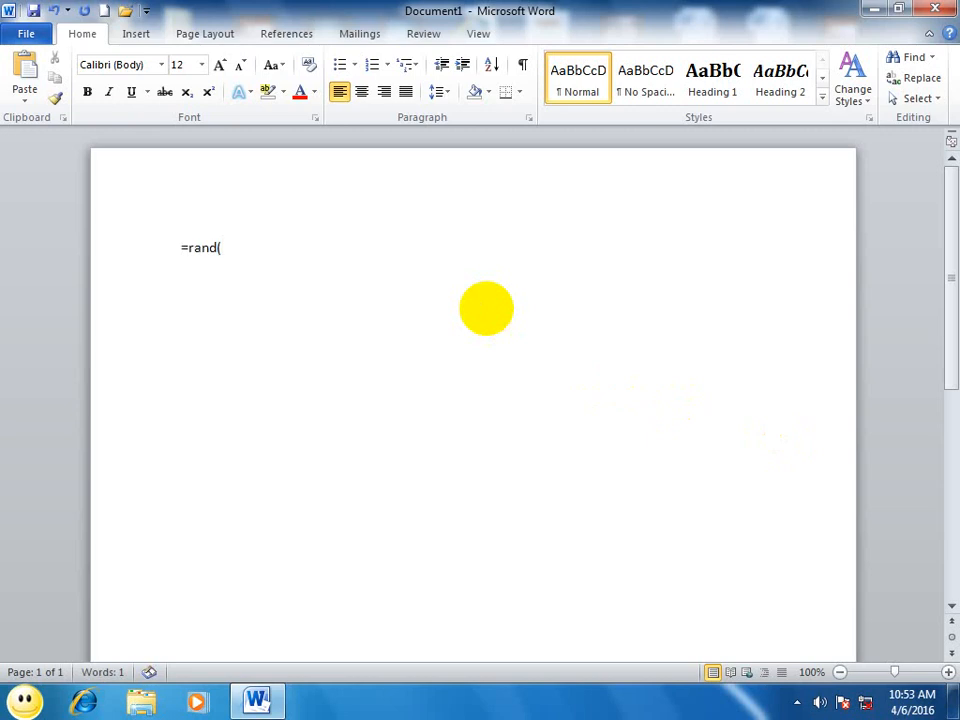
- Generate three paragraphs of sample text with the =rand() function and select all of them
key(Return)
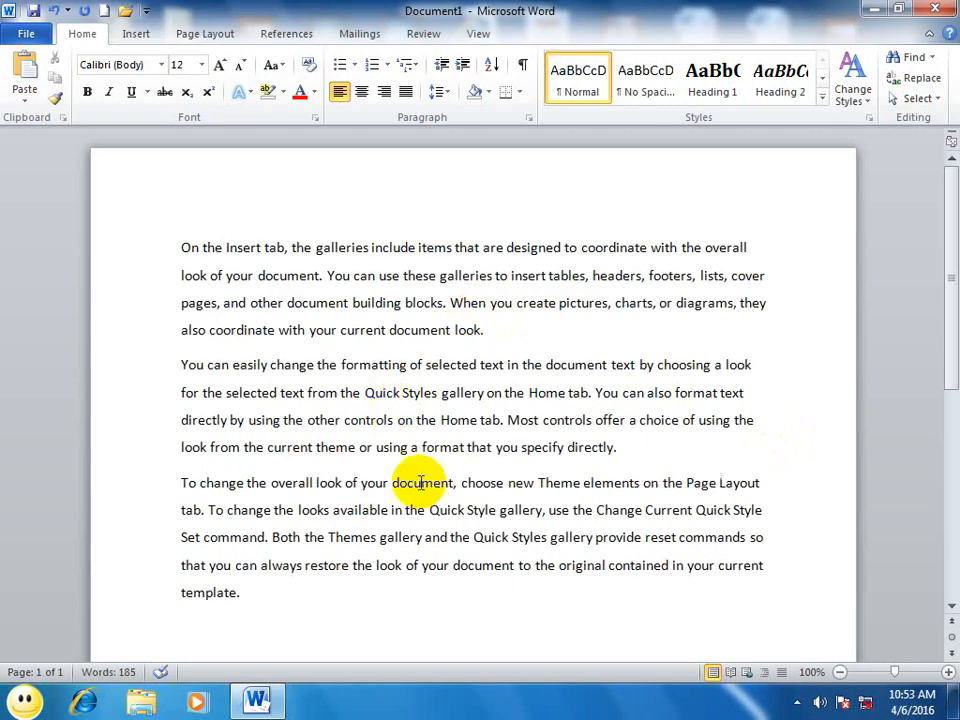
drag(272, 591, 132, 225)
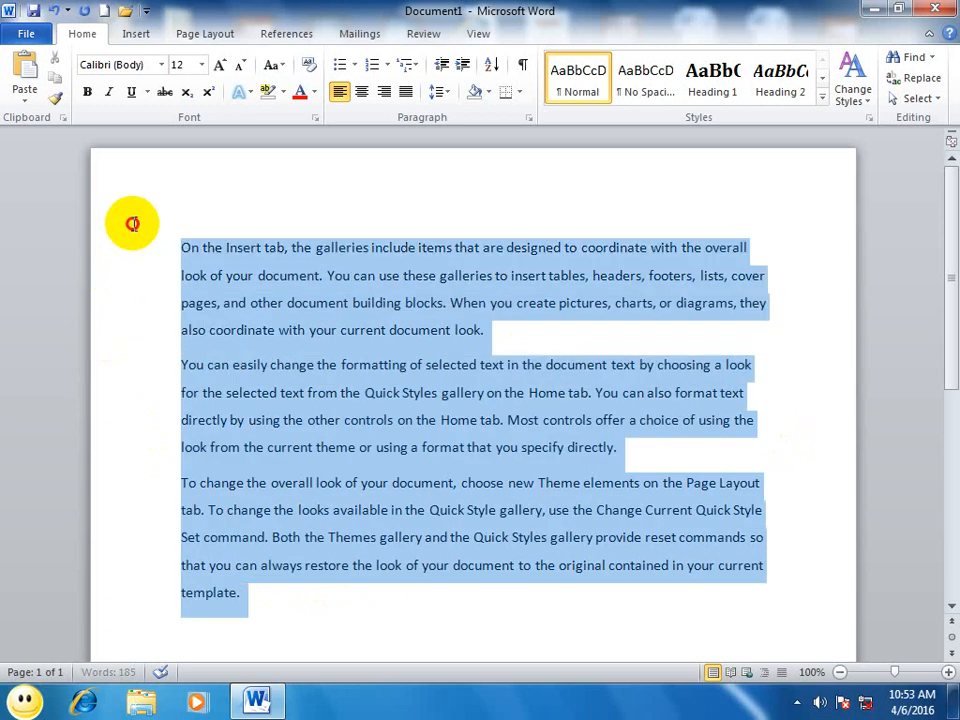
click(249, 595)
drag(249, 595, 120, 122)
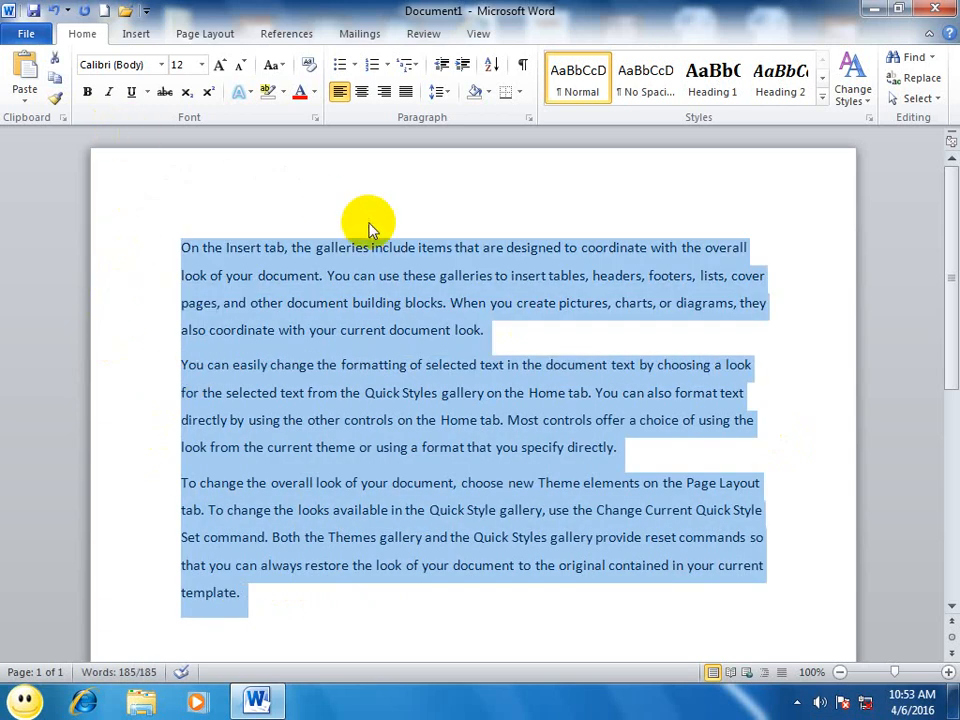
- Set the selected paragraphs' alignment to Right in the Paragraph settings, trying Centered first
click(530, 115)
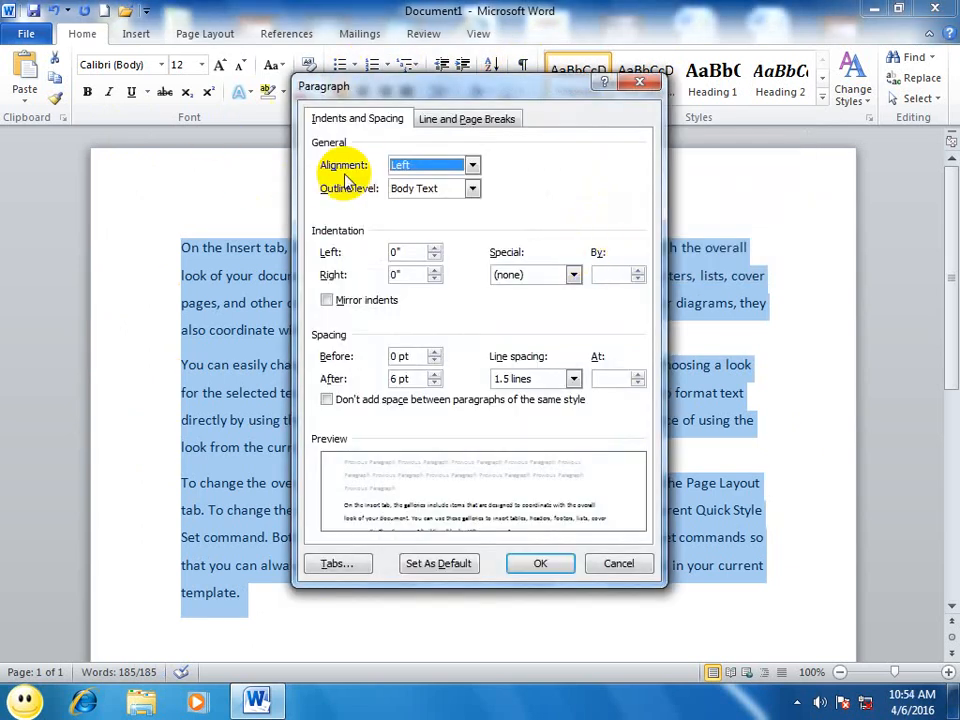
click(418, 165)
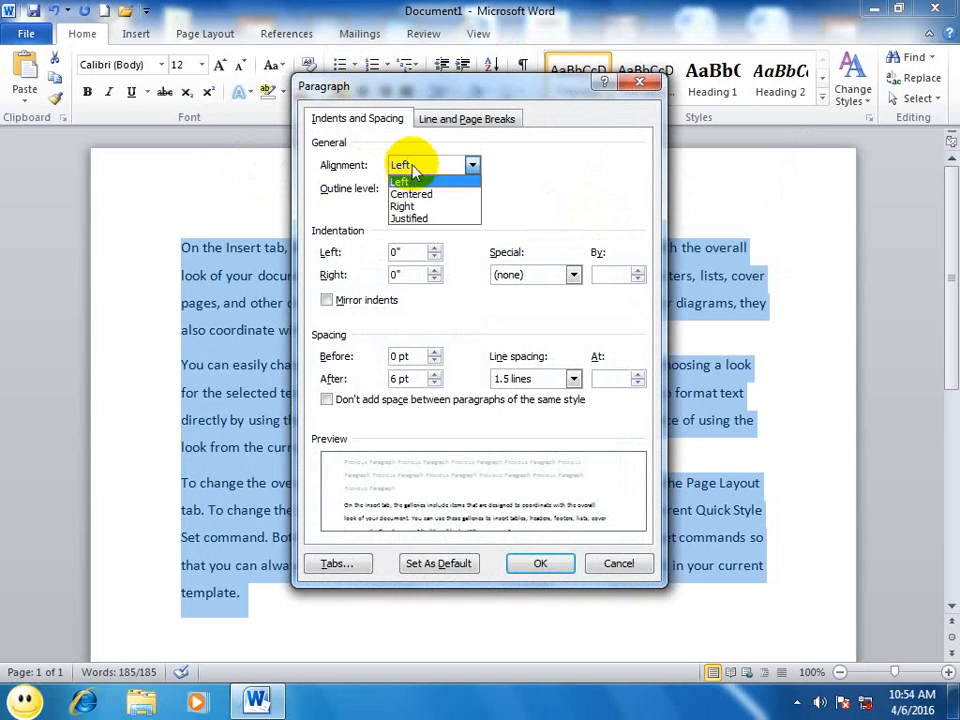
click(418, 192)
click(412, 173)
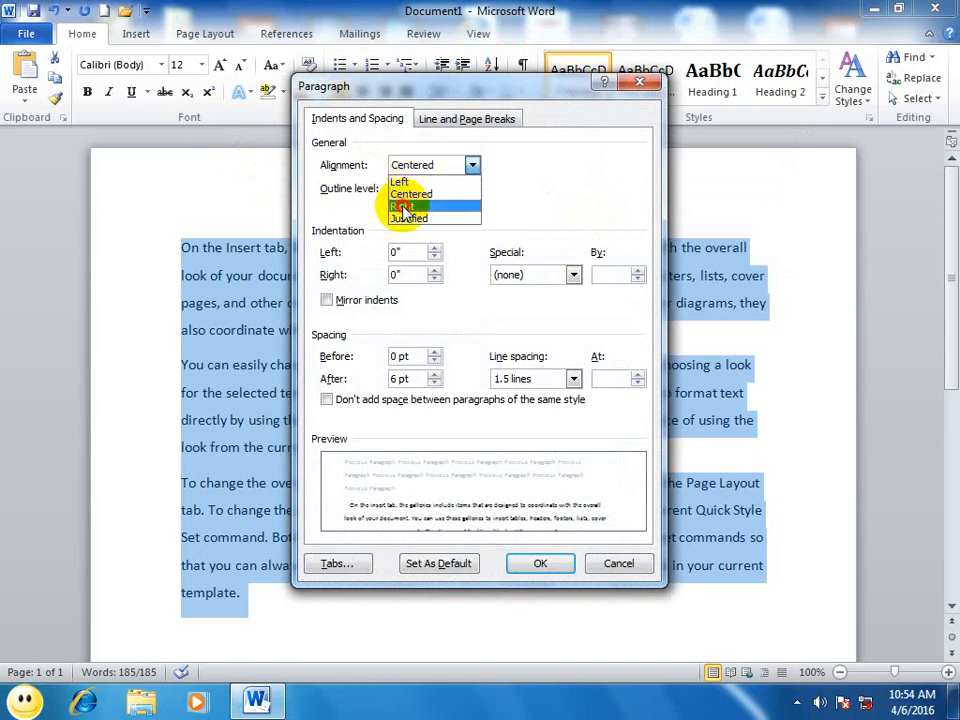
click(395, 204)
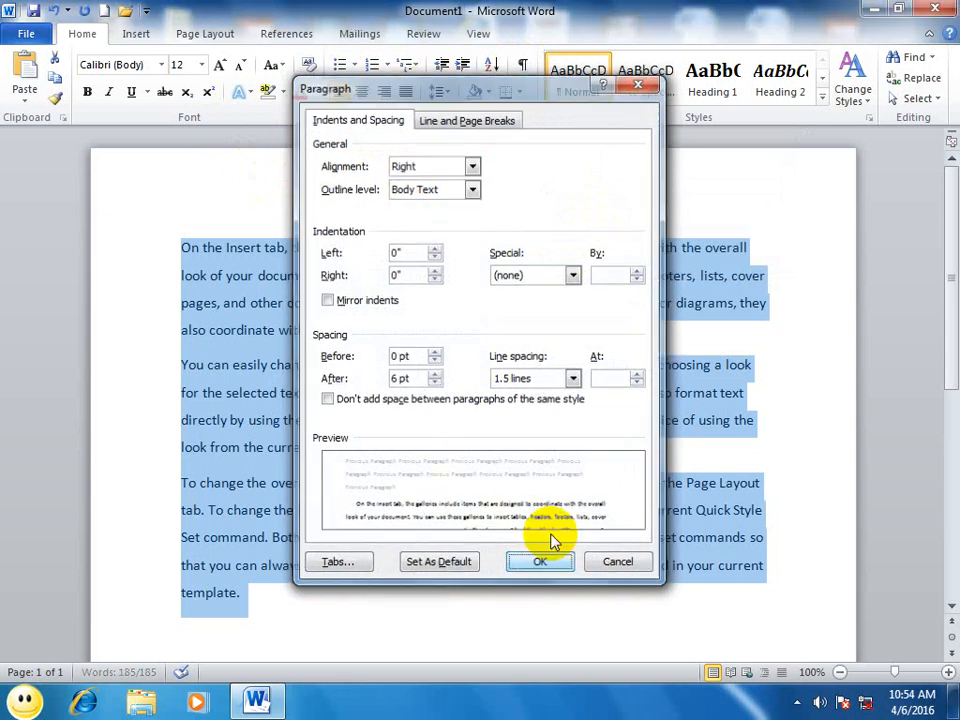
click(546, 560)
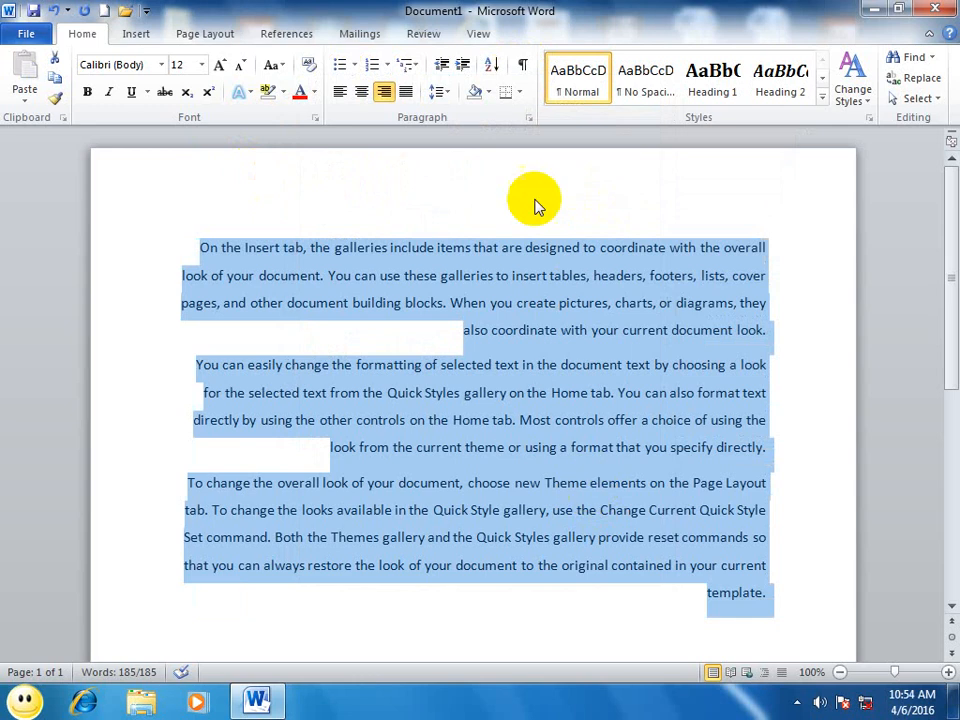
- Set the selected paragraphs' alignment back to Left in the Paragraph settings
click(528, 121)
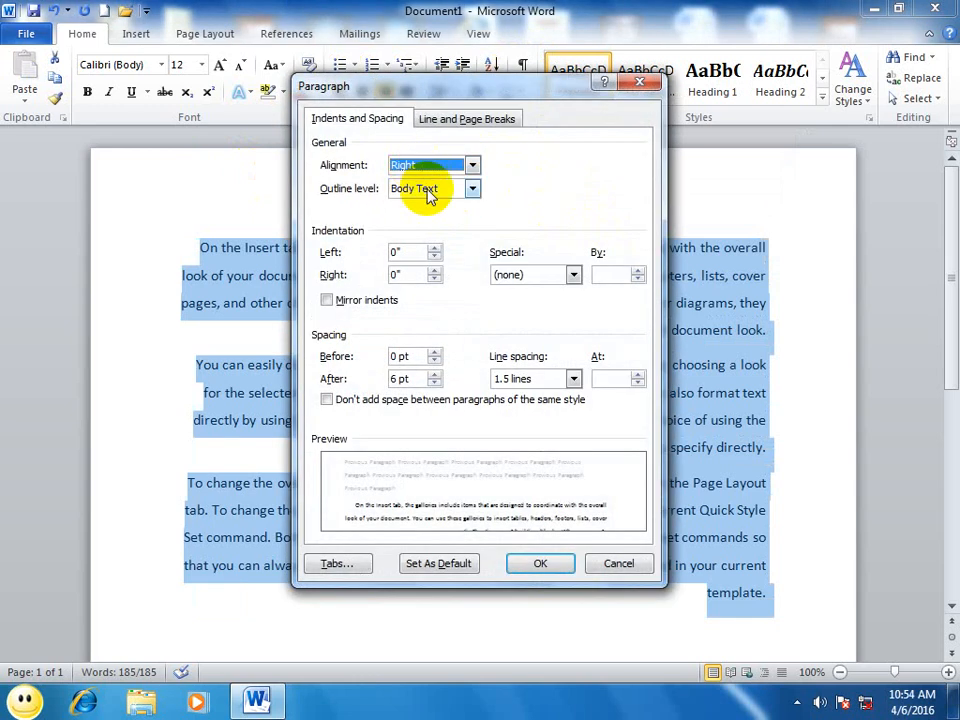
click(430, 165)
click(412, 183)
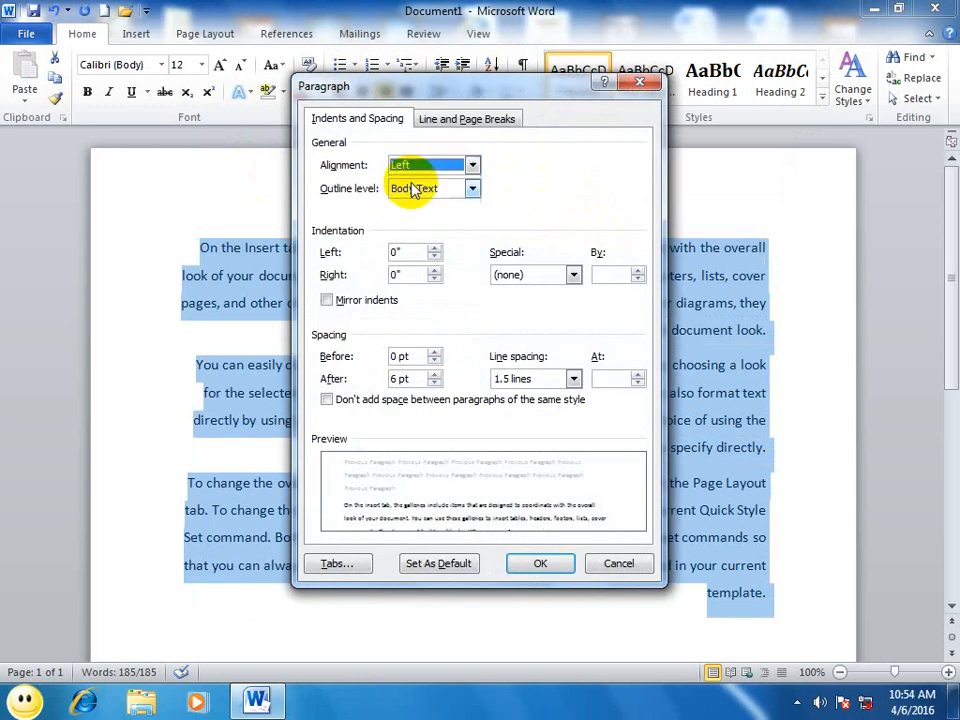
click(522, 561)
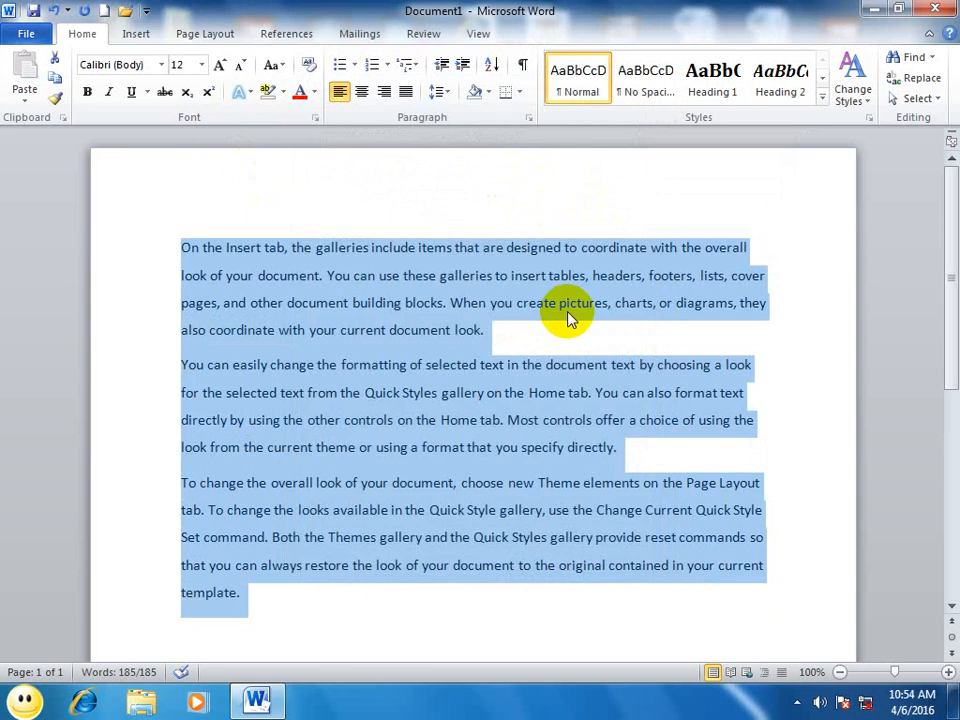
- Try centred and right alignment on the selected paragraphs with the quick alignment commands, ending on left alignment
click(362, 91)
click(384, 91)
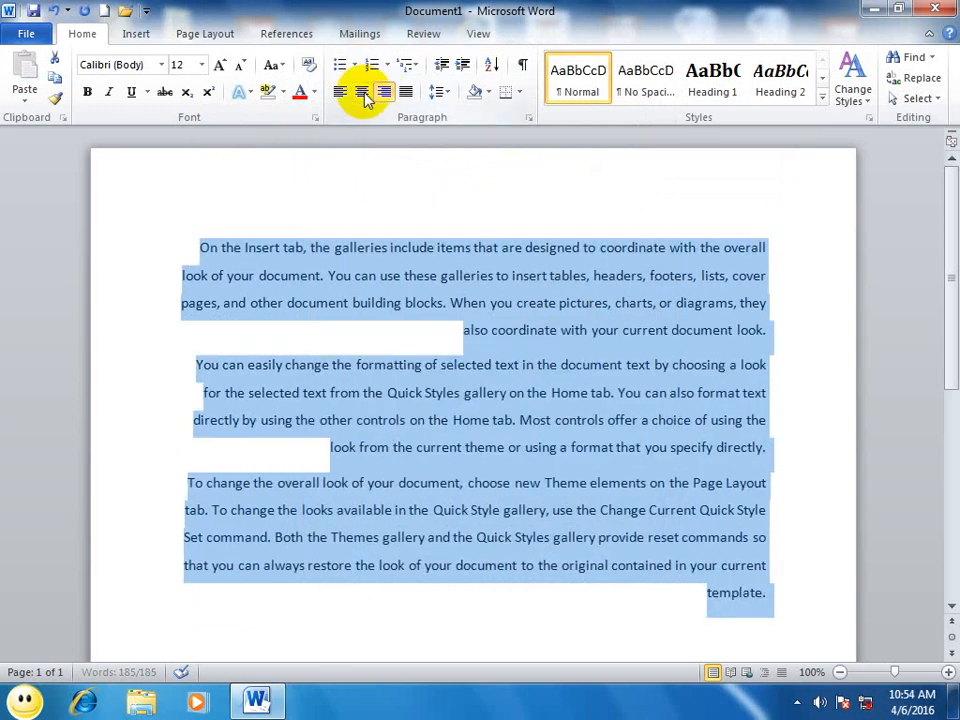
click(362, 91)
click(340, 91)
click(362, 91)
click(384, 91)
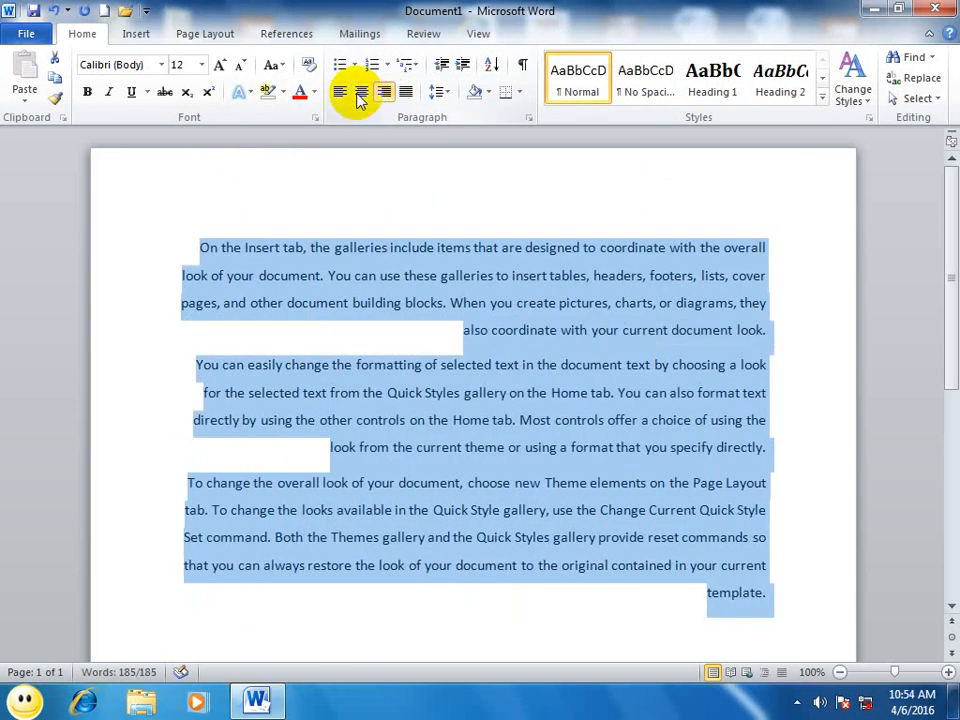
click(340, 91)
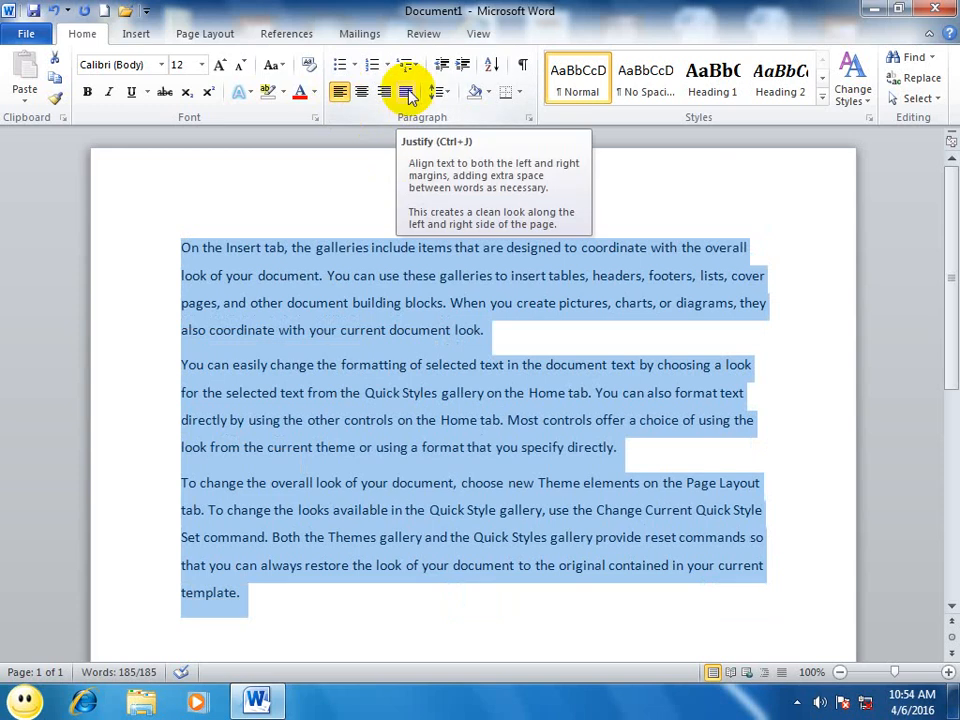
- Set the selected paragraphs' alignment to Justified in the Paragraph settings
click(528, 118)
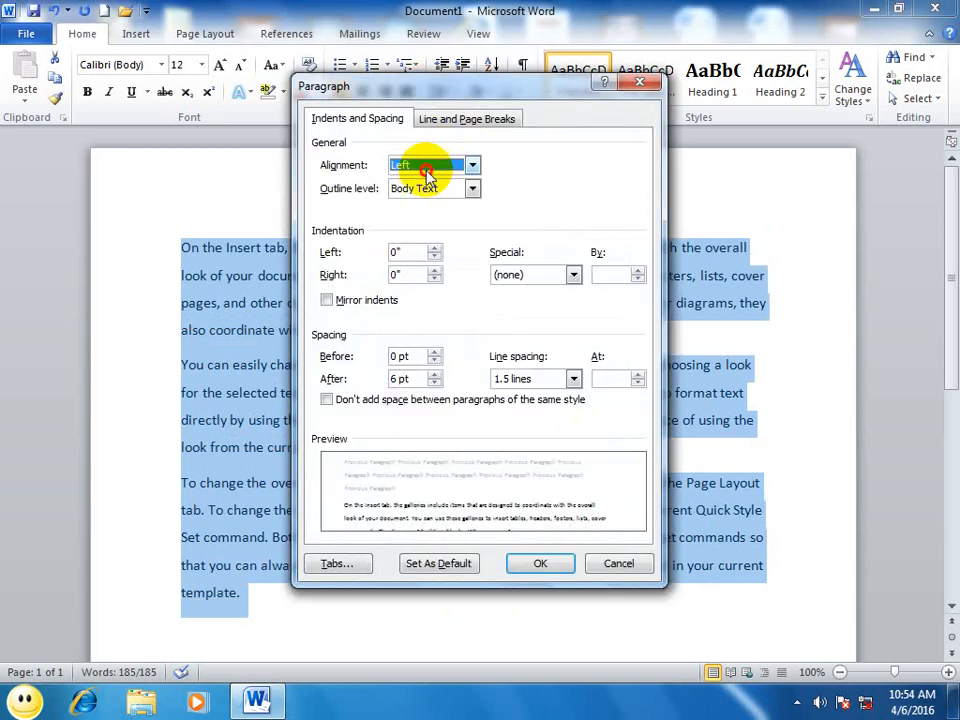
click(420, 166)
click(407, 220)
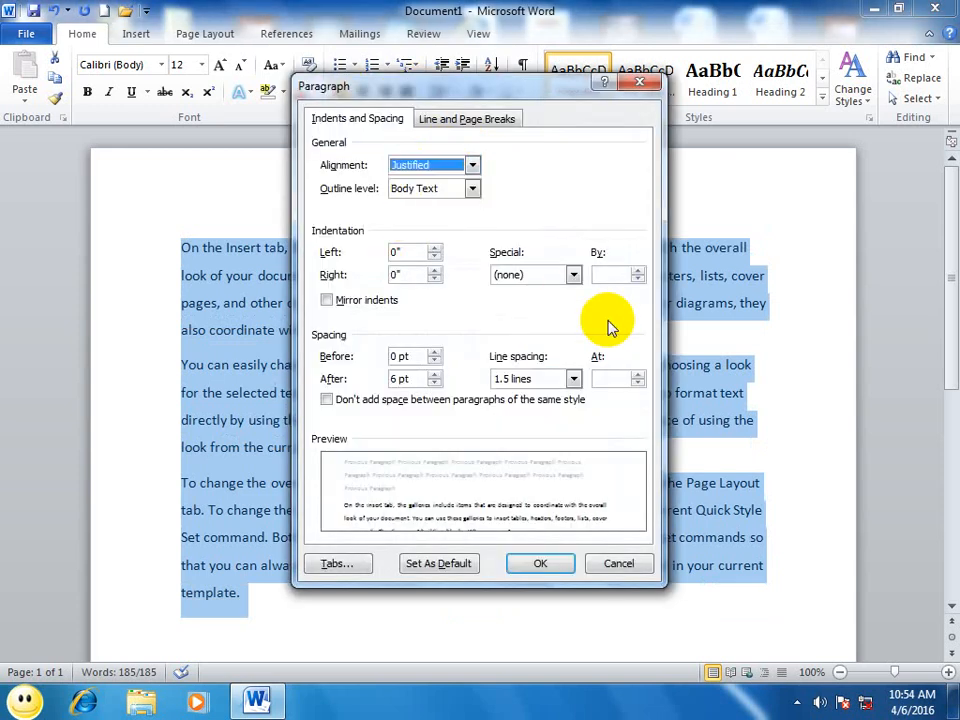
click(540, 564)
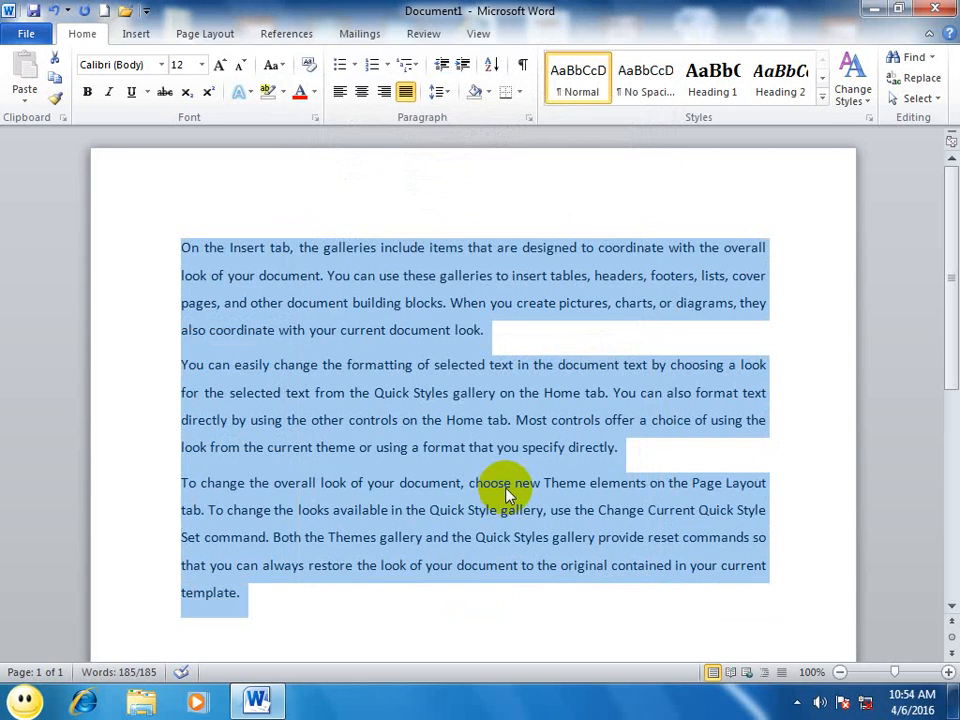
click(528, 117)
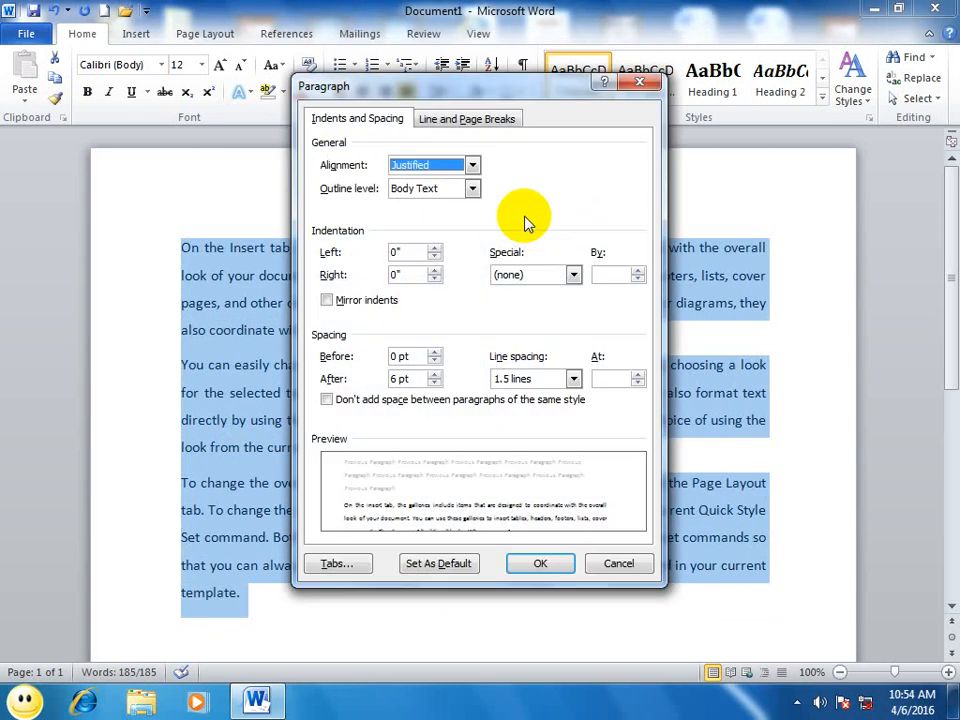
drag(400, 92, 425, 66)
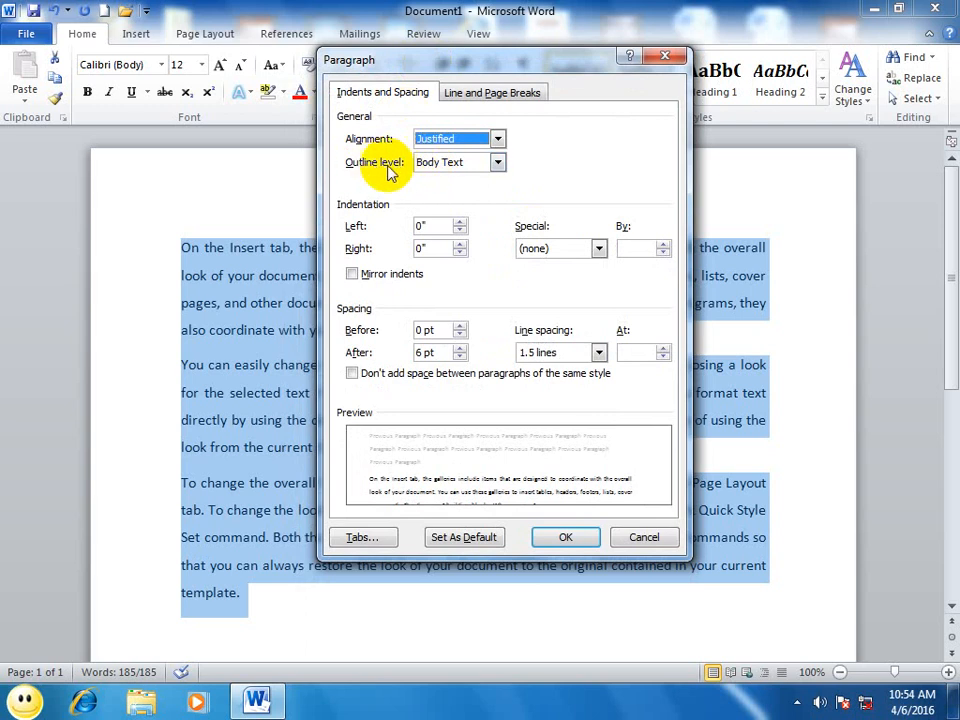
click(664, 56)
click(290, 33)
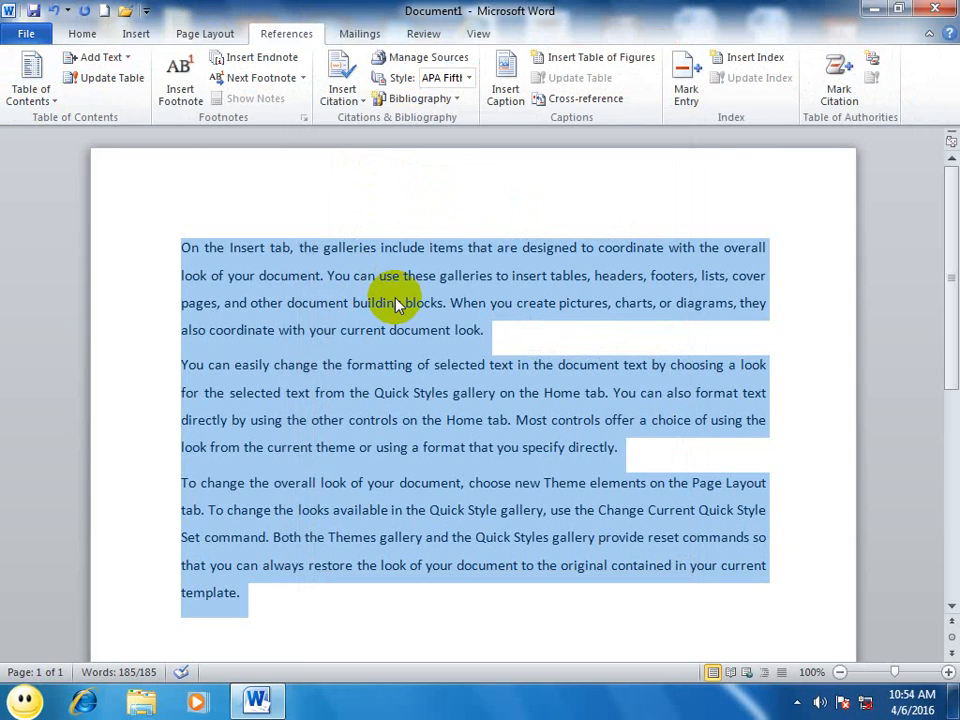
click(86, 34)
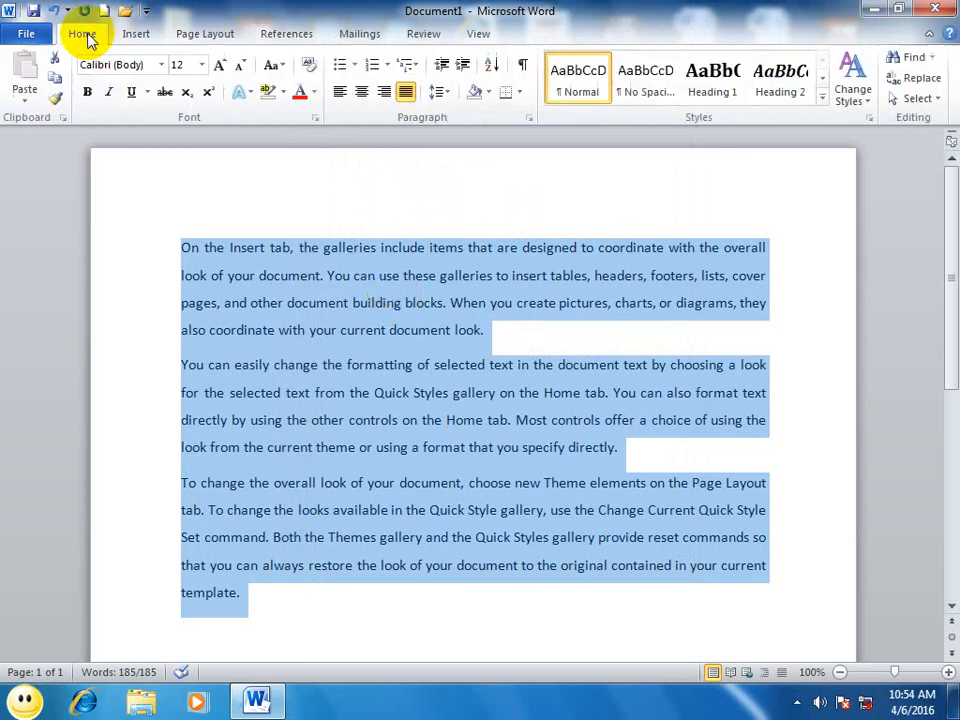
- Indent the selected paragraphs 0.6" from the left and 0.7" from the right in the Paragraph settings
click(528, 117)
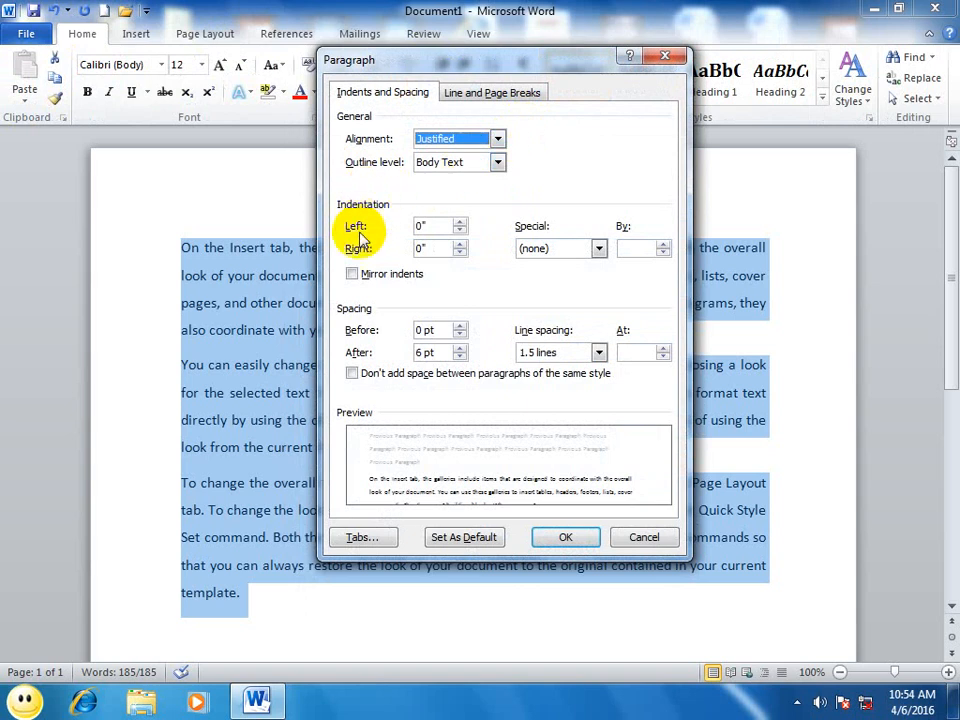
click(456, 223)
click(456, 223)
click(456, 223)
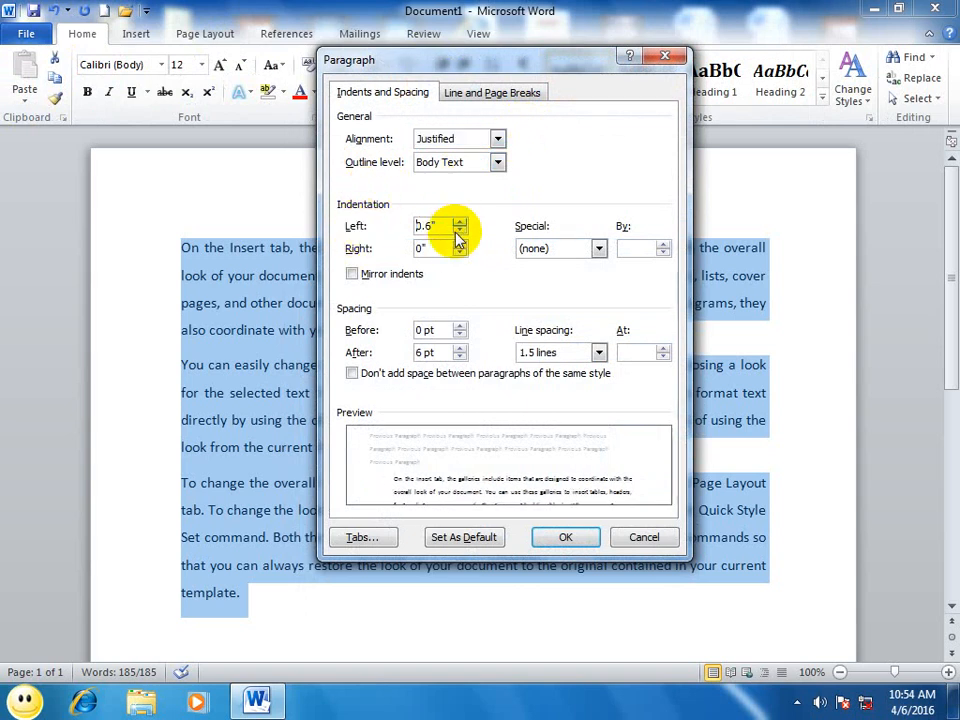
click(457, 245)
click(457, 245)
click(457, 245)
click(457, 245)
click(457, 245)
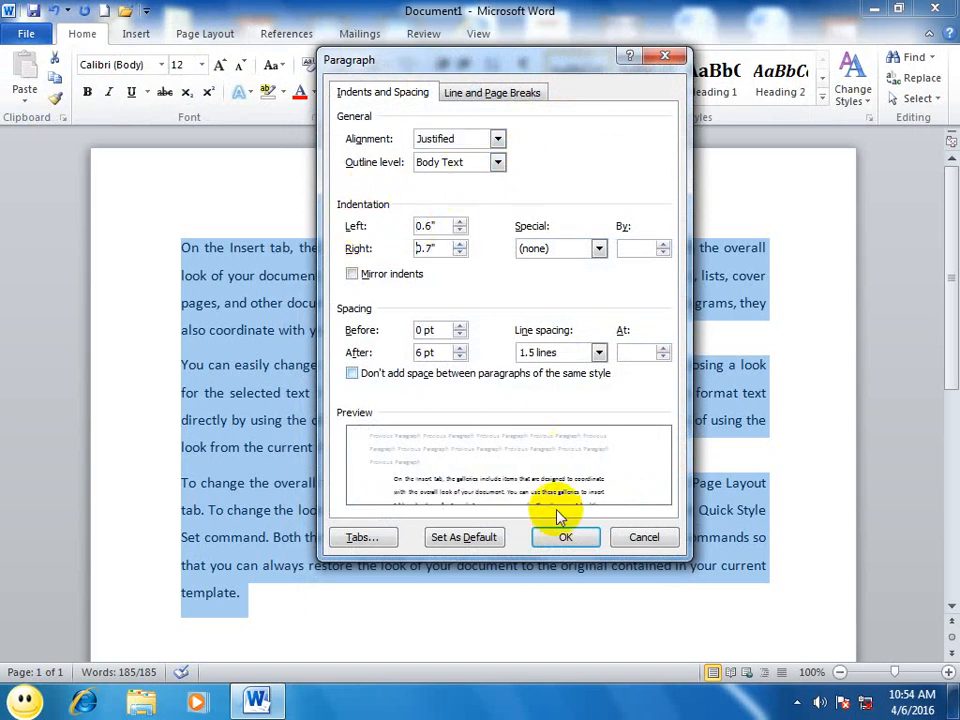
click(553, 537)
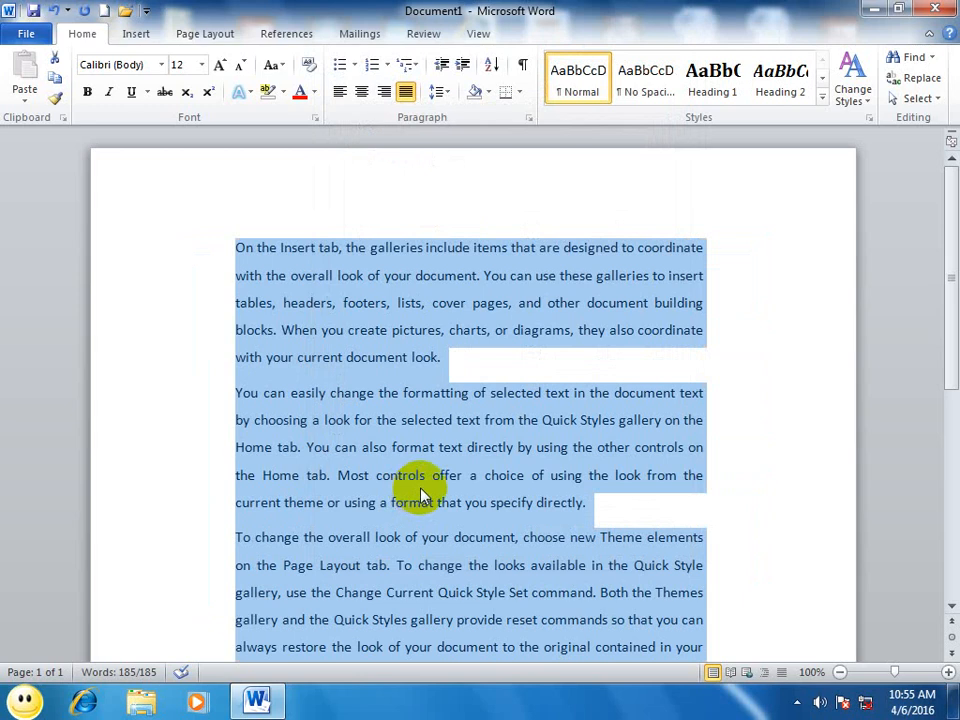
- Choose a First line special indent of 1.4" for the selected paragraphs in the Paragraph settings
click(528, 117)
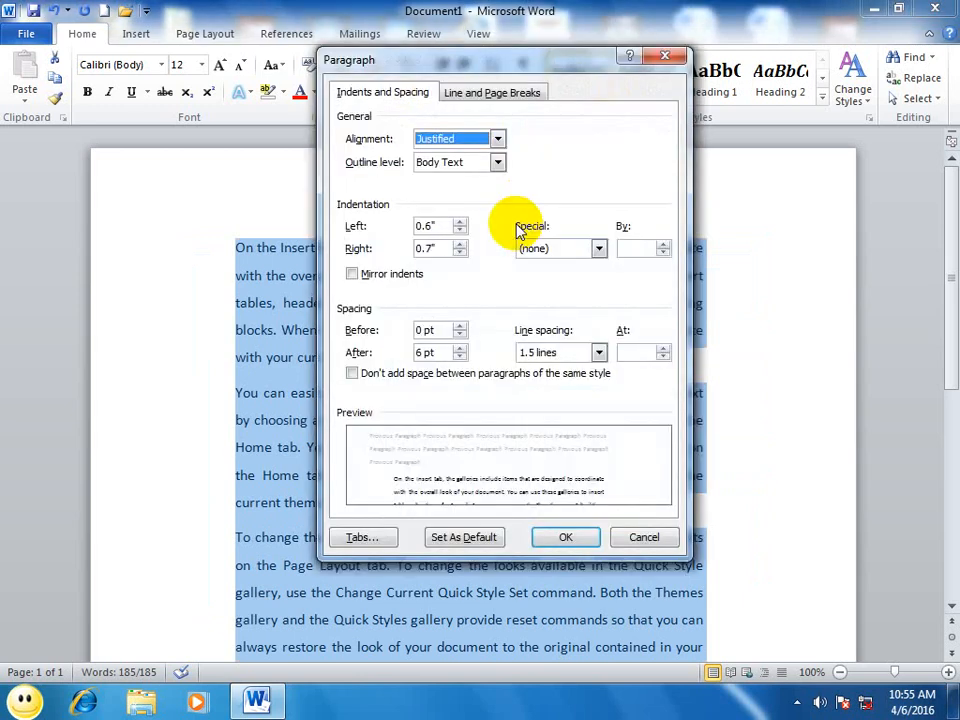
click(553, 247)
click(556, 274)
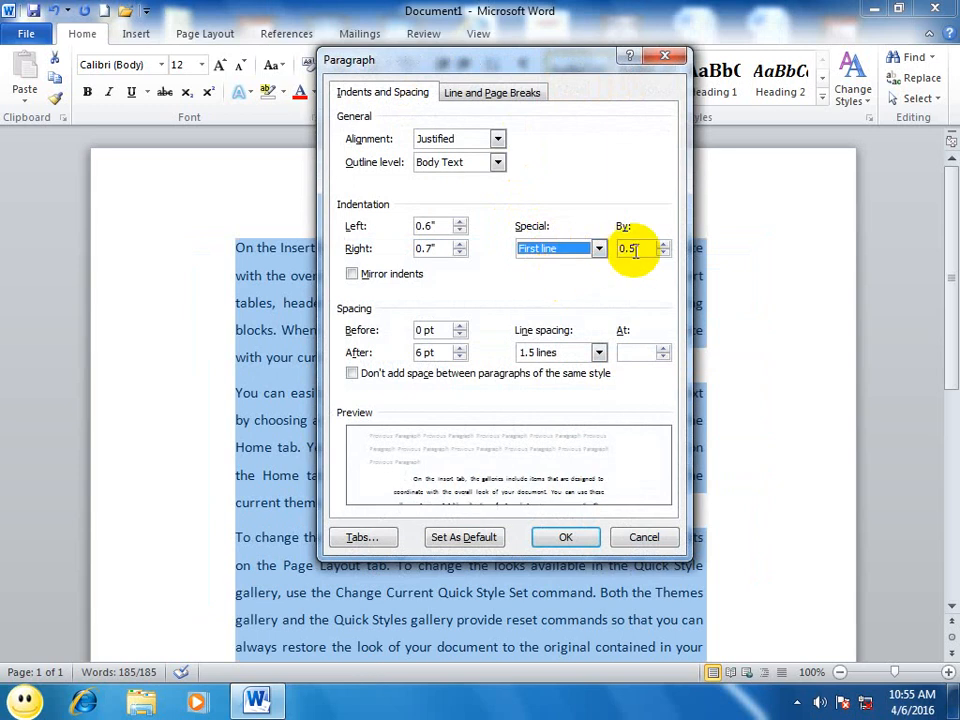
click(662, 244)
click(662, 244)
click(662, 244)
click(662, 244)
click(662, 244)
click(662, 244)
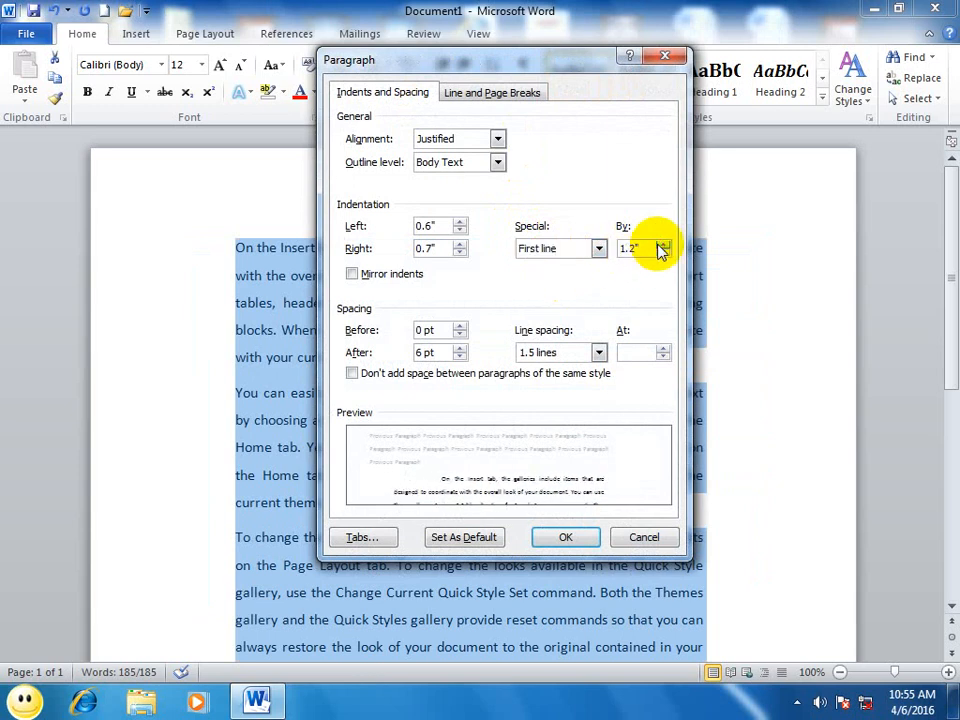
click(662, 244)
click(662, 244)
- Change the special indent to Hanging by 2" and apply it to the selected paragraphs
click(598, 248)
click(538, 288)
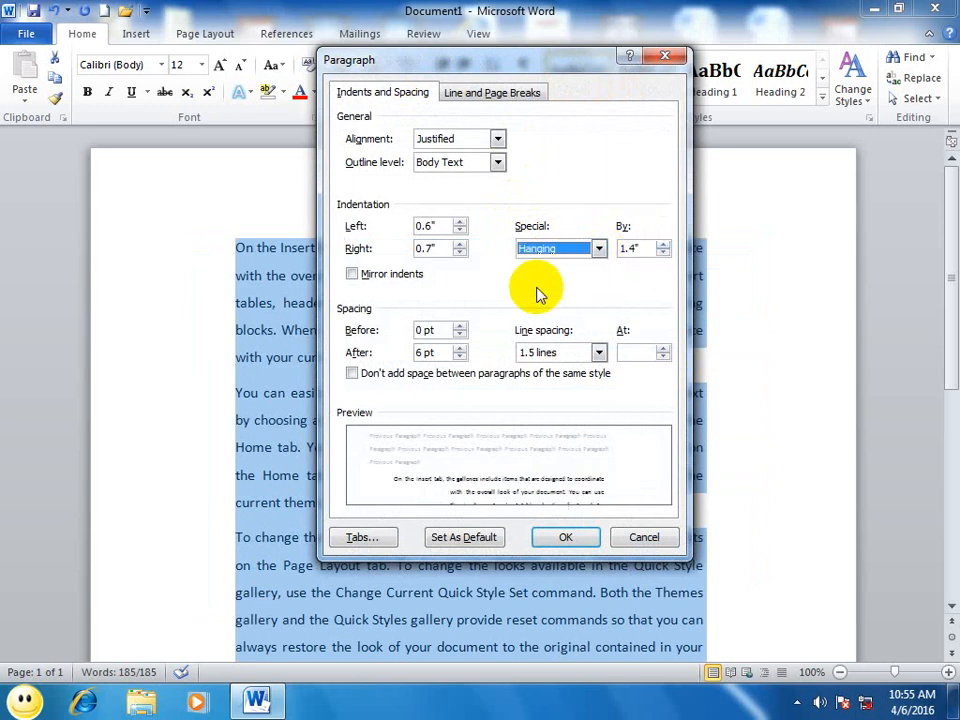
click(662, 244)
click(662, 244)
click(662, 244)
click(662, 244)
click(662, 244)
click(662, 244)
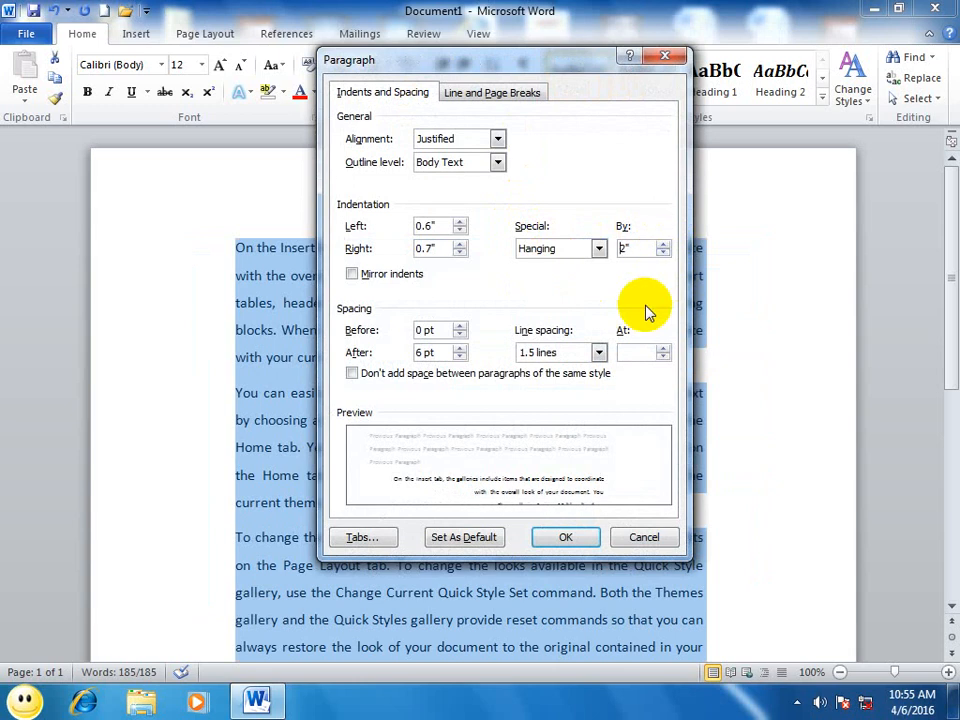
click(553, 538)
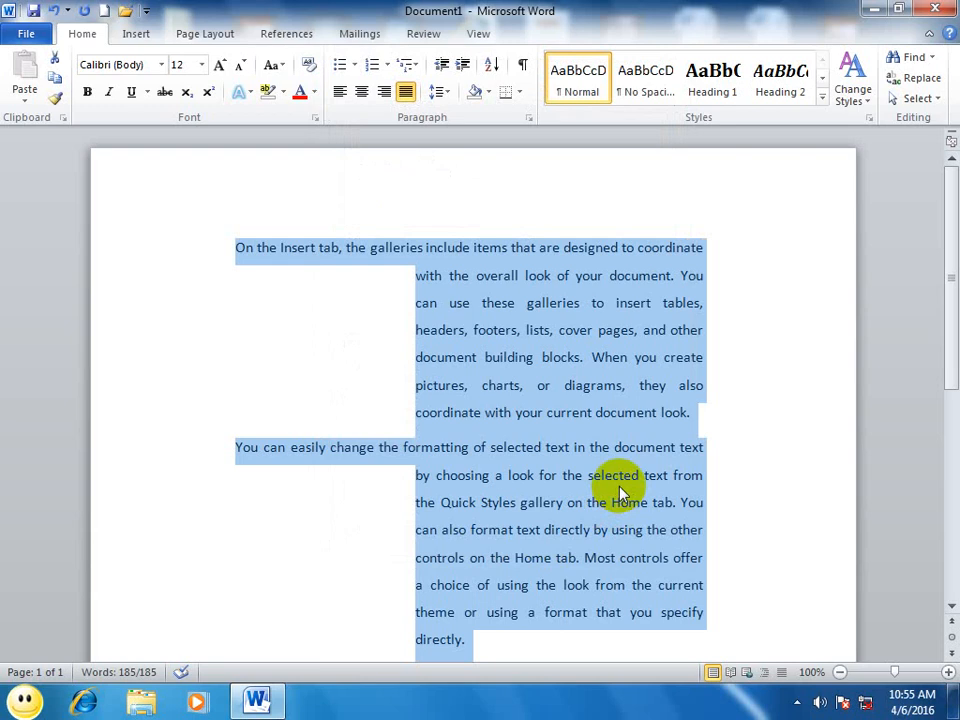
- Turn on mirror indents for the selected paragraphs and set the inside indent to 1.1" and the outside indent to 1.2"
click(530, 117)
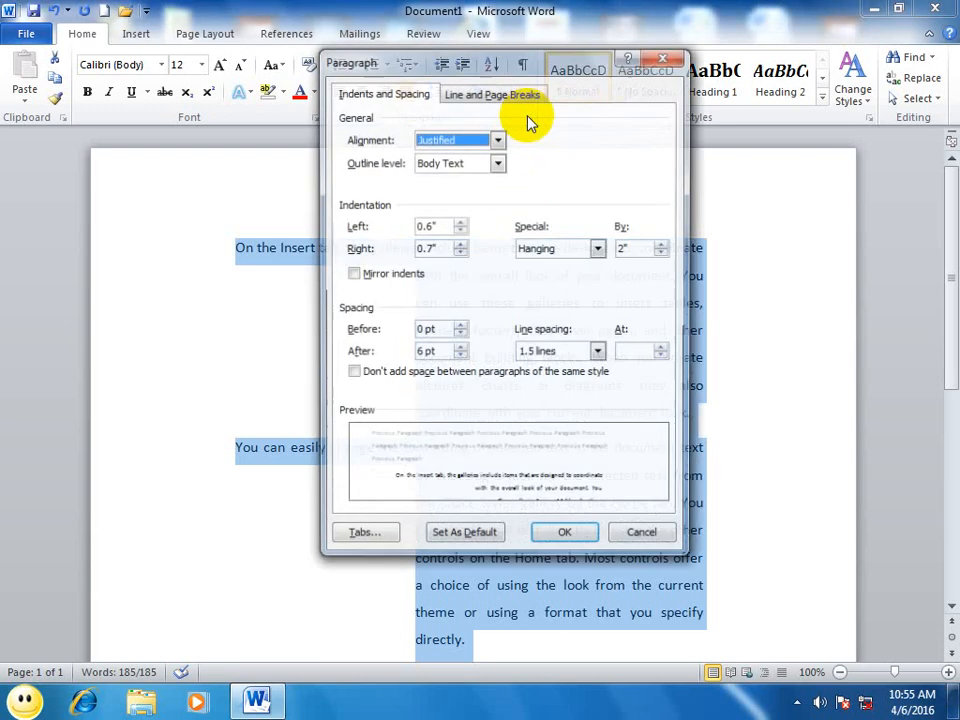
click(352, 274)
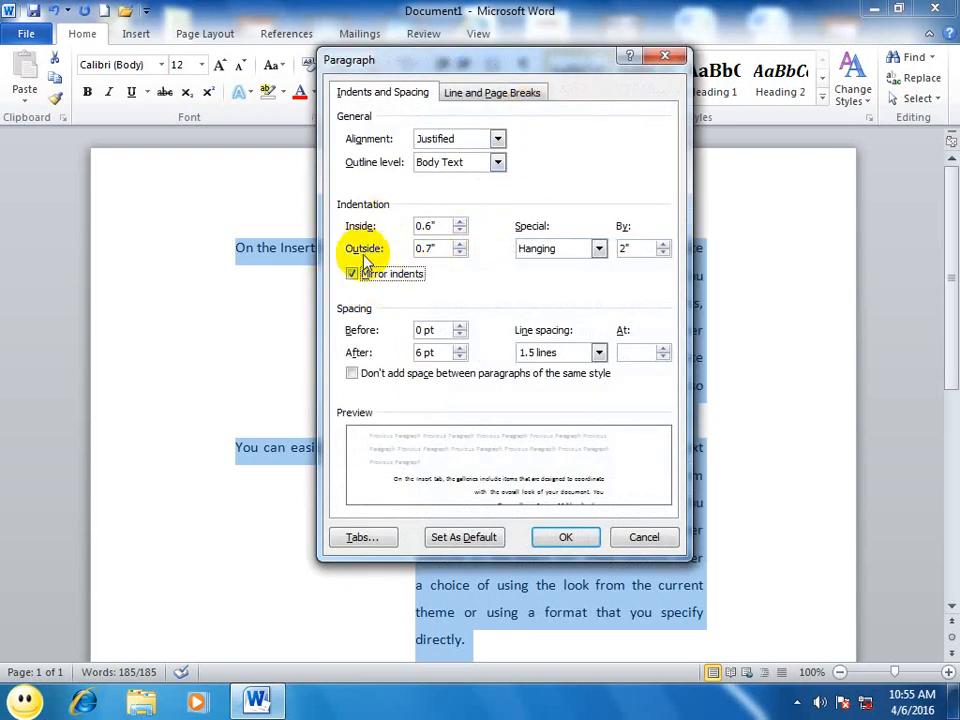
click(365, 266)
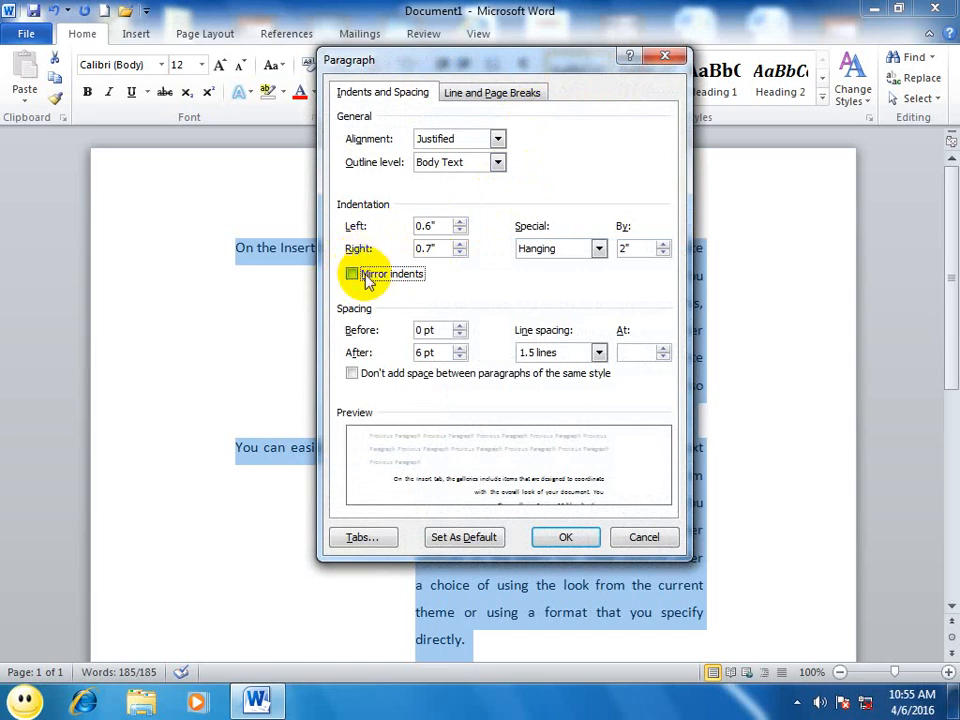
click(362, 274)
click(461, 222)
click(461, 223)
click(459, 223)
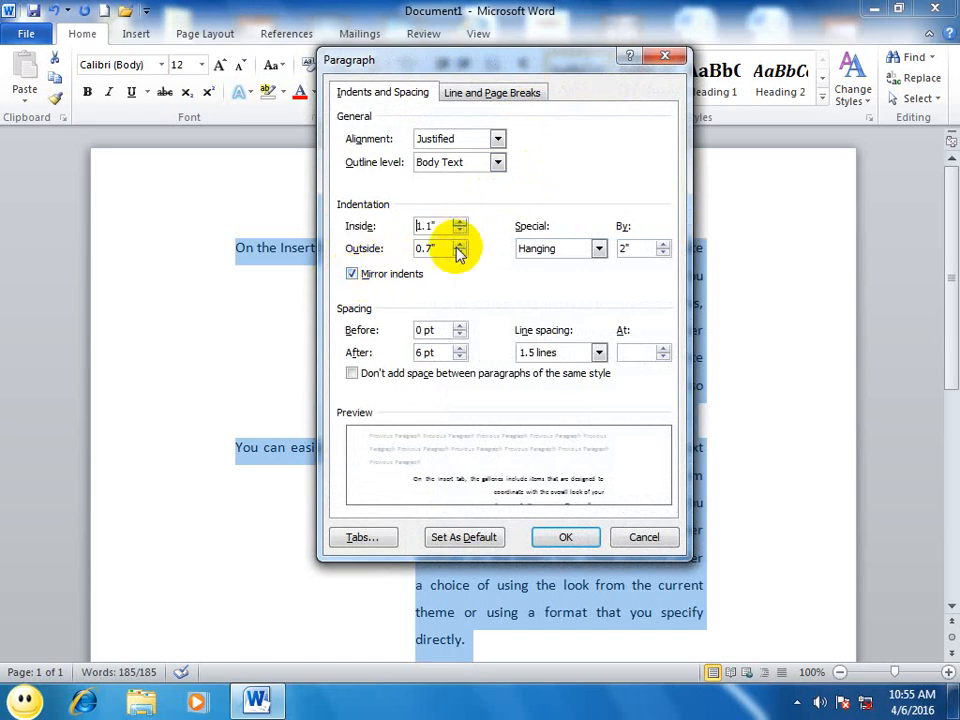
click(457, 245)
click(457, 245)
click(457, 245)
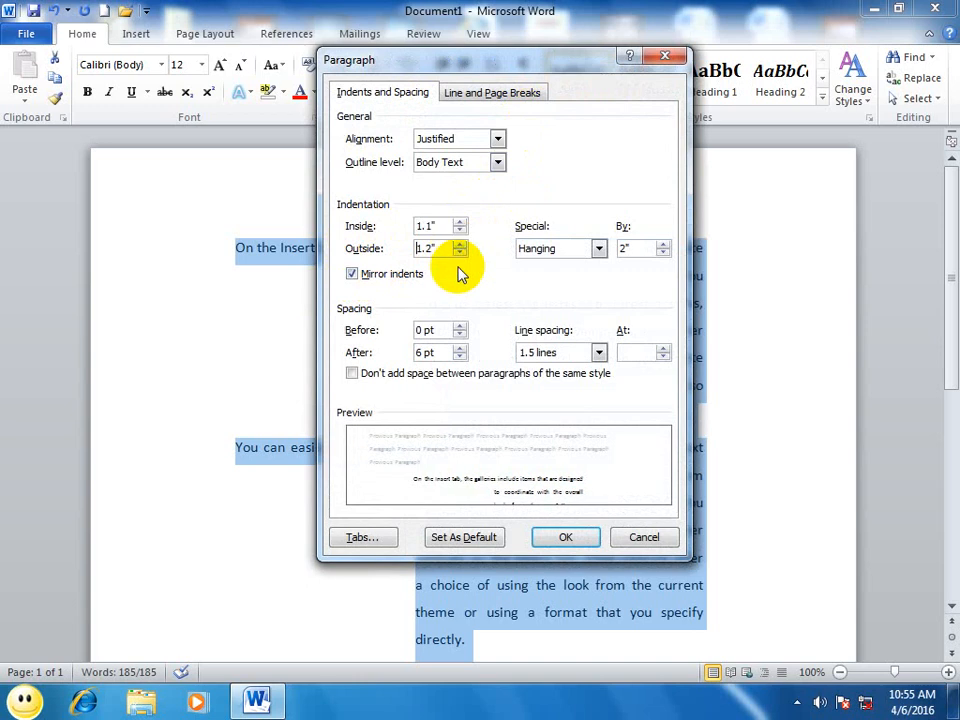
click(565, 538)
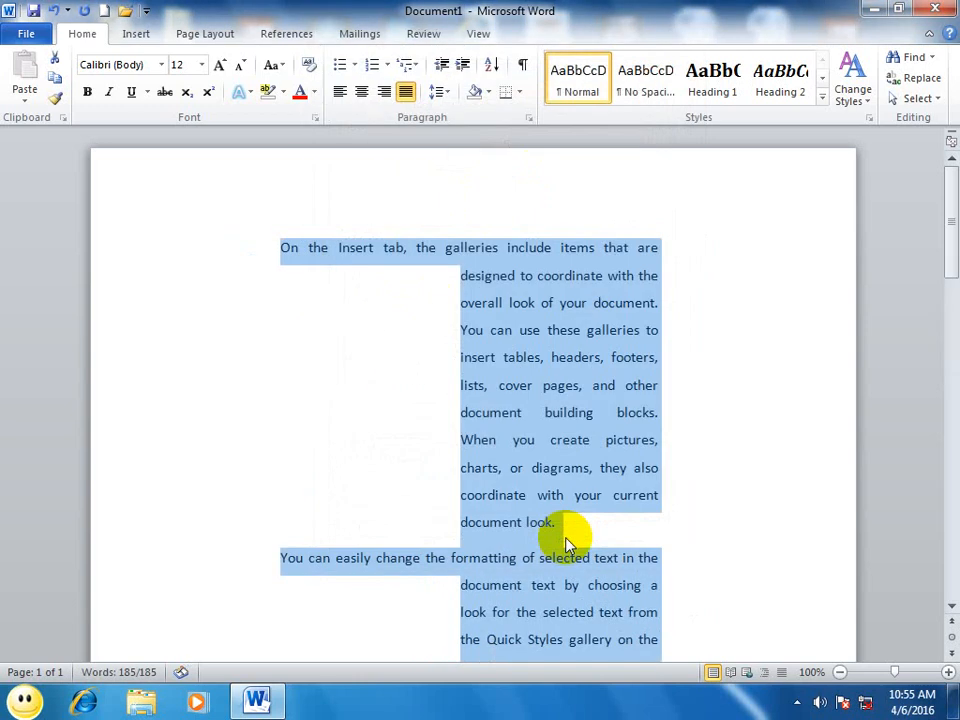
- Set the selected paragraphs' spacing to 30 pt before and 36 pt after in the Paragraph settings
click(529, 117)
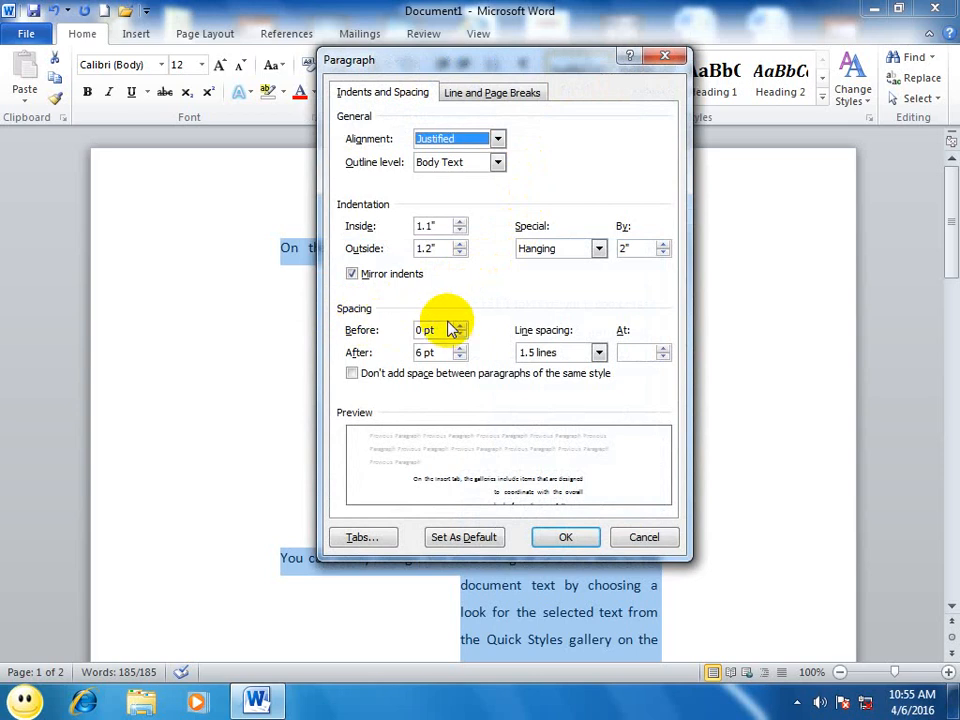
click(459, 326)
click(459, 326)
click(459, 326)
click(459, 326)
click(459, 326)
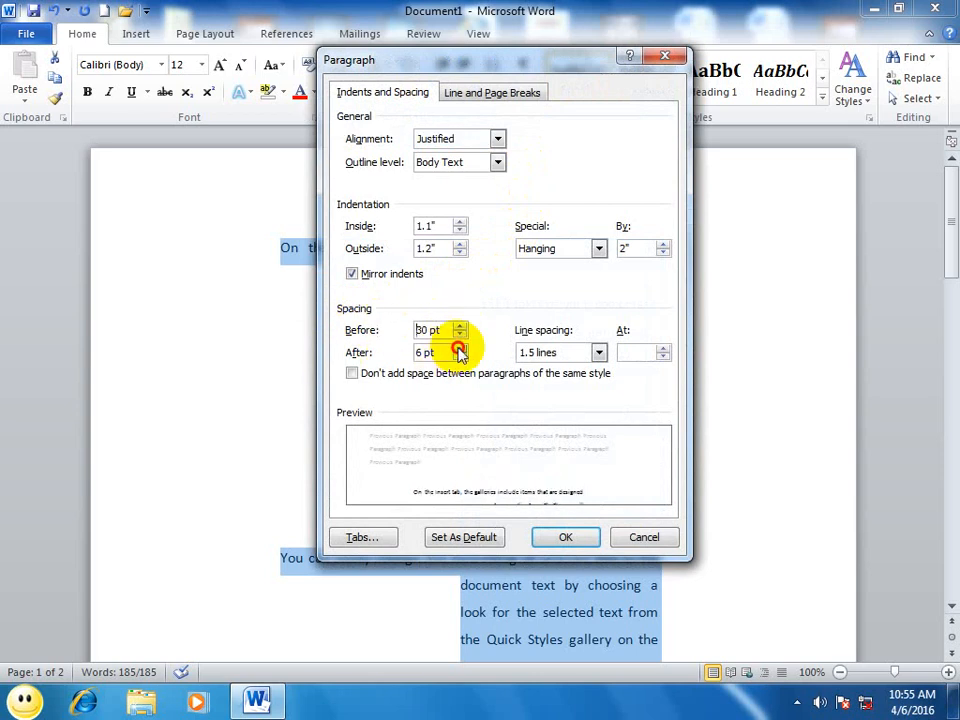
click(459, 348)
click(459, 348)
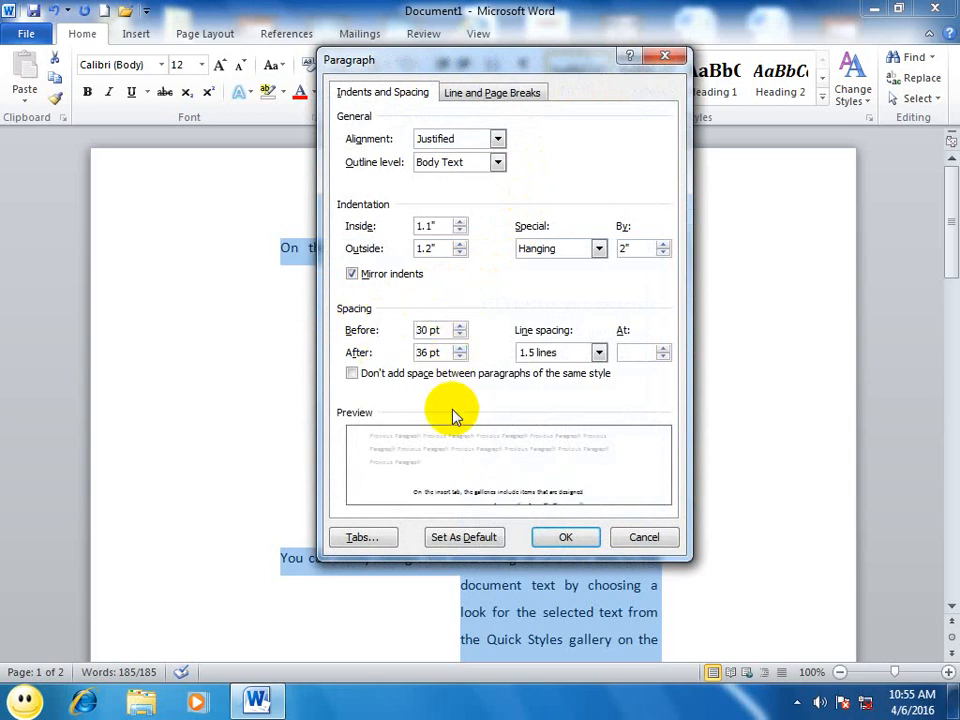
- Try the Double, At least and Exactly line spacings, then apply Multiple at 3 to the selected paragraphs
click(598, 352)
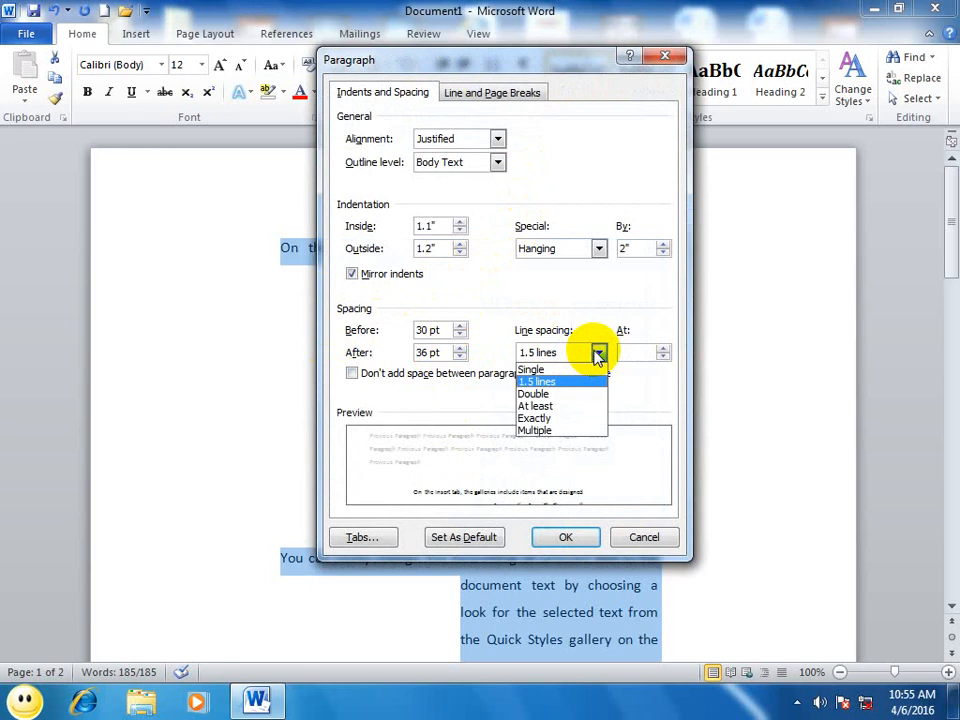
click(551, 394)
click(560, 352)
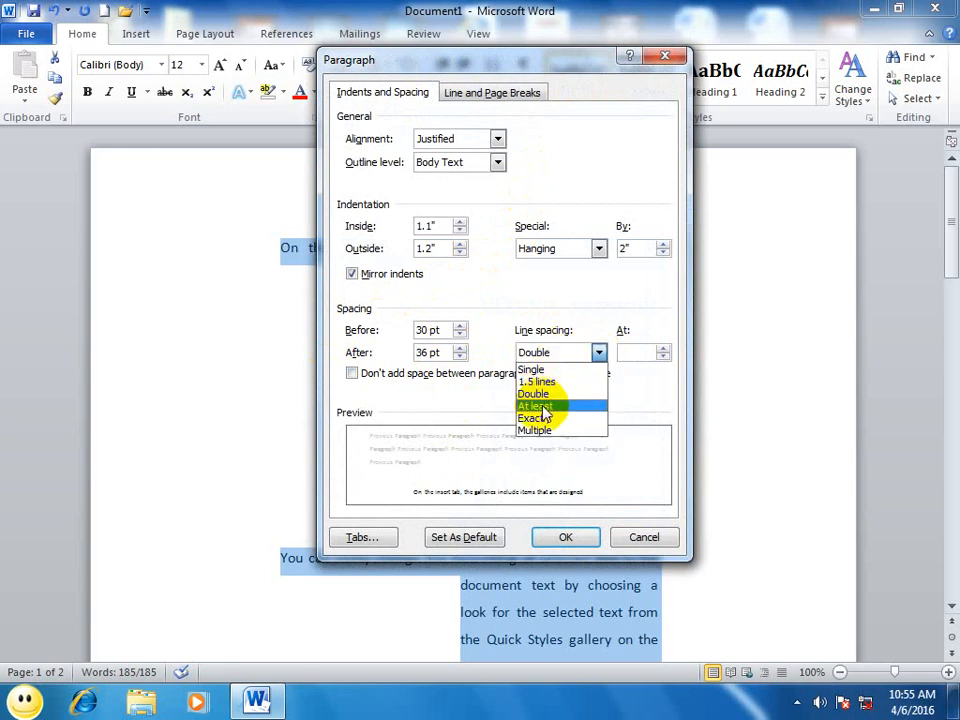
click(538, 406)
click(545, 360)
click(538, 418)
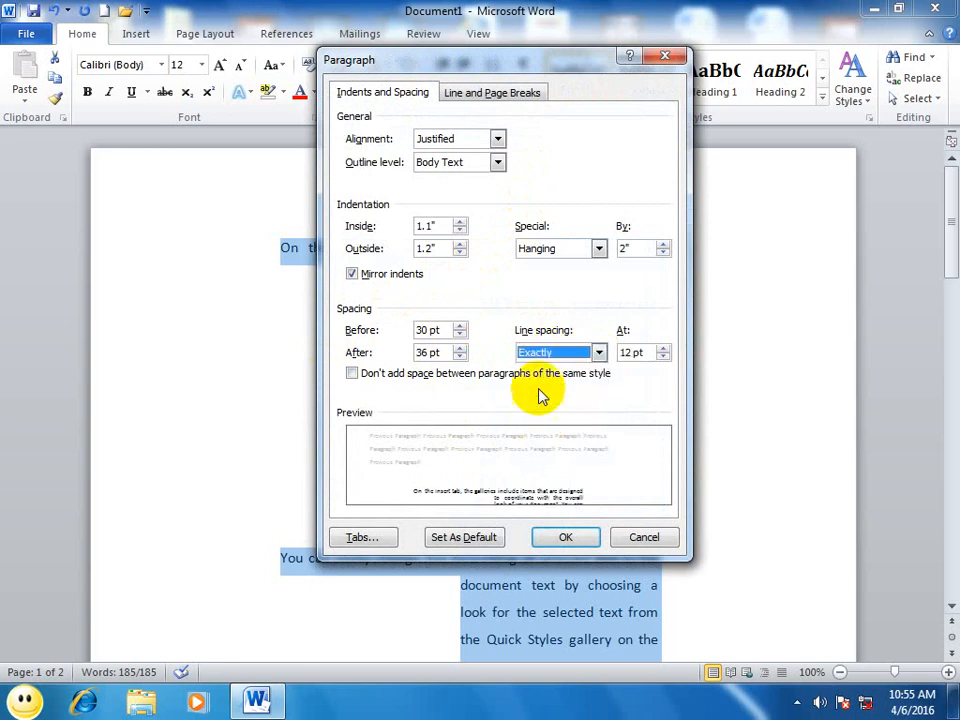
click(545, 358)
click(536, 431)
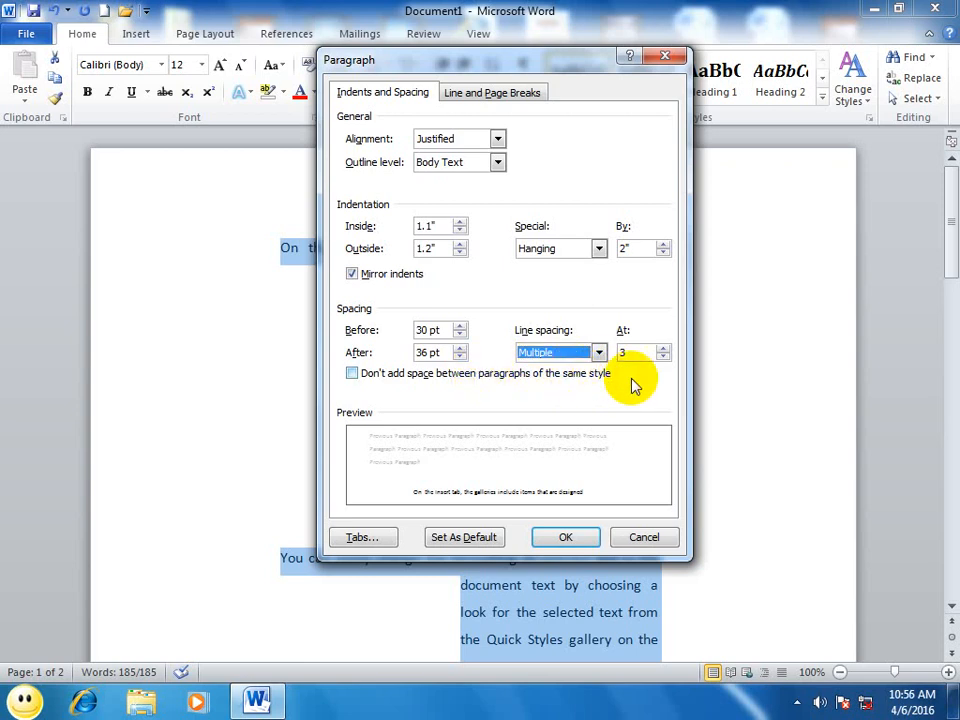
click(412, 377)
click(414, 379)
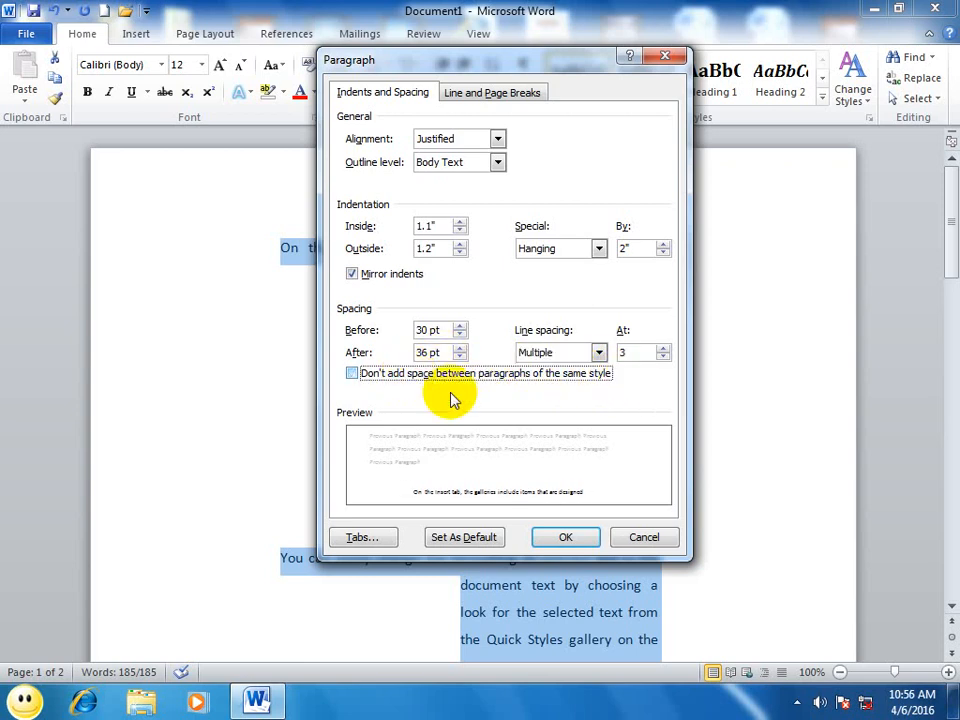
click(560, 538)
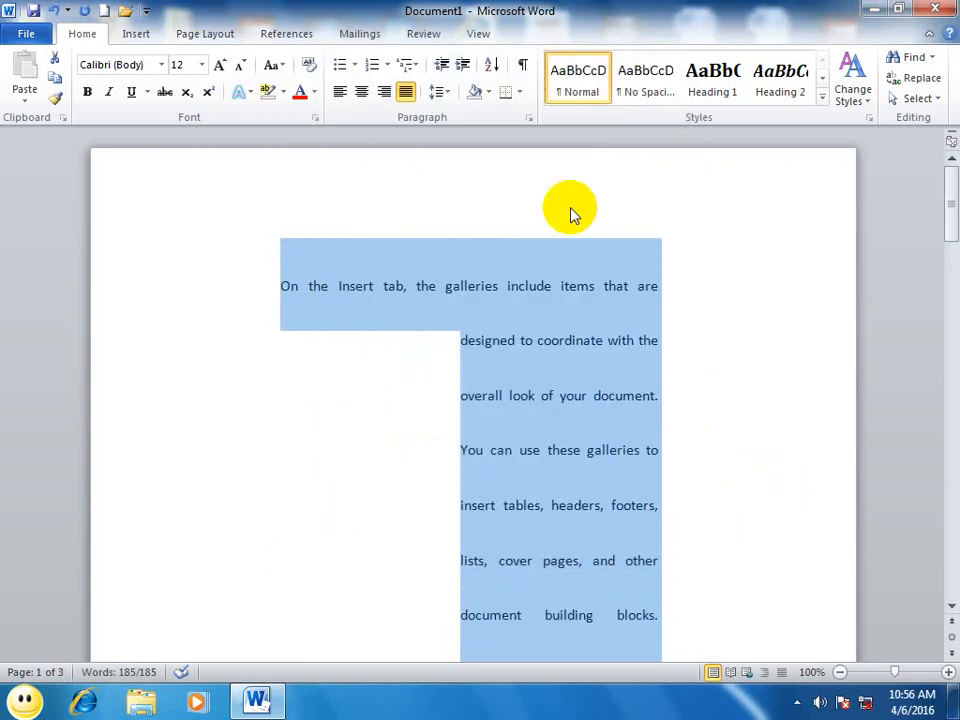
click(528, 118)
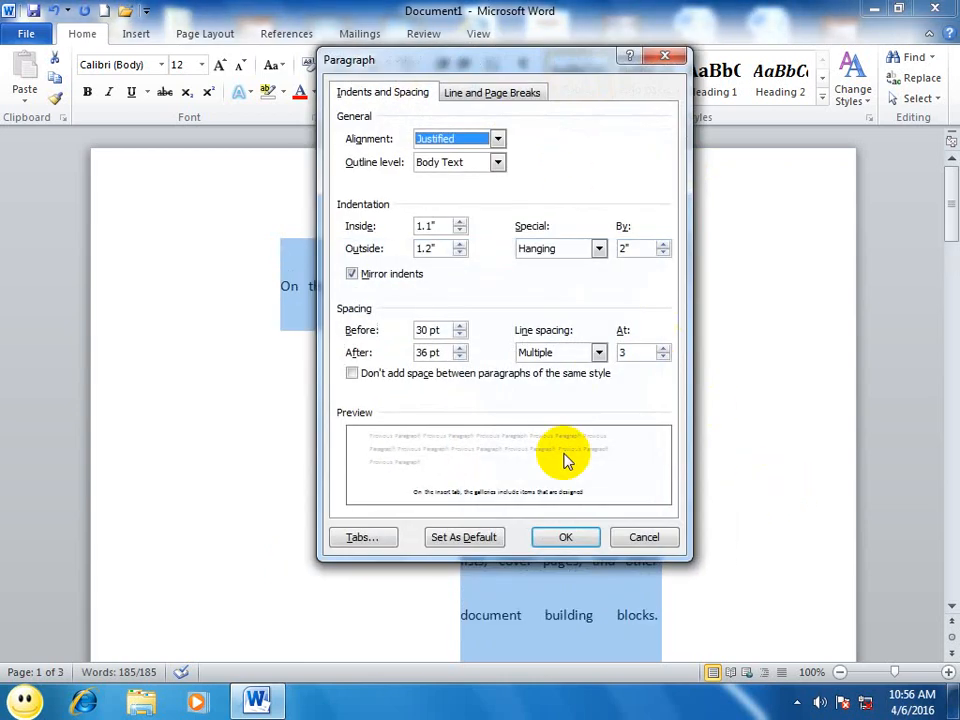
click(362, 538)
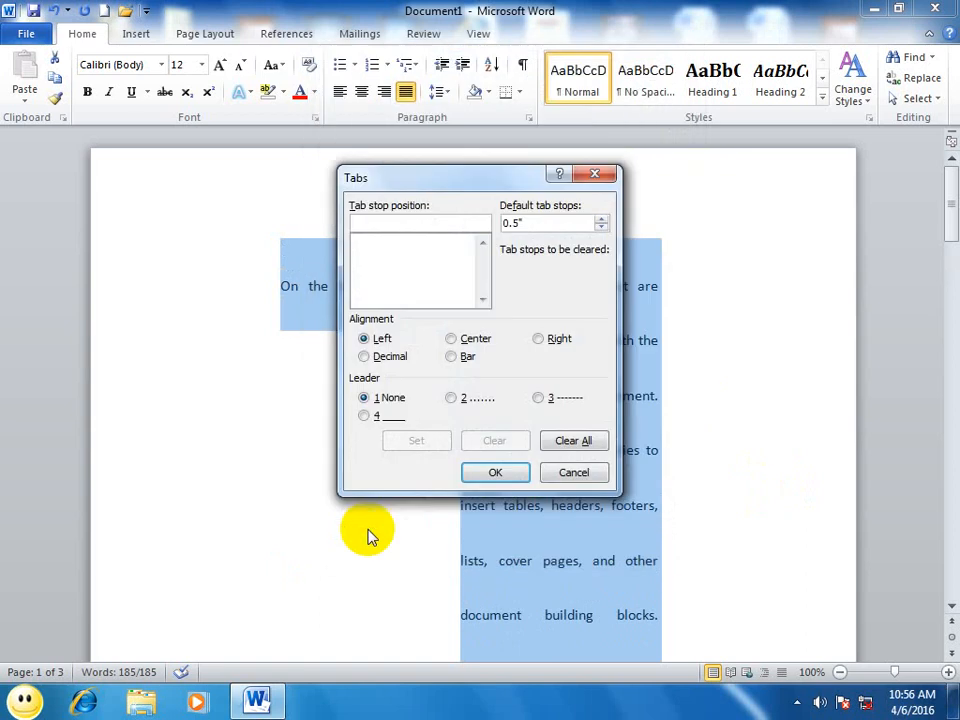
click(577, 474)
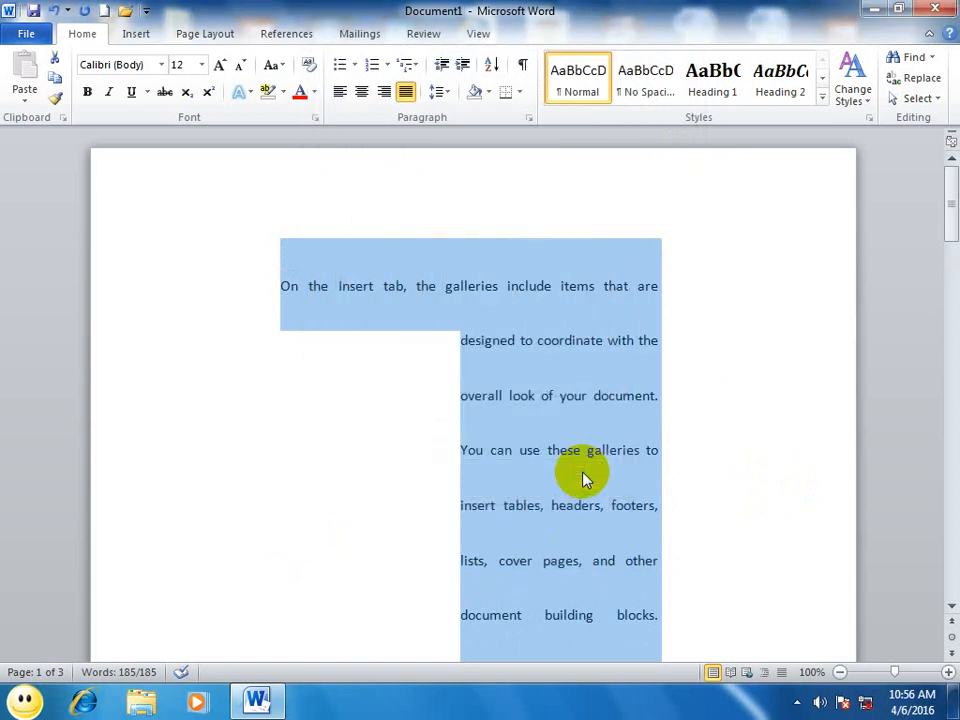
- Run osk to bring up the On-Screen Keyboard, point out the Tab key and close the keyboard
key(super+r)
text(osk)
key(Return)
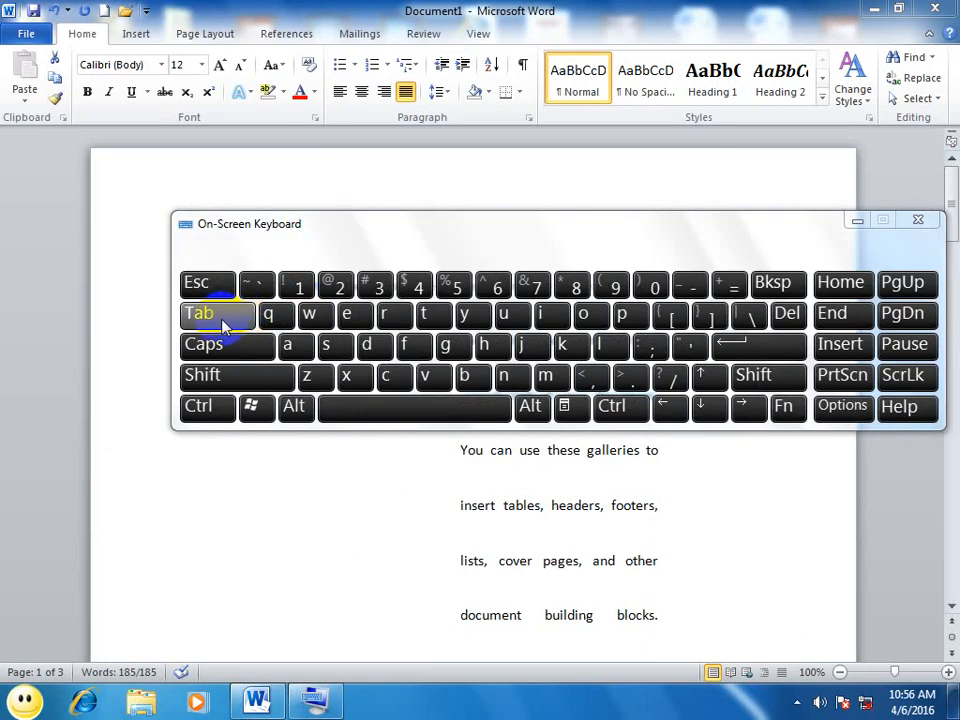
click(912, 220)
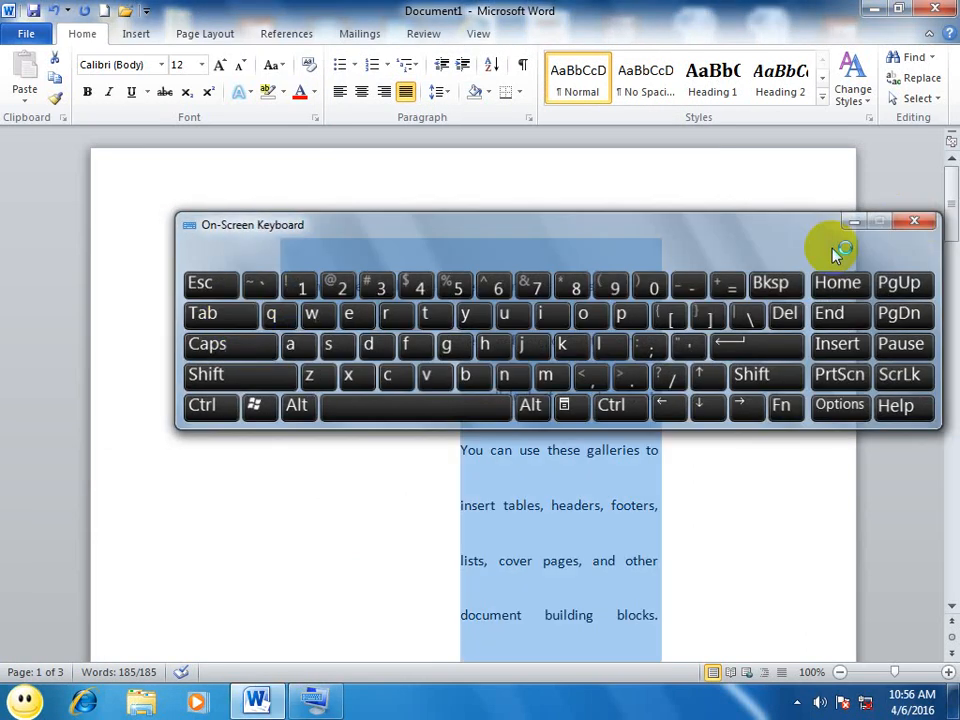
- Create a new blank document
key(ctrl+n)
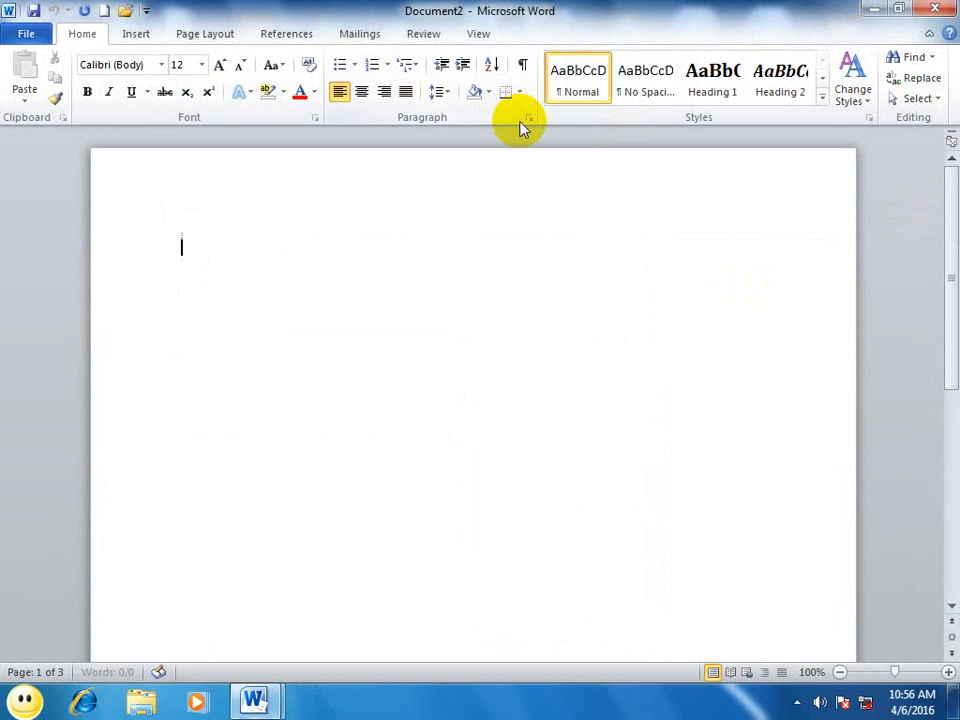
click(529, 120)
click(350, 536)
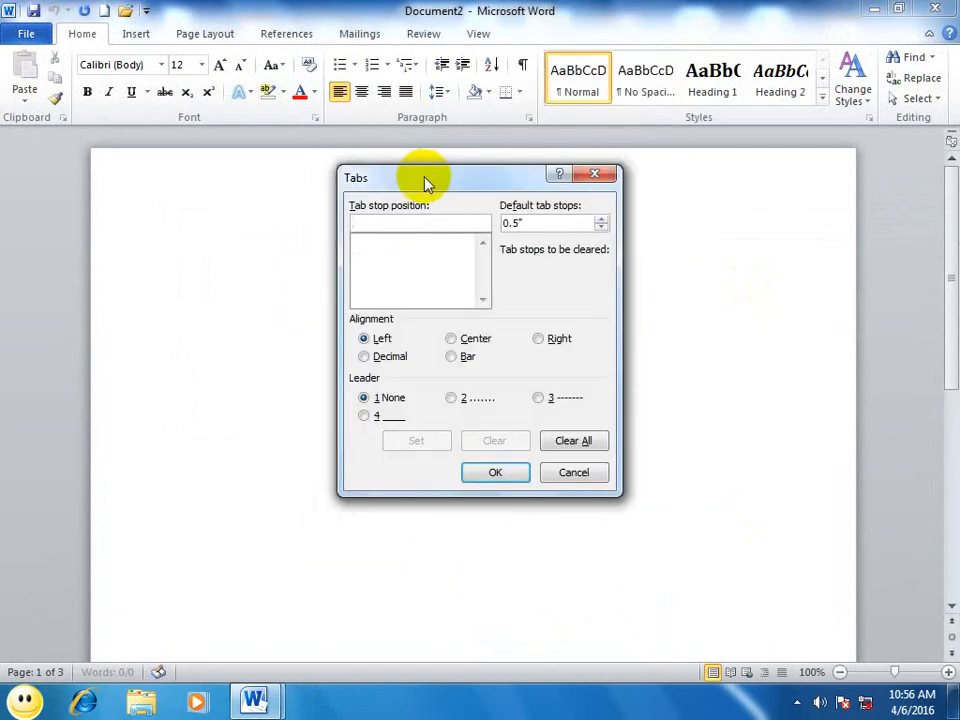
drag(424, 183, 426, 251)
click(611, 242)
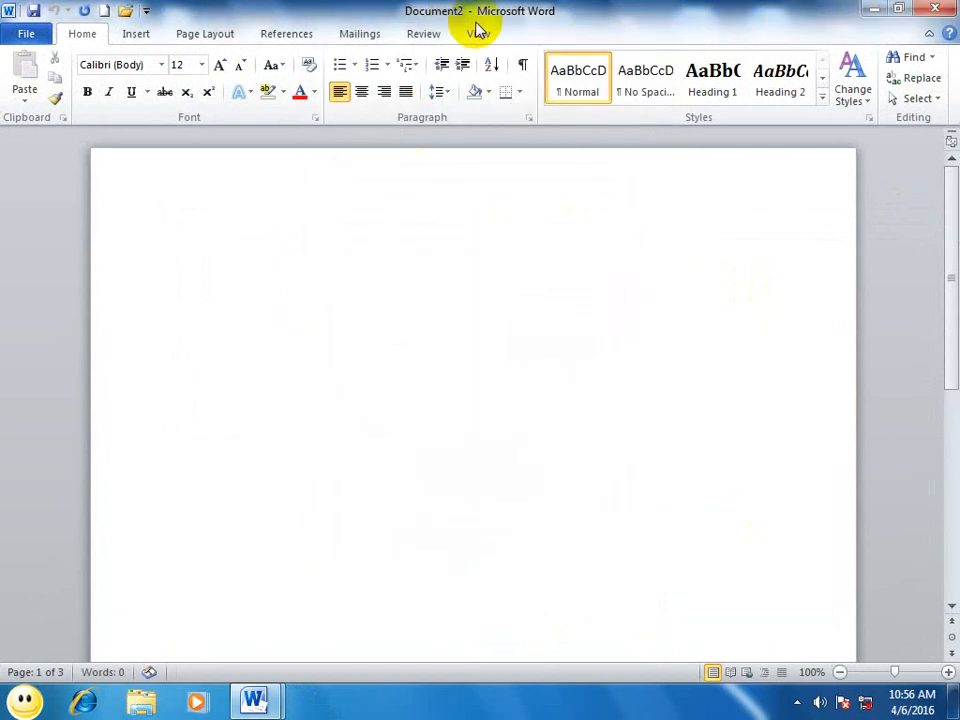
- Show the ruler in the new document and return to the paragraph formatting commands
click(478, 33)
click(245, 57)
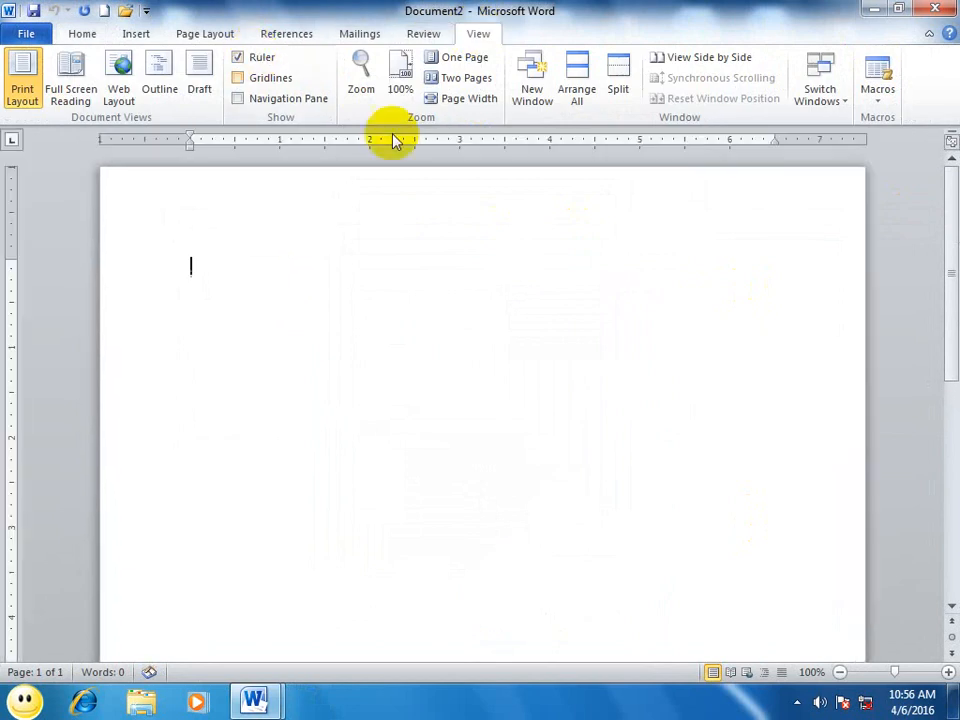
click(82, 34)
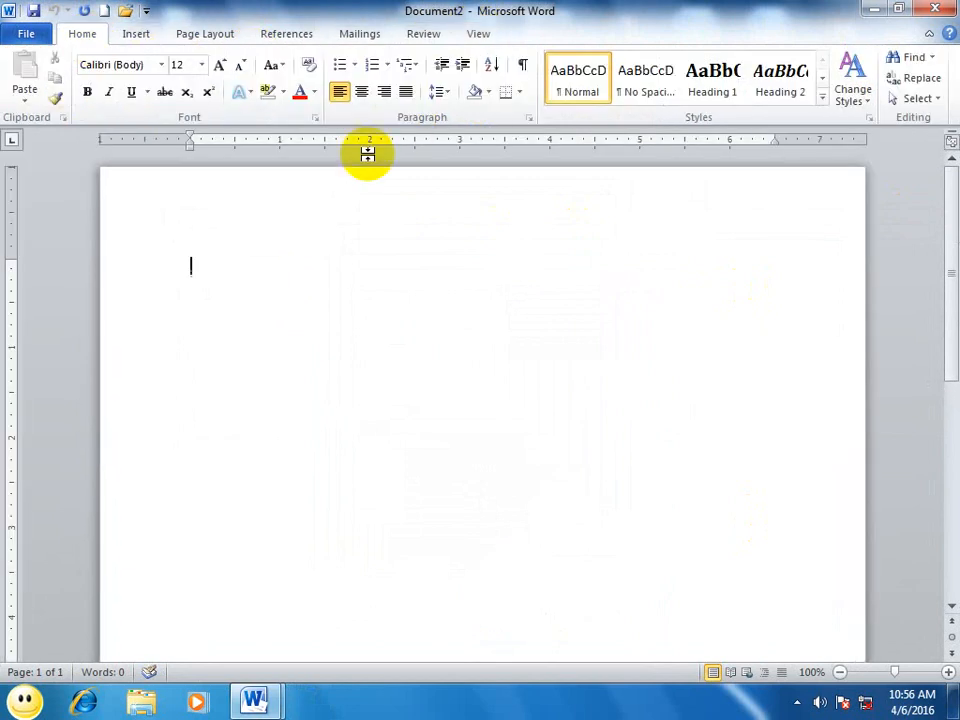
- Add left-aligned tab stops at 2" and 3" with the dashed leader (option 3) in the Tabs settings
click(528, 117)
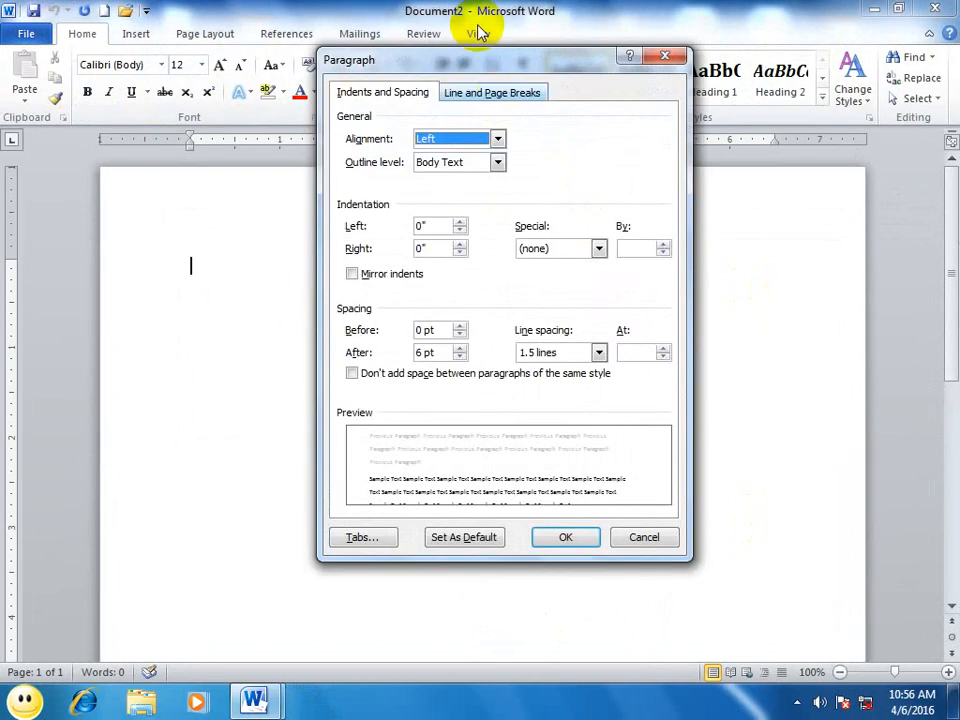
drag(480, 60, 648, 199)
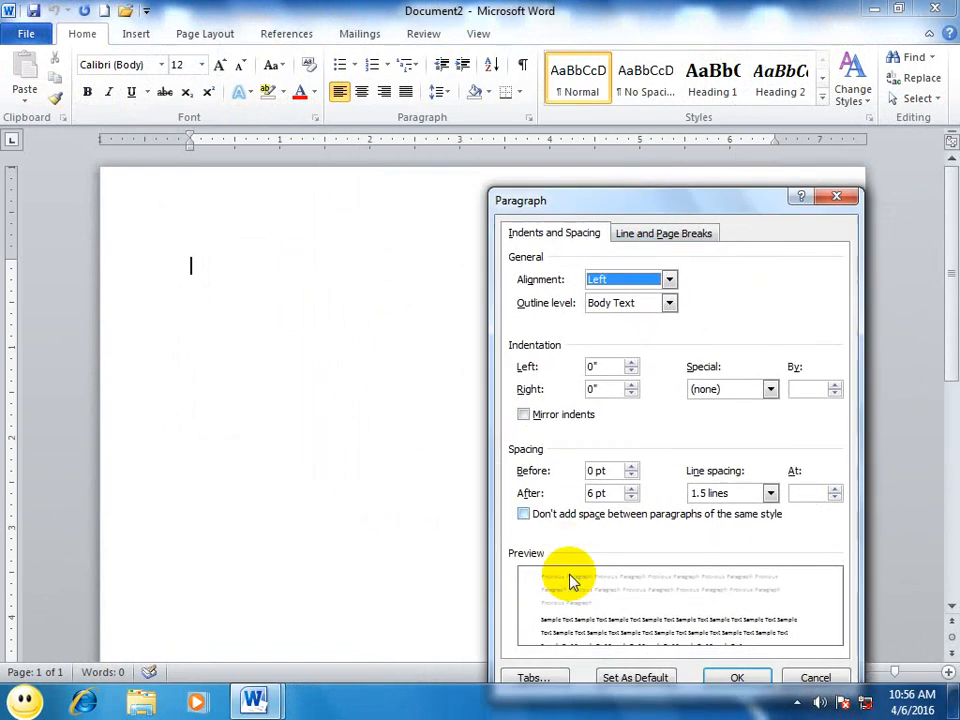
click(548, 677)
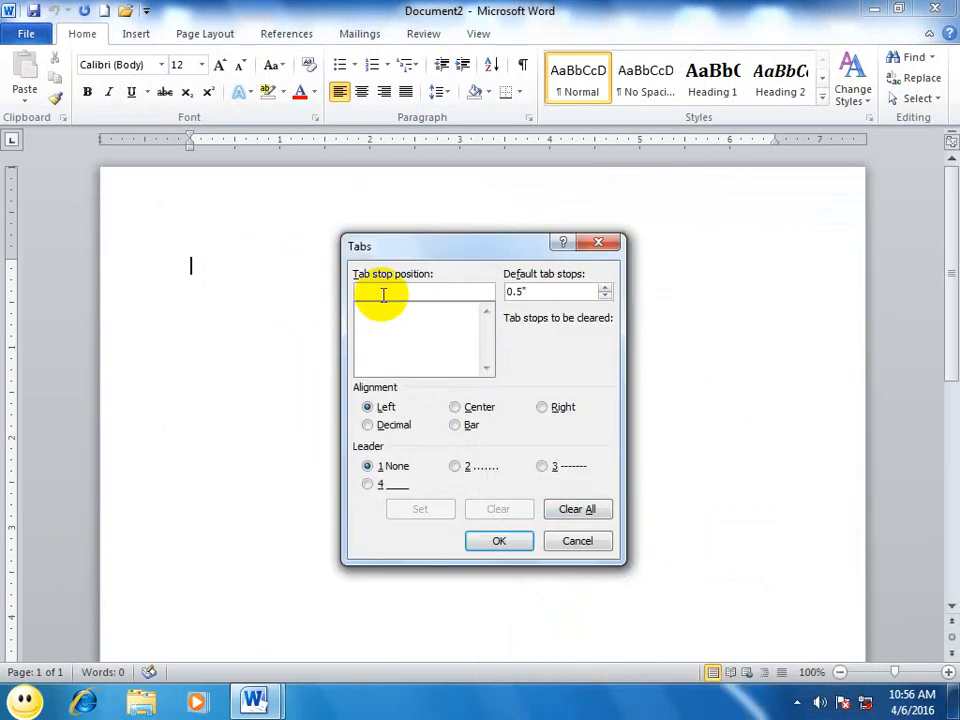
text(2)
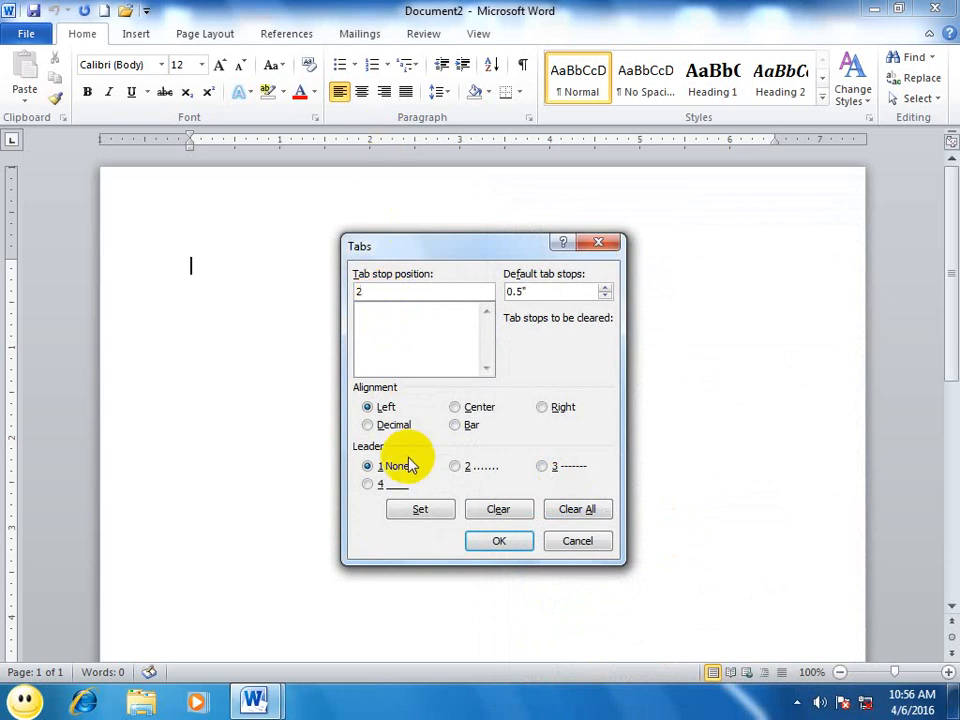
click(543, 466)
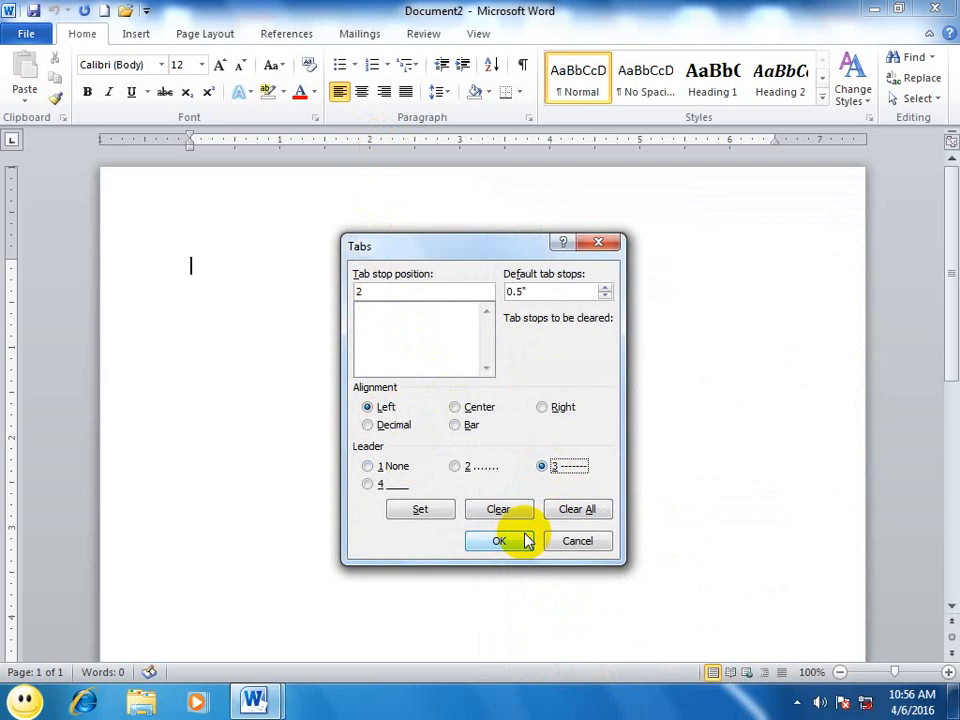
click(418, 510)
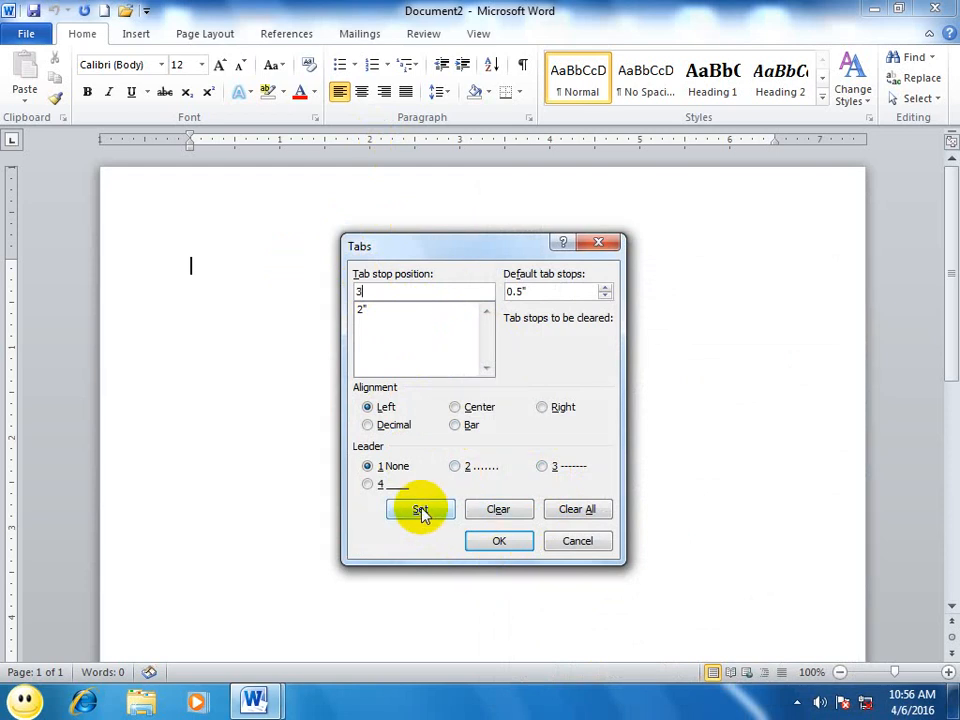
click(558, 467)
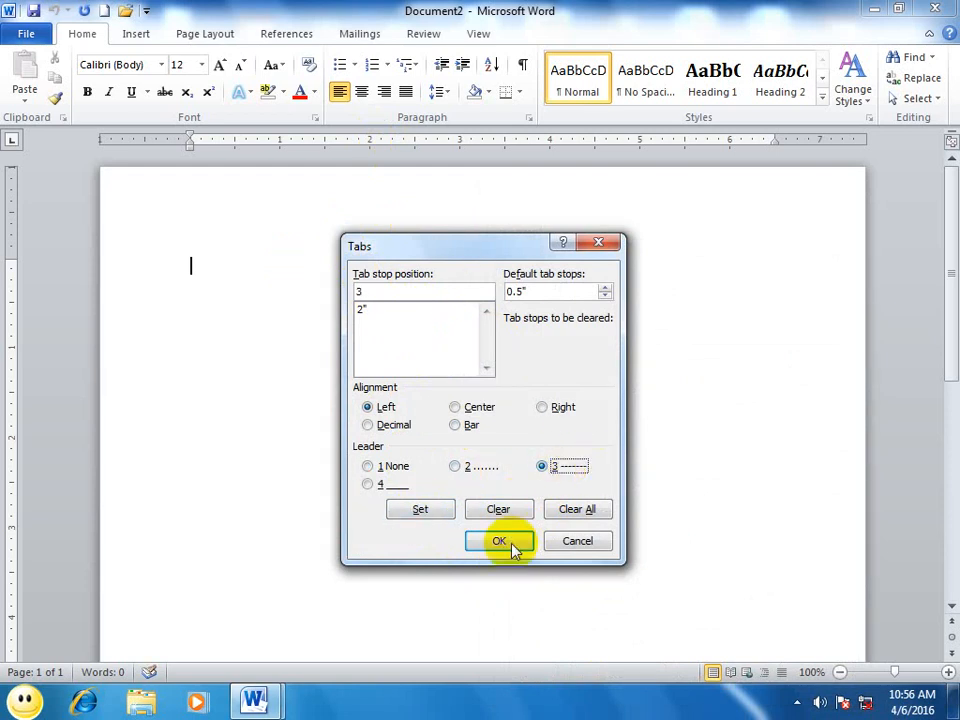
click(421, 510)
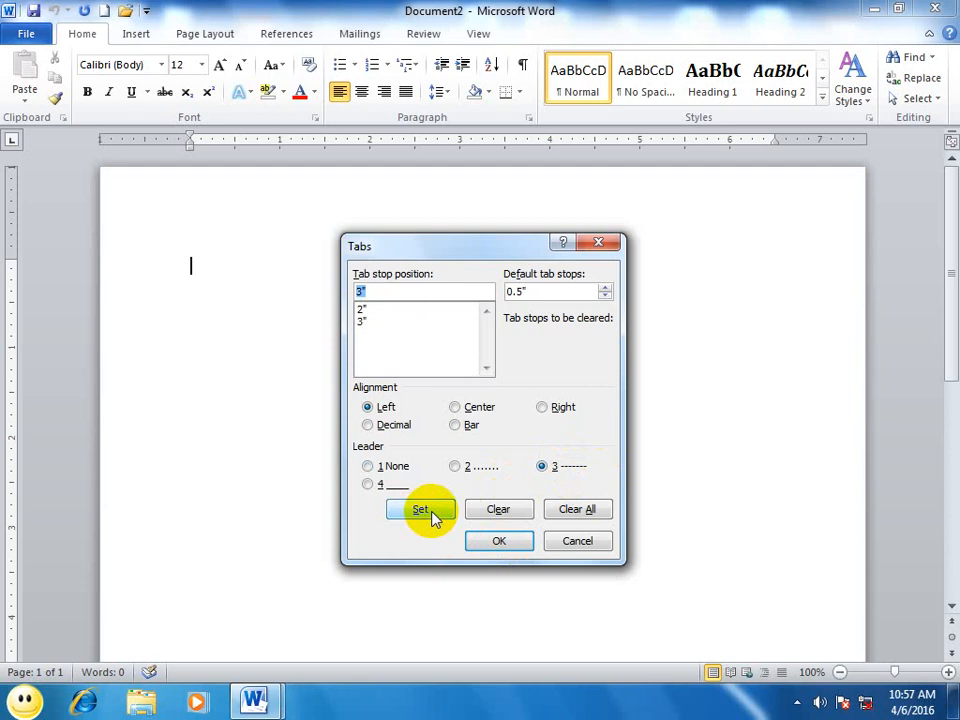
- Add a left-aligned tab stop at 5" with the underline leader (option 4) and apply the tab settings
text(6)
key(alt+1)
key(BackSpace)
text(5)
click(541, 466)
click(368, 484)
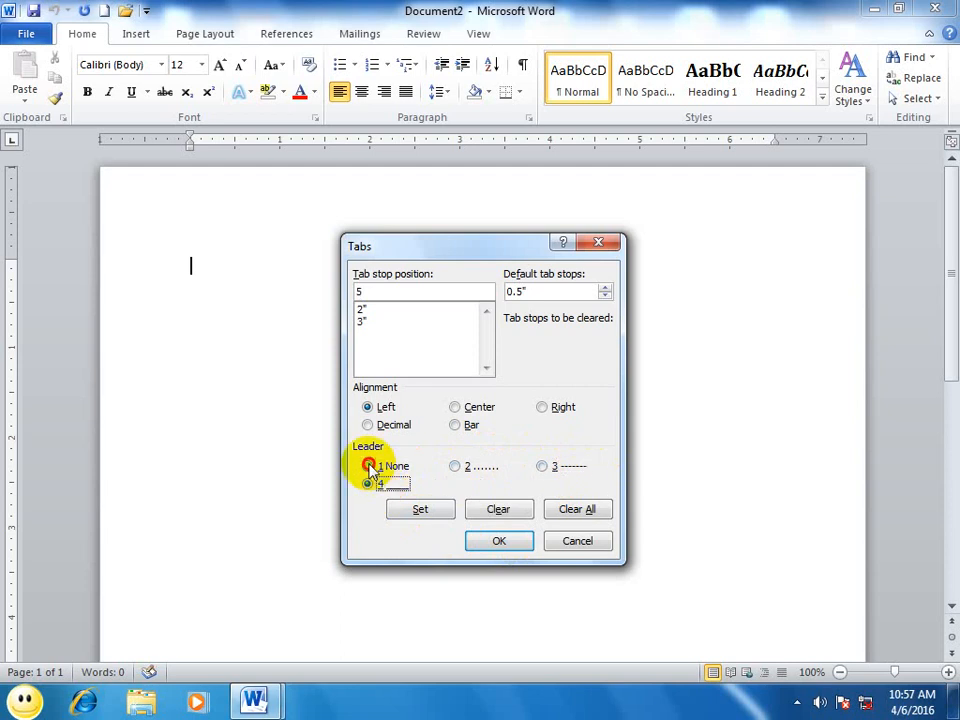
click(369, 466)
click(476, 466)
click(545, 466)
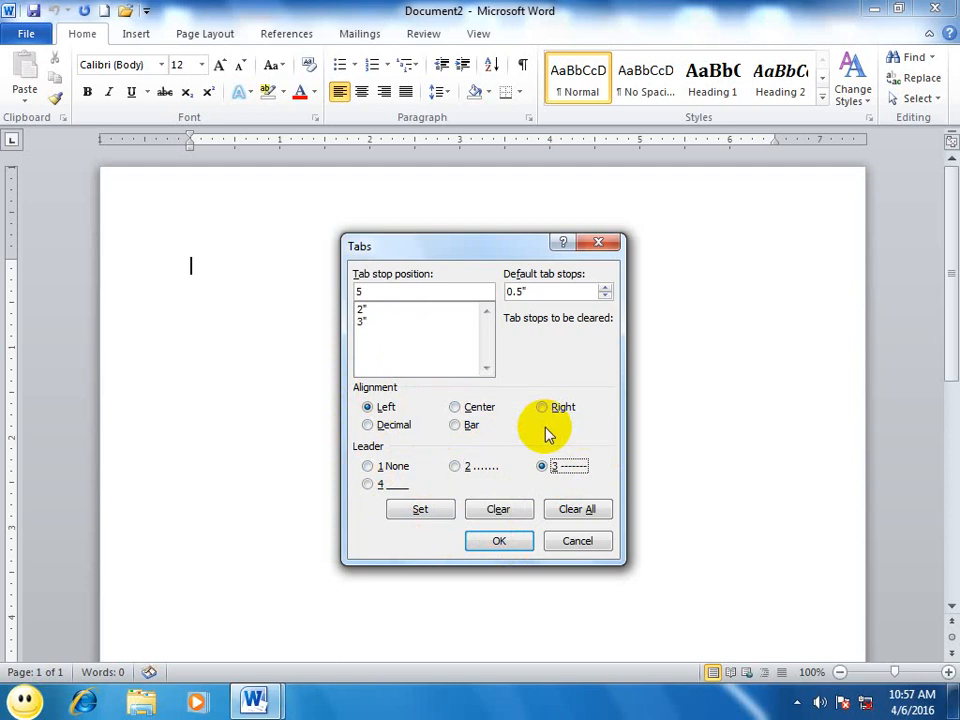
click(457, 467)
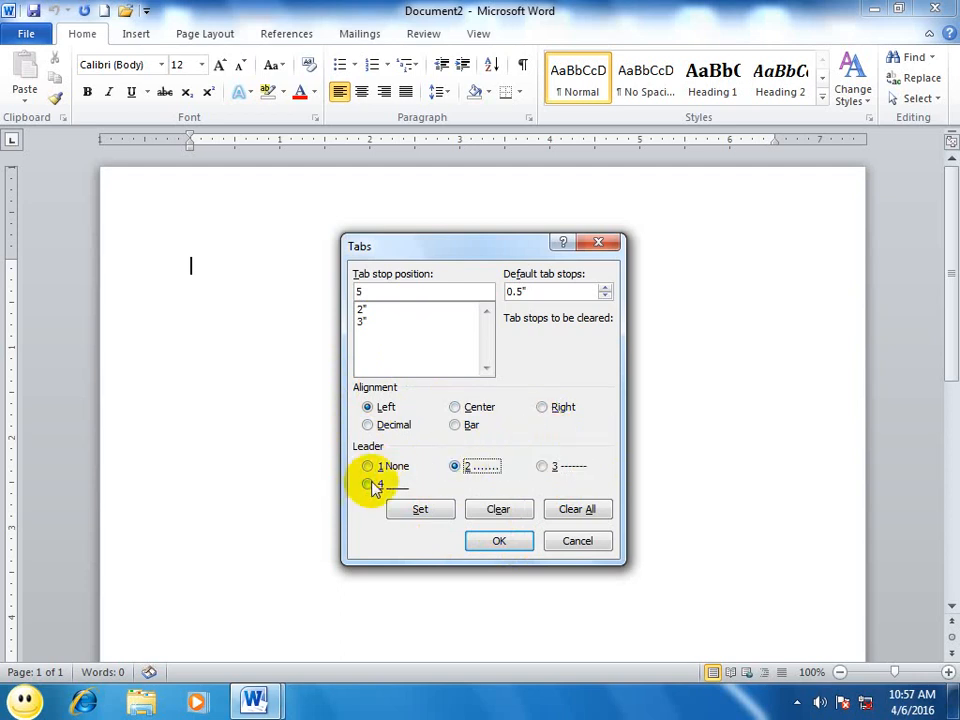
click(369, 485)
click(430, 509)
click(505, 545)
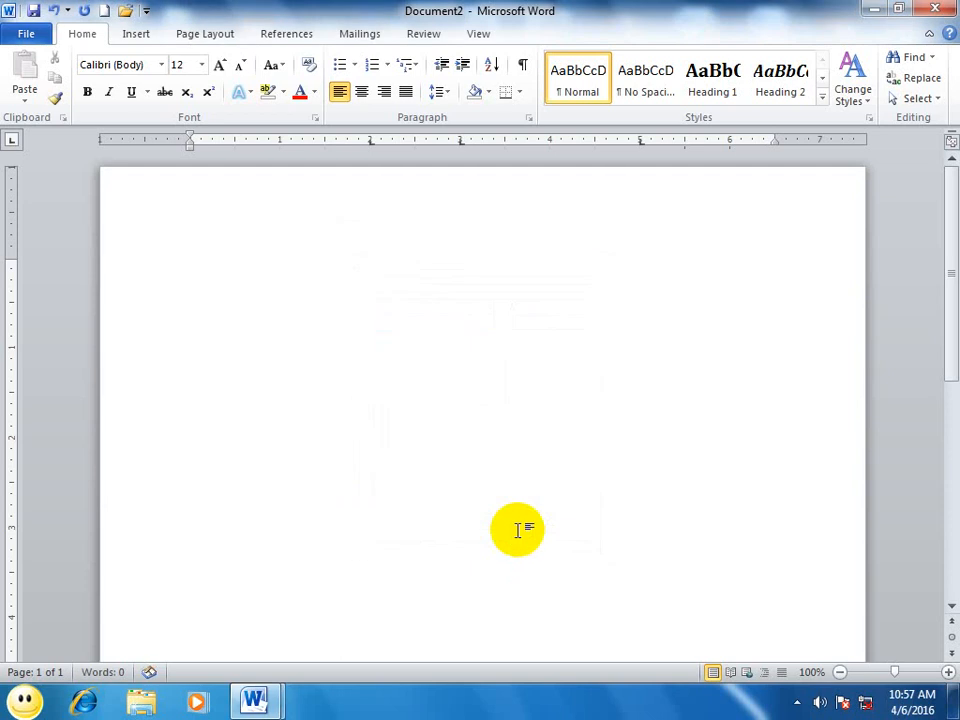
- Enter the header row Name, program, country and fees, advancing to the next tab stop between entries
text(name)
key(Tab)
text(p)
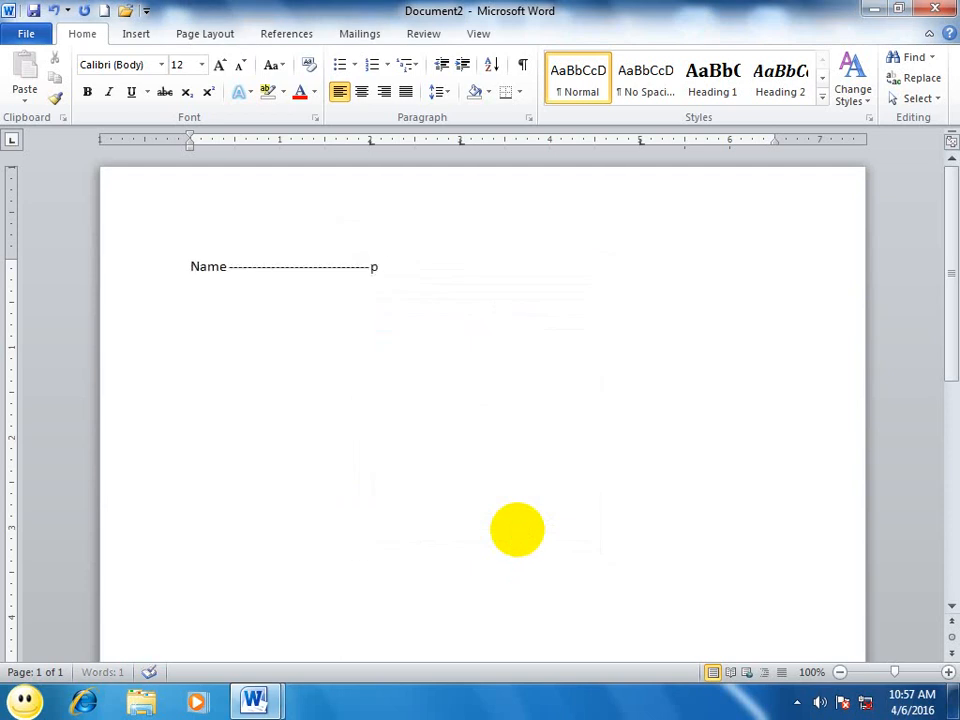
text(rogram)
key(BackSpace)
key(BackSpace)
key(BackSpace)
key(BackSpace)
text(ogram)
key(Tab)
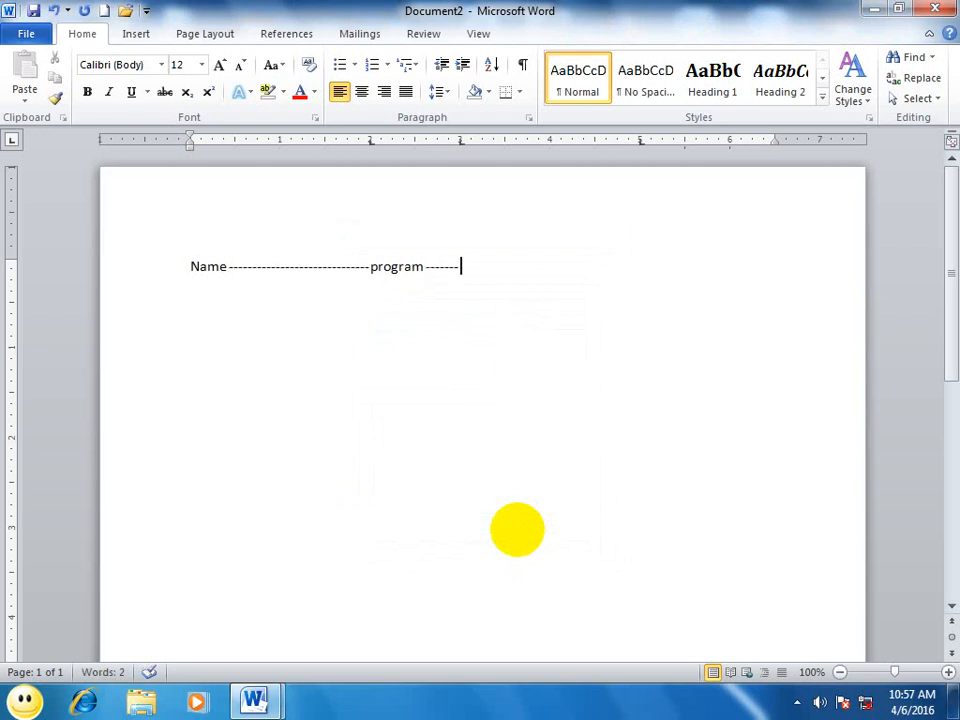
text(country)
key(Tab)
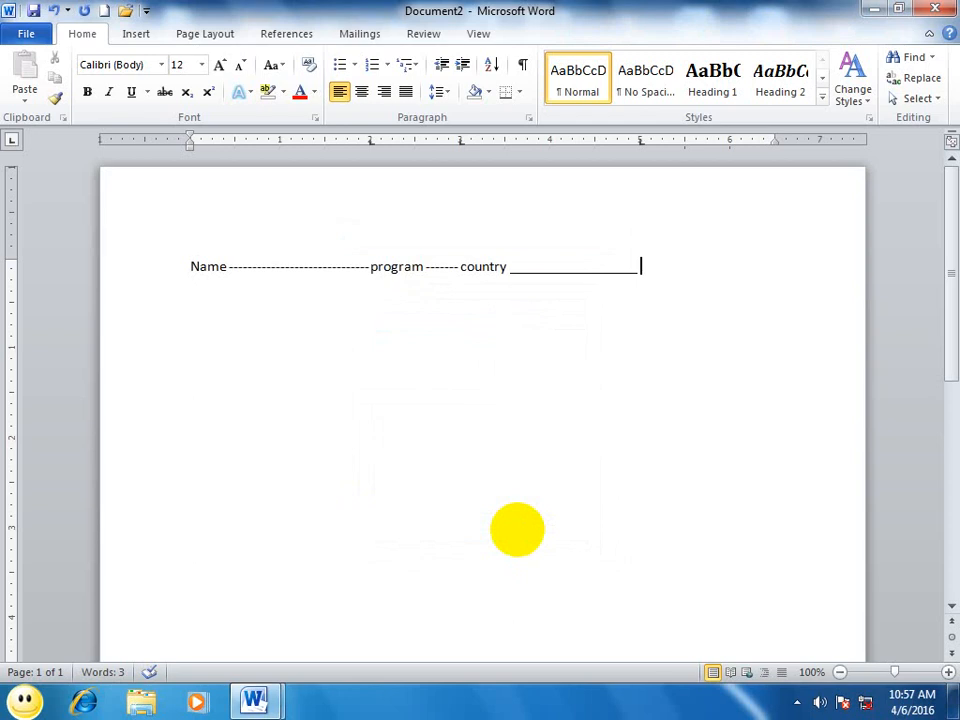
text(fees)
- Add a second row with a person's name, word, Pakistan and 1000, aligned to the same tab stops
key(Return)
text(asad)
key(Tab)
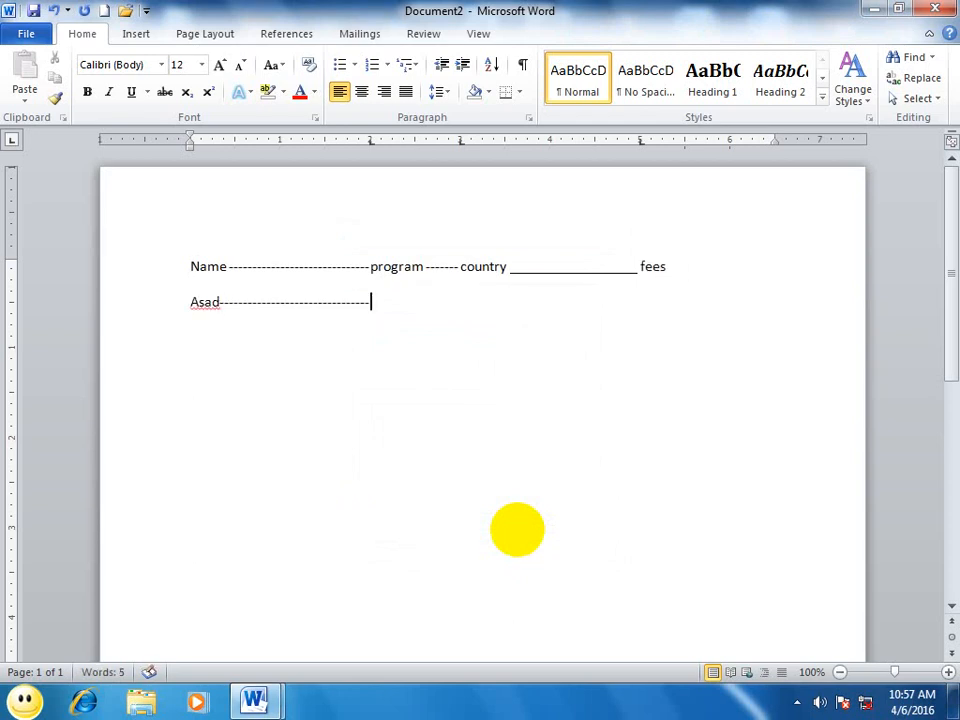
text(word------------)
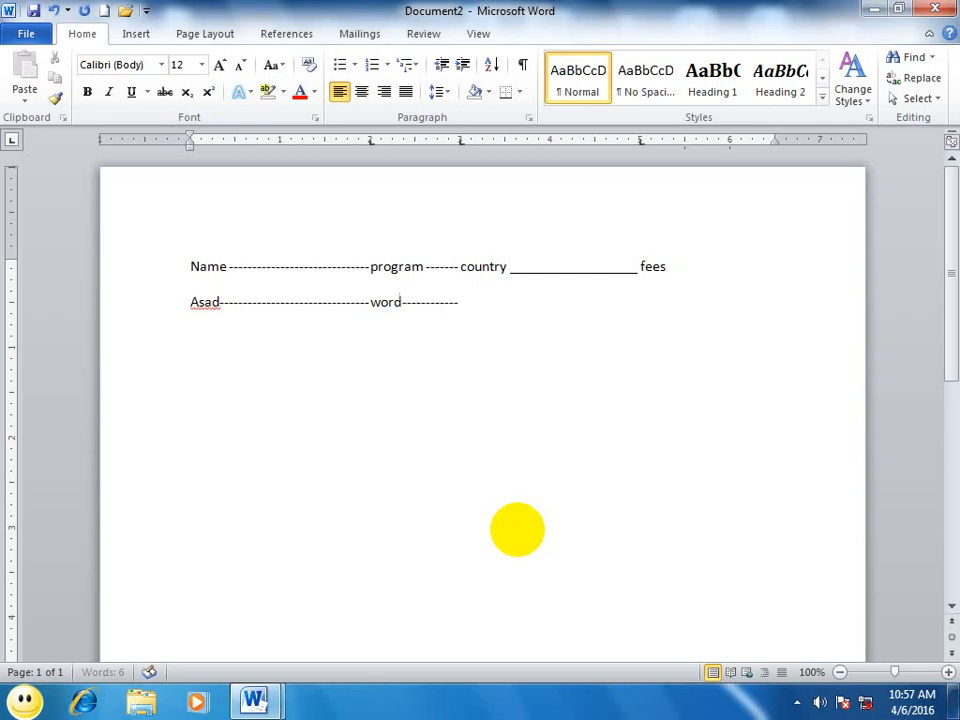
text(pakistan)
key(Tab)
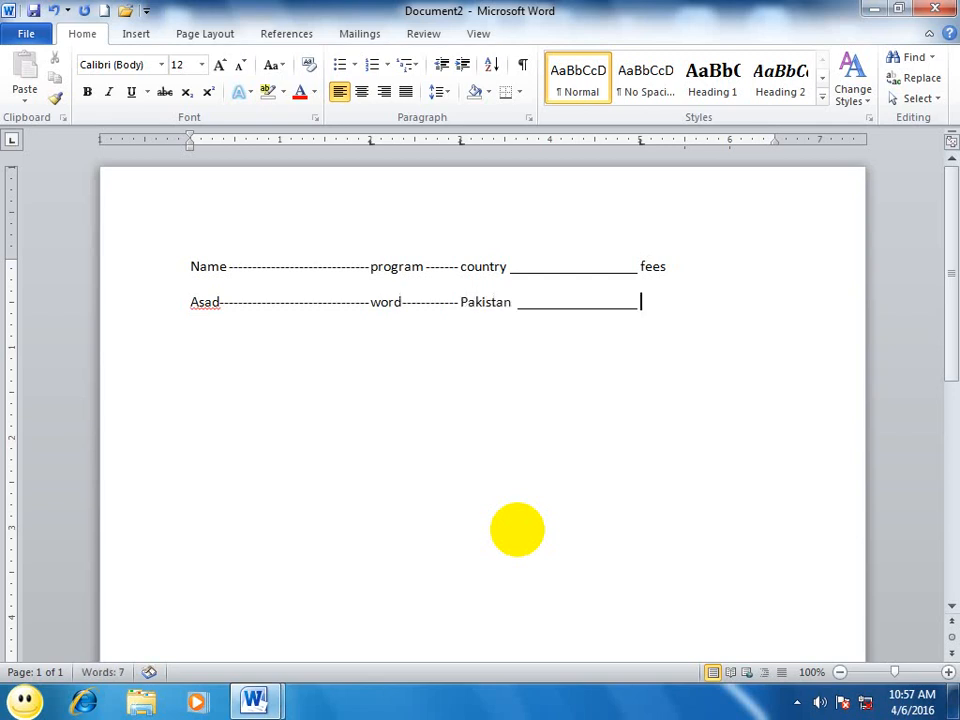
text(1000)
- Add a third row with a person's name, excel, china and 2000, aligned to the same tab stops
key(Return)
text(wali)
key(Tab)
text(e)
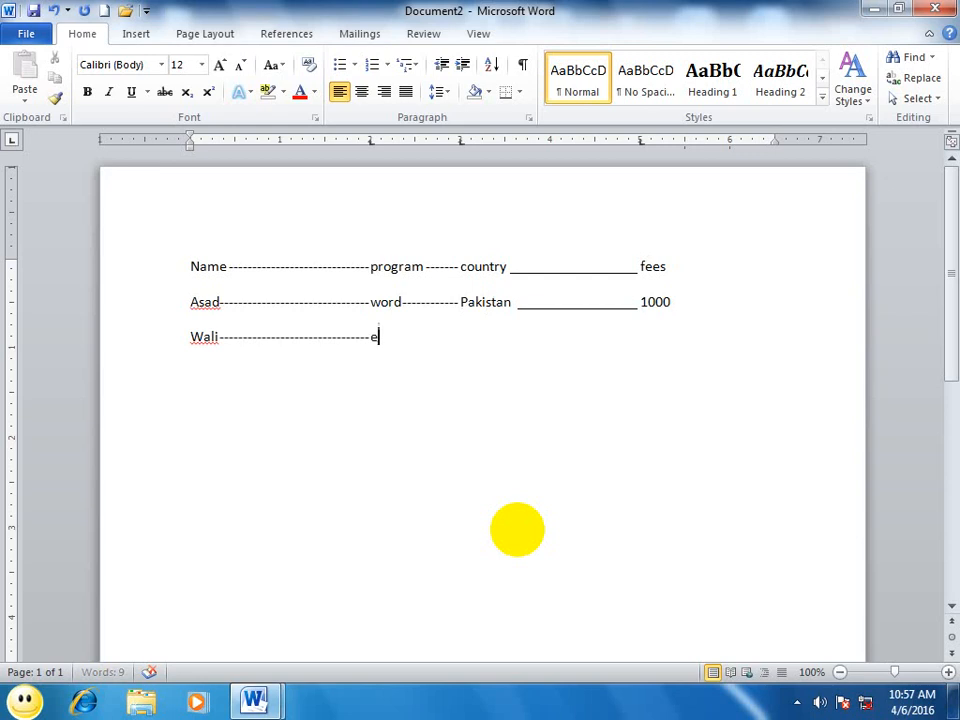
text(xcel)
key(Tab)
text(china)
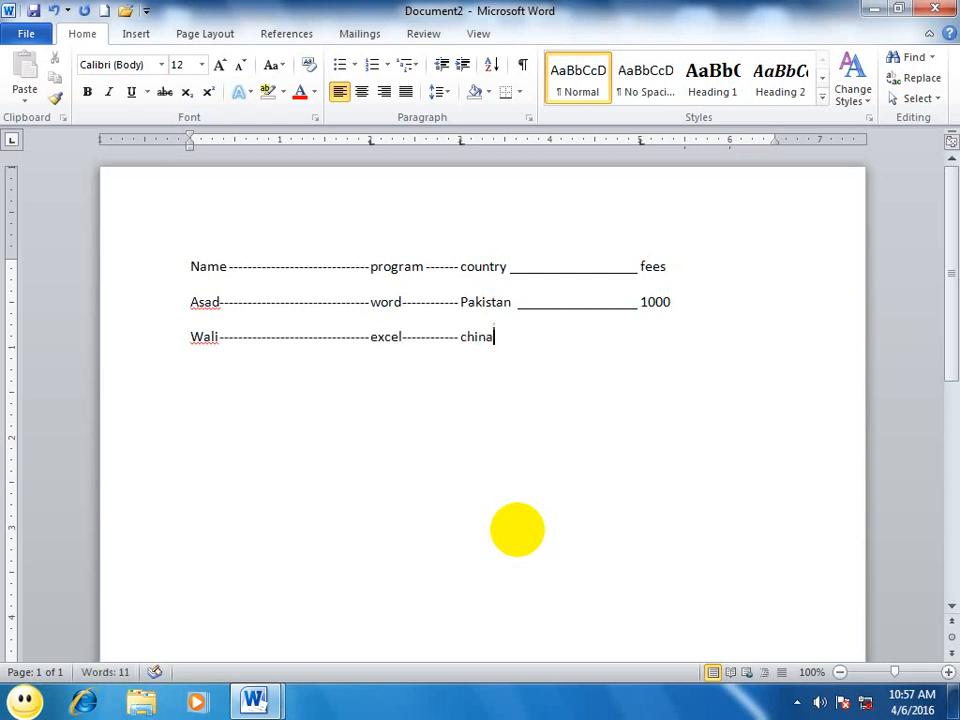
key(Tab)
text(2000)
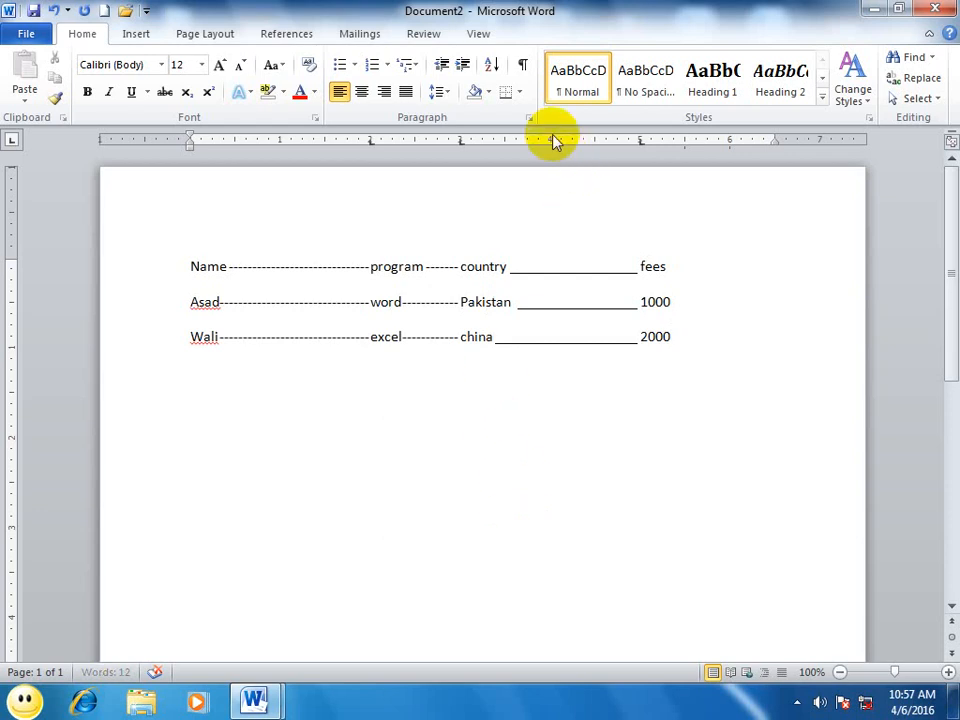
- Clear all custom tab stops from the third row and tab past its end to try the default spacing
click(528, 118)
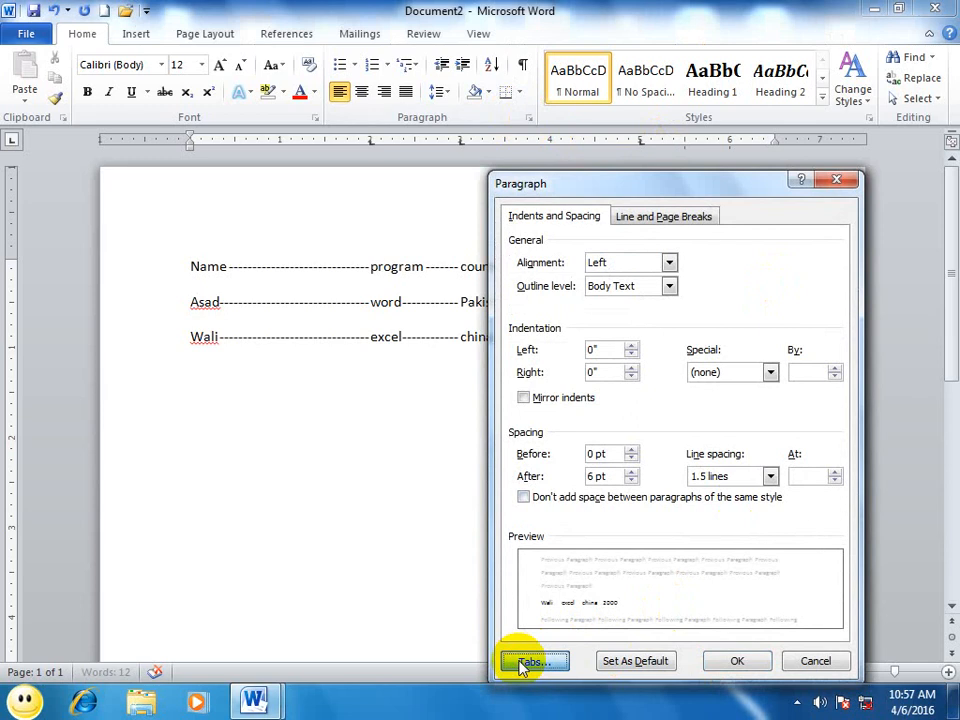
click(540, 648)
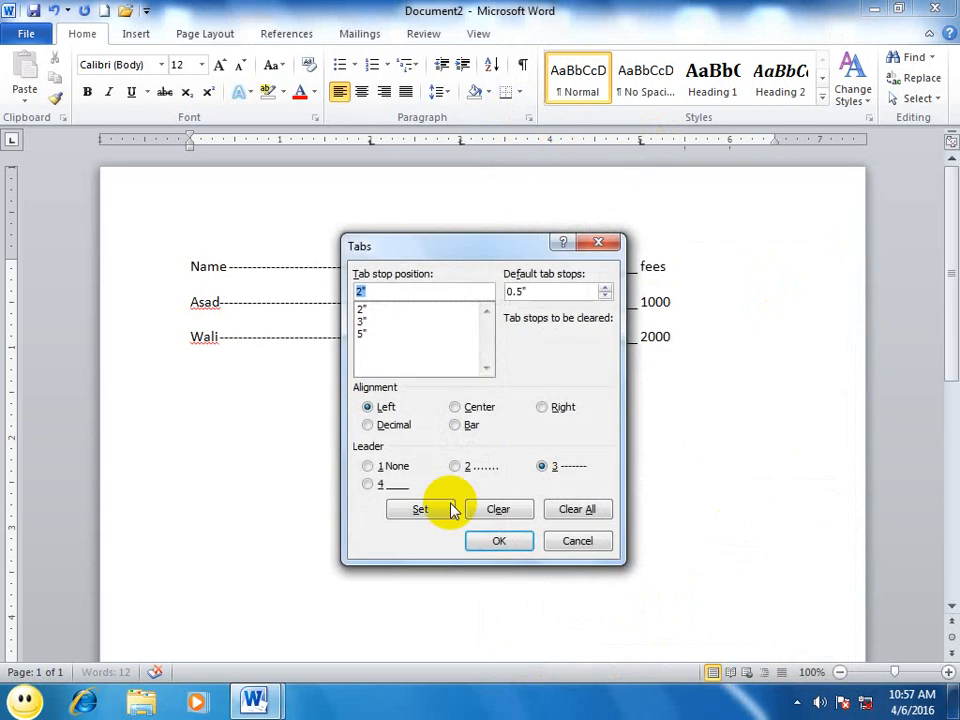
click(573, 517)
click(527, 540)
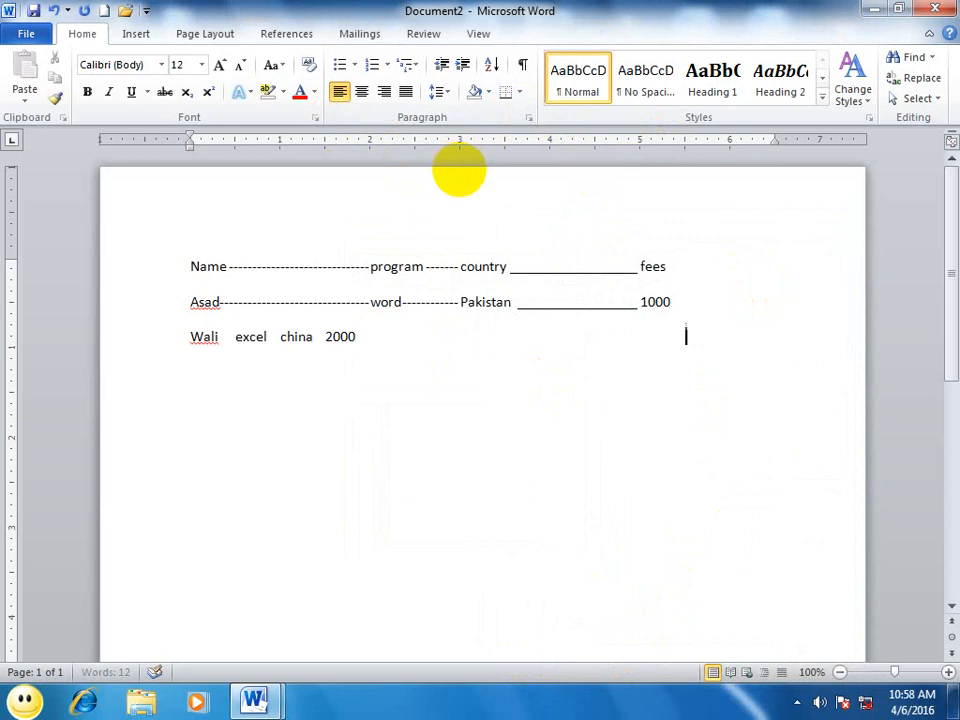
key(Return)
key(Tab)
- Try Right alignment as the default for all documents based on the Normal template, look at the Line and Page Breaks options, and cancel
click(528, 118)
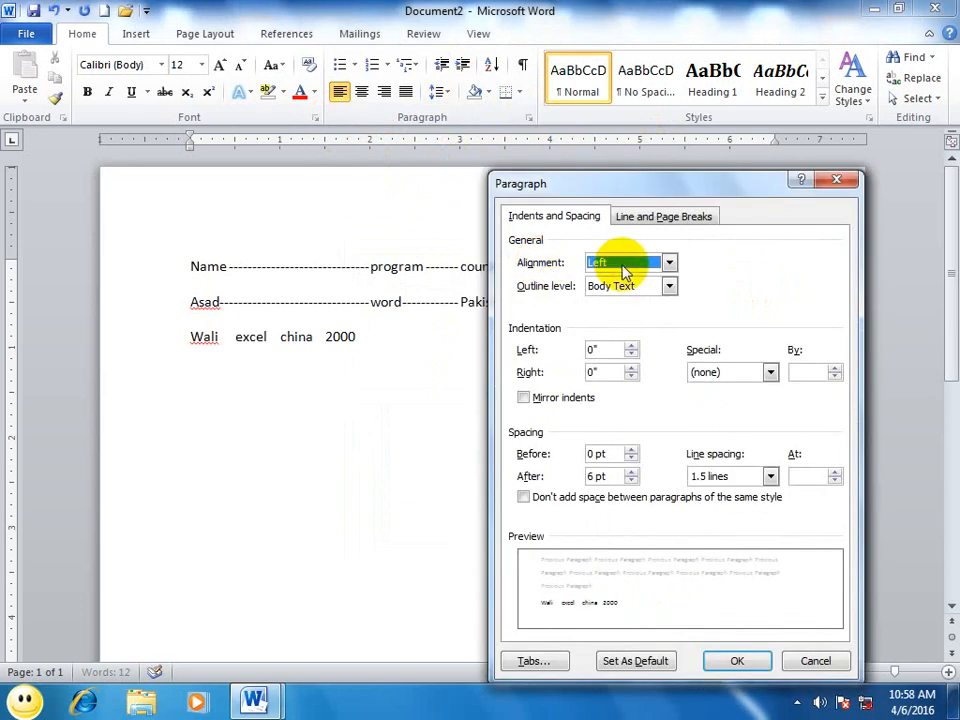
click(623, 264)
click(608, 302)
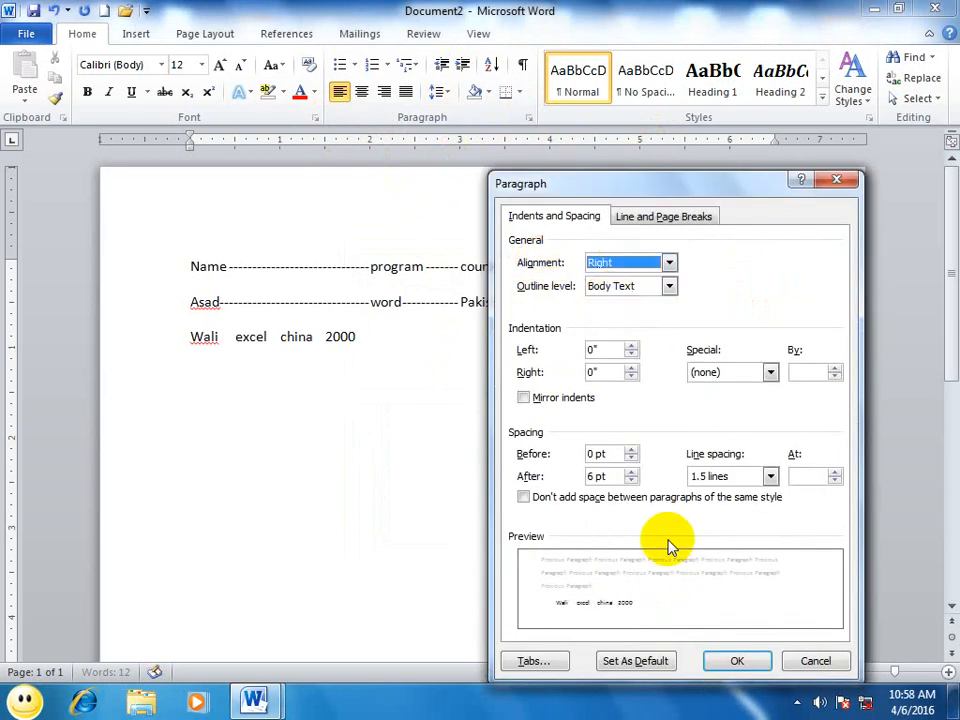
click(630, 664)
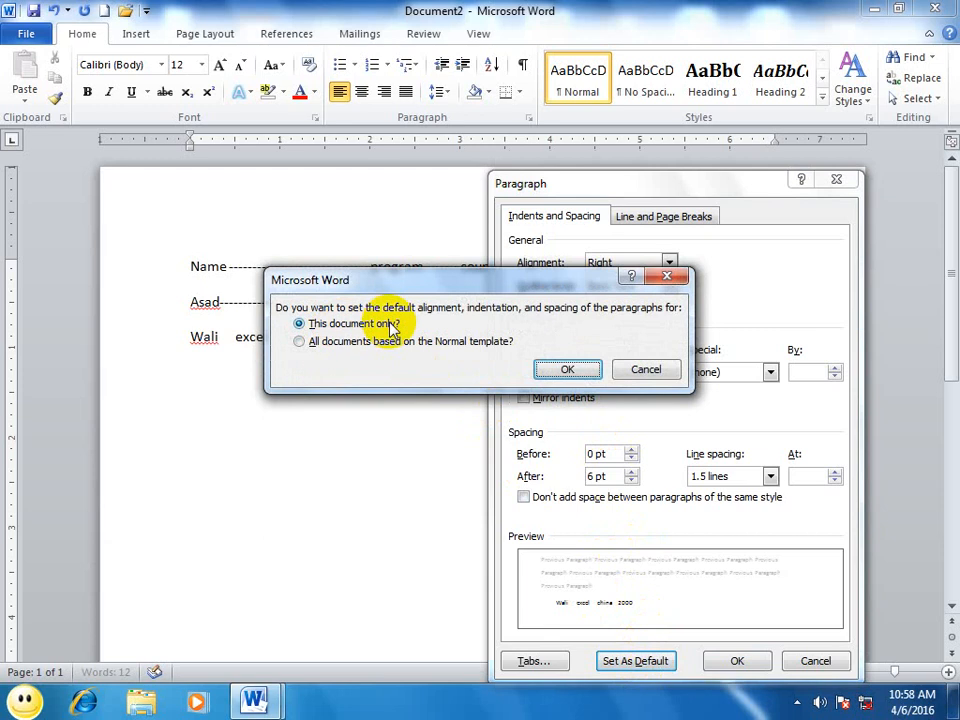
click(360, 343)
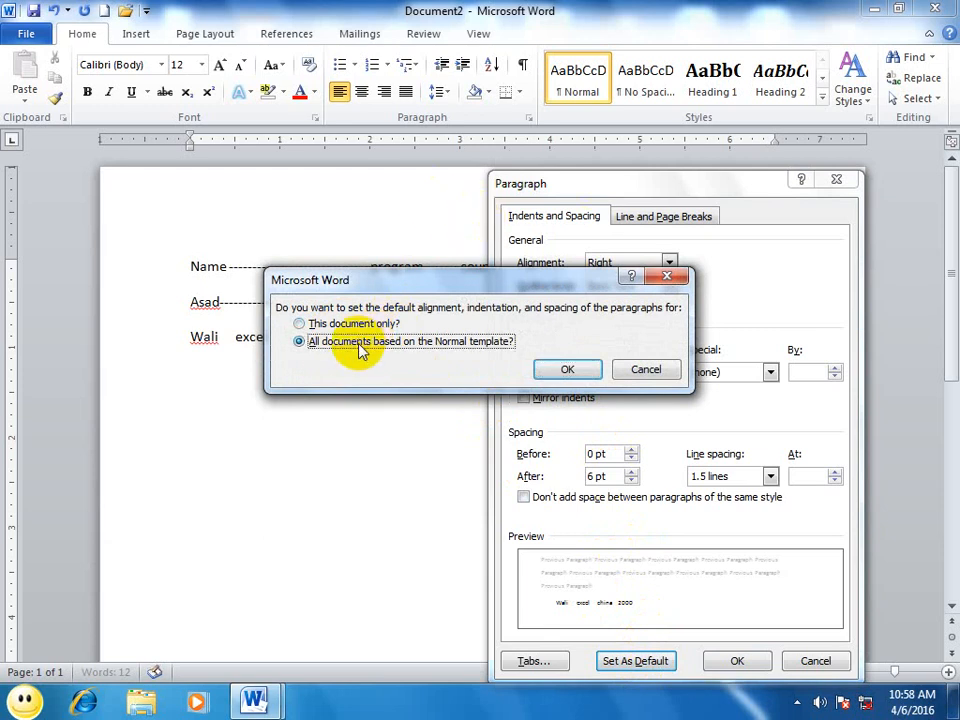
click(662, 374)
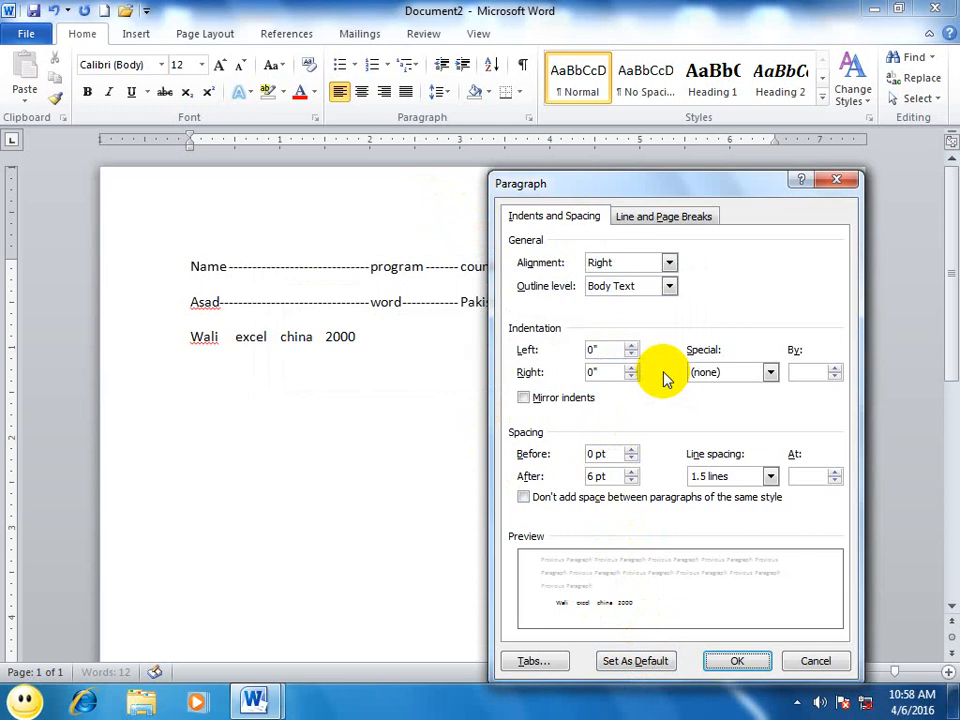
click(666, 224)
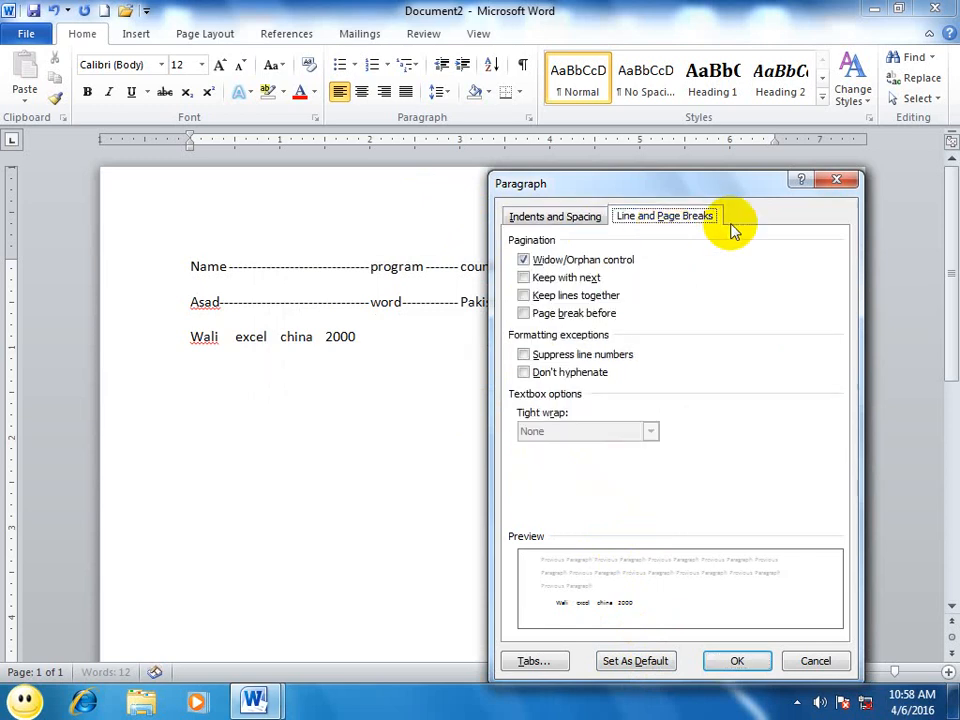
click(836, 180)
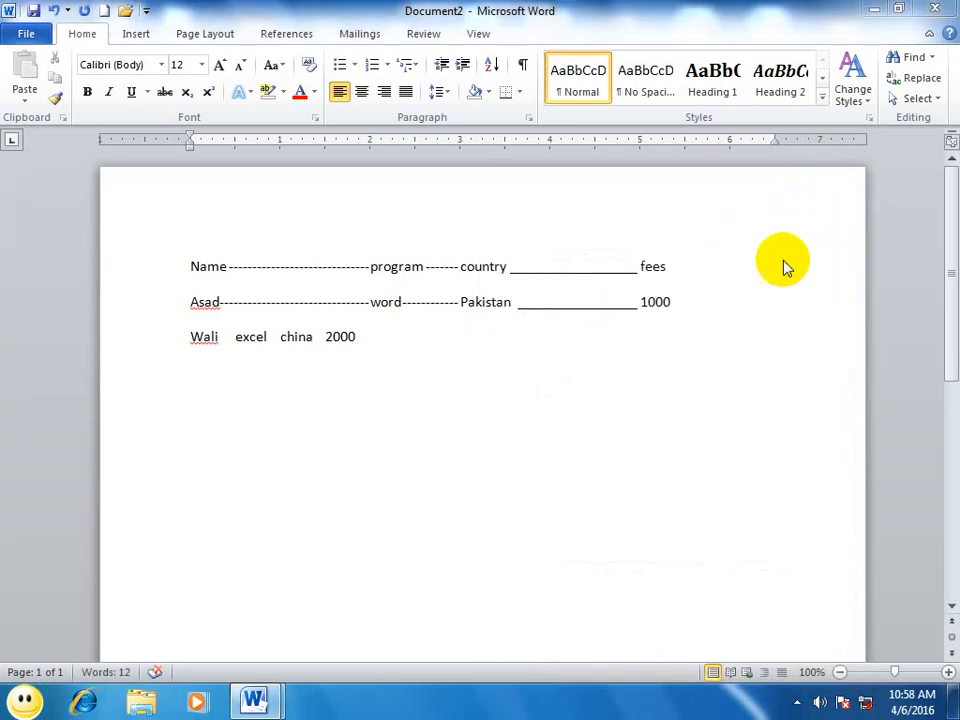
- Create a new blank document and fill its first page with empty lines
key(ctrl+n)
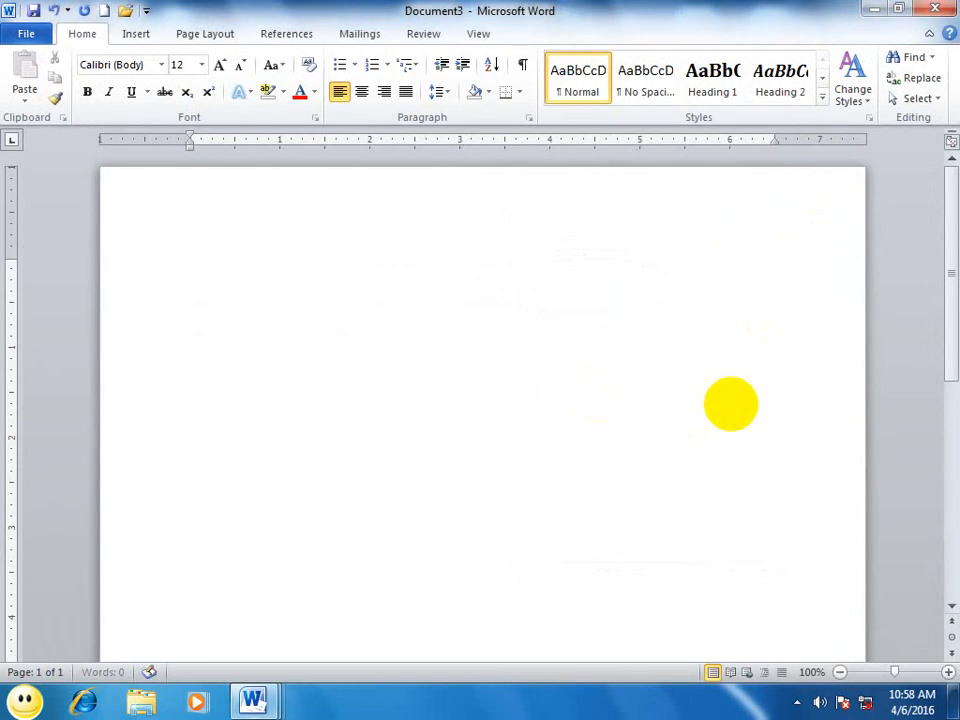
key(Return)
key(Return)
key(Return)
key(Return)
key(Return)
key(Return)
key(Return)
key(Return)
key(Return)
key(Return)
key(Return)
key(Return)
key(Return)
key(Return)
key(Return)
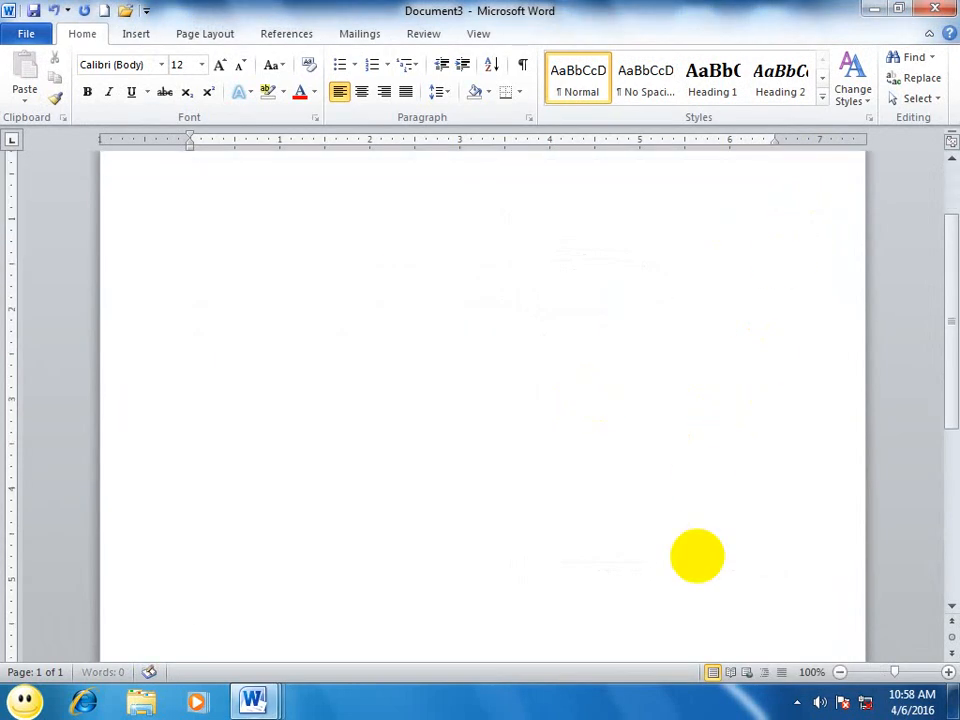
key(Return)
key(Return)
key(Return)
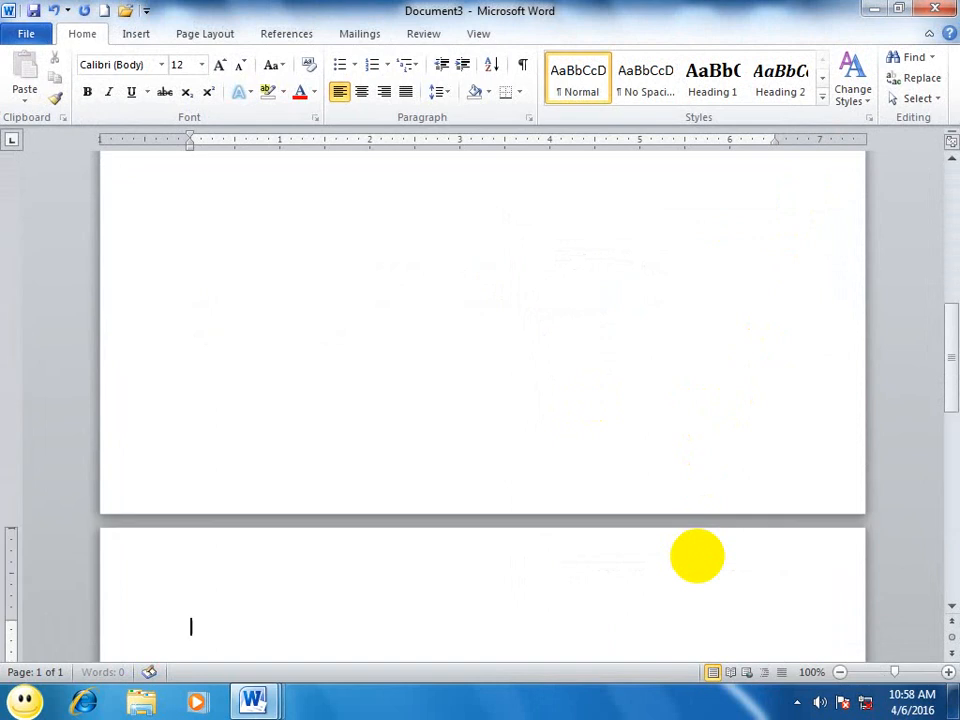
- Return to the last line of the first page and enter a run of "a" characters long enough to wrap onto a second line
key(BackSpace)
key(BackSpace)
text(aaaaaaaaaaaa)
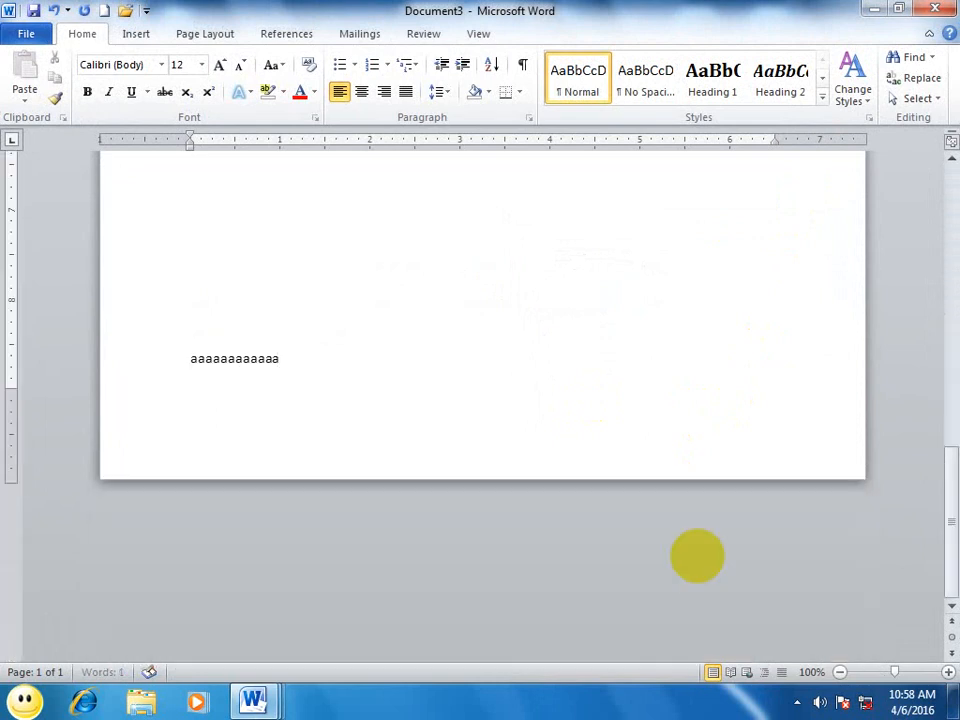
text(aaaaaaaaaaaaaaaaaaaaaaaaaaaaaaaaaaaaaaaaaaaaaaaaaaaaaaaaaaaaaaaaaaaaaaaaaaaaaaaaaaaaaaaaaaaaaaaaaaaaaaaaaaaaa)
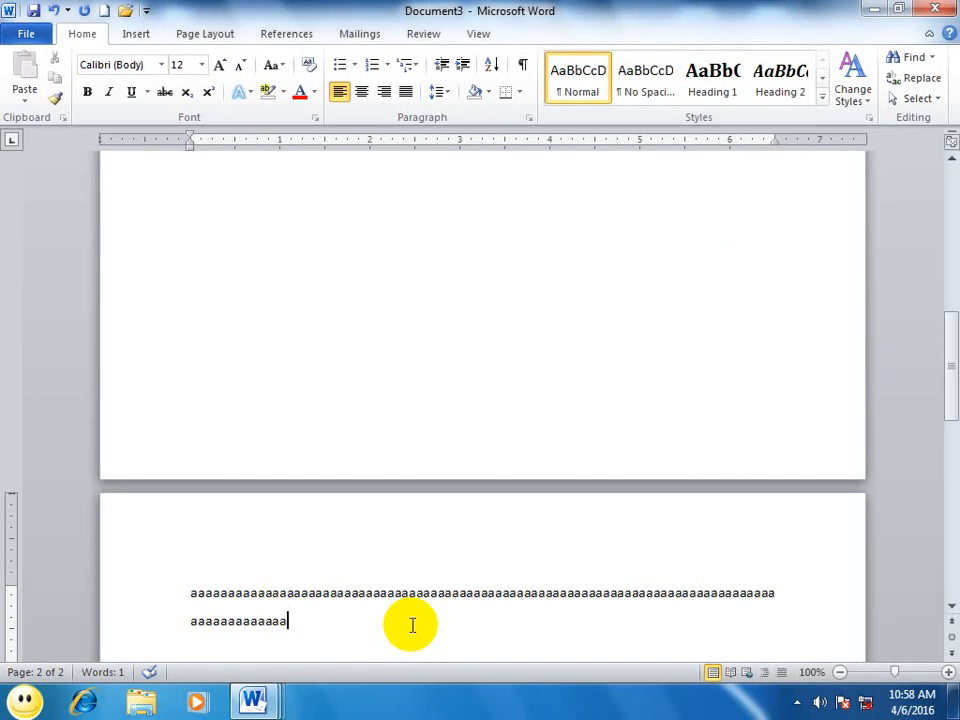
- Turn off Widow/Orphan control for the paragraph of "a" characters
click(528, 118)
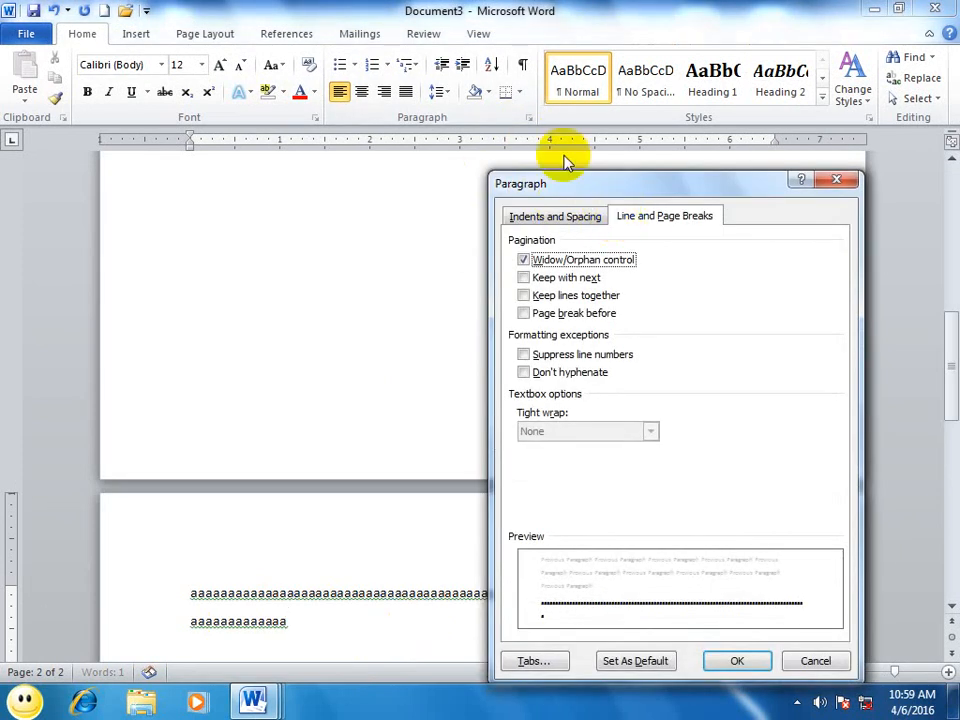
drag(560, 184, 693, 299)
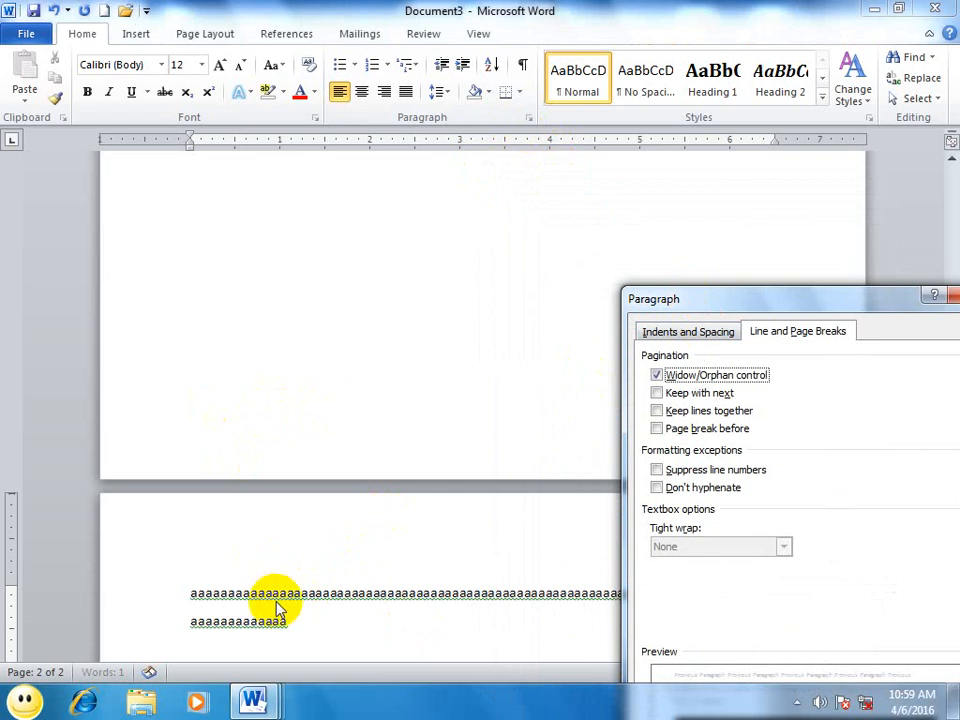
click(657, 376)
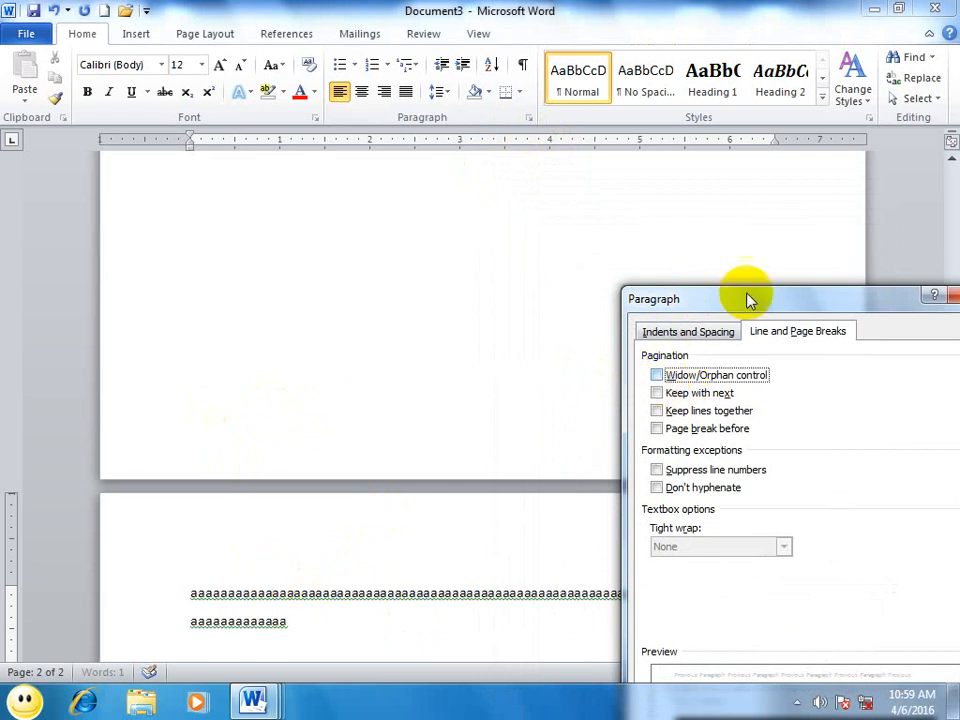
drag(680, 299, 566, 131)
click(733, 607)
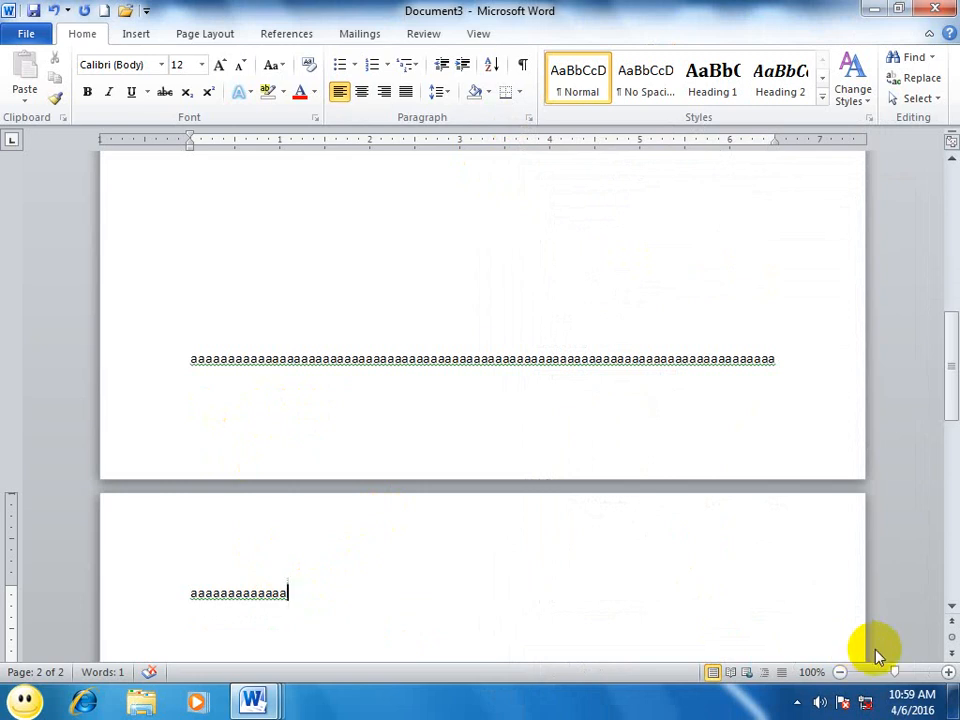
- Turn Widow/Orphan control back on for the paragraph of "a" characters
click(529, 121)
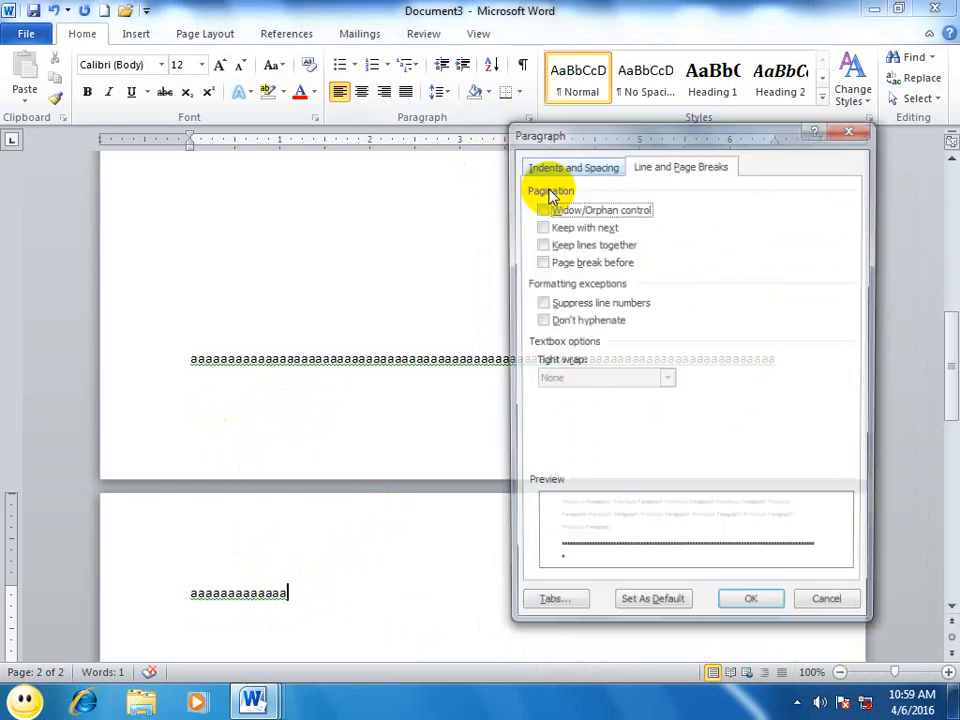
click(540, 208)
click(750, 609)
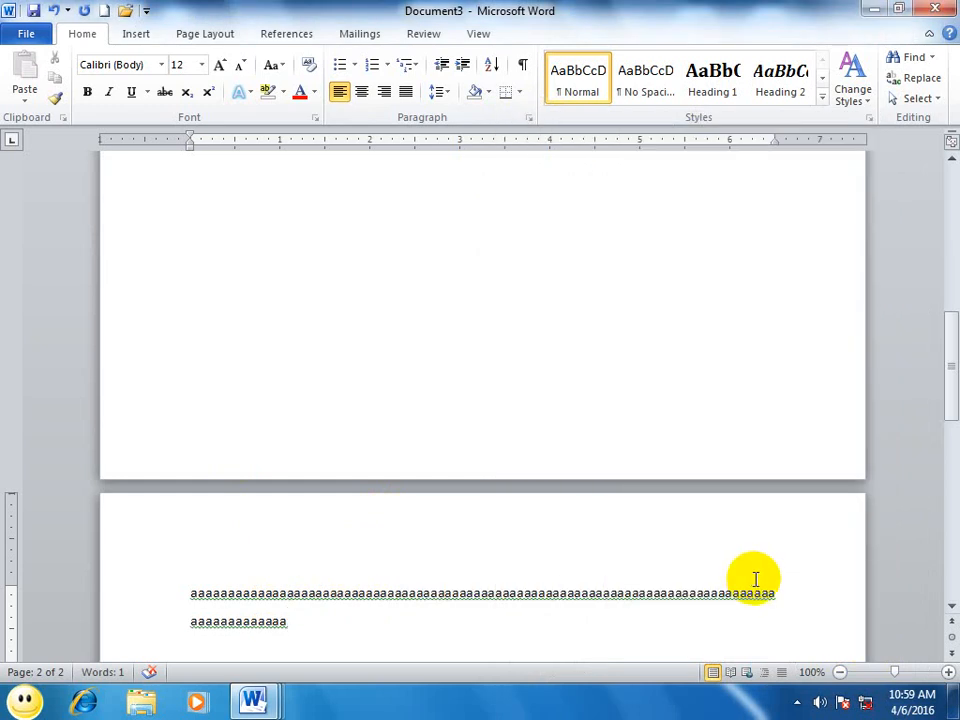
- Check the line and page break options of the paragraph of "a" characters
click(528, 119)
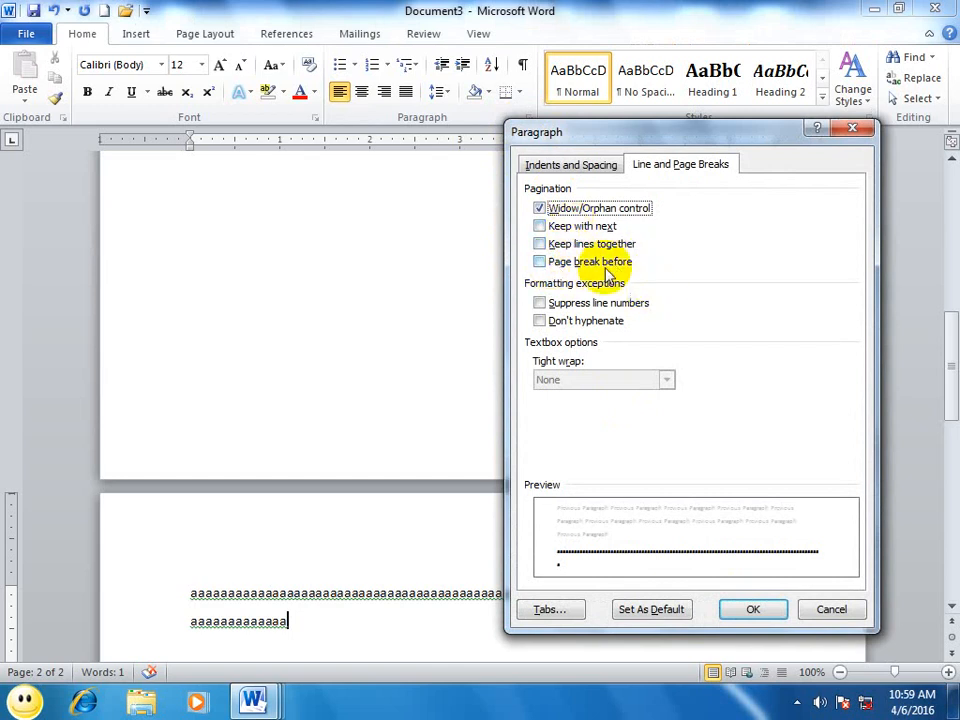
click(831, 609)
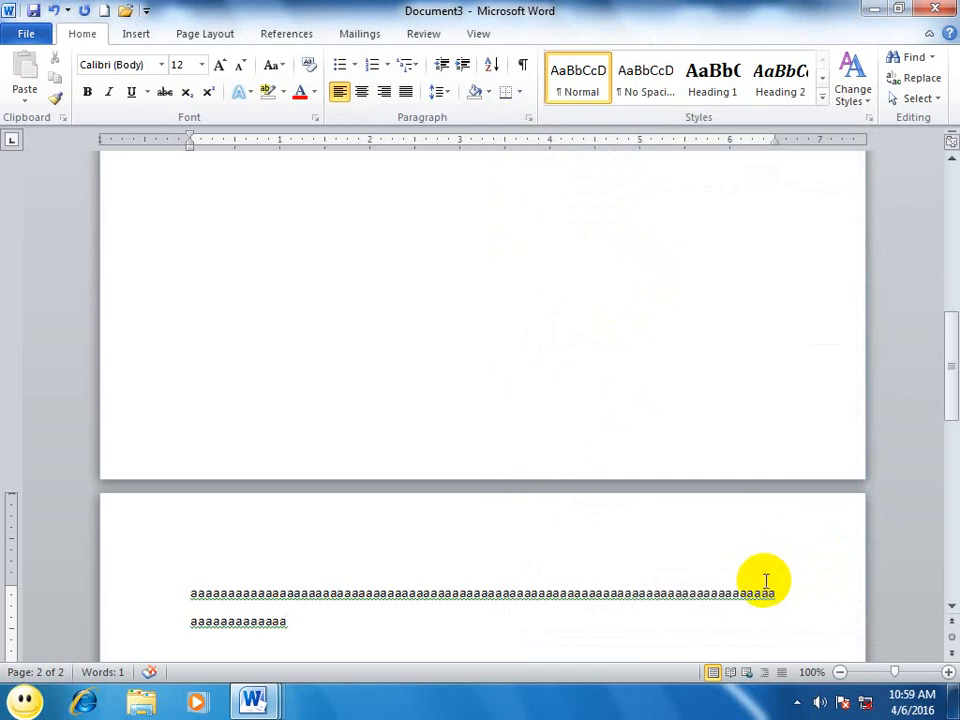
- Create a new blank document and enter three short paragraphs of filler text, such as "Fsdfsdf" and "Sfsdfsdf"
key(ctrl+n)
text(fsdf)
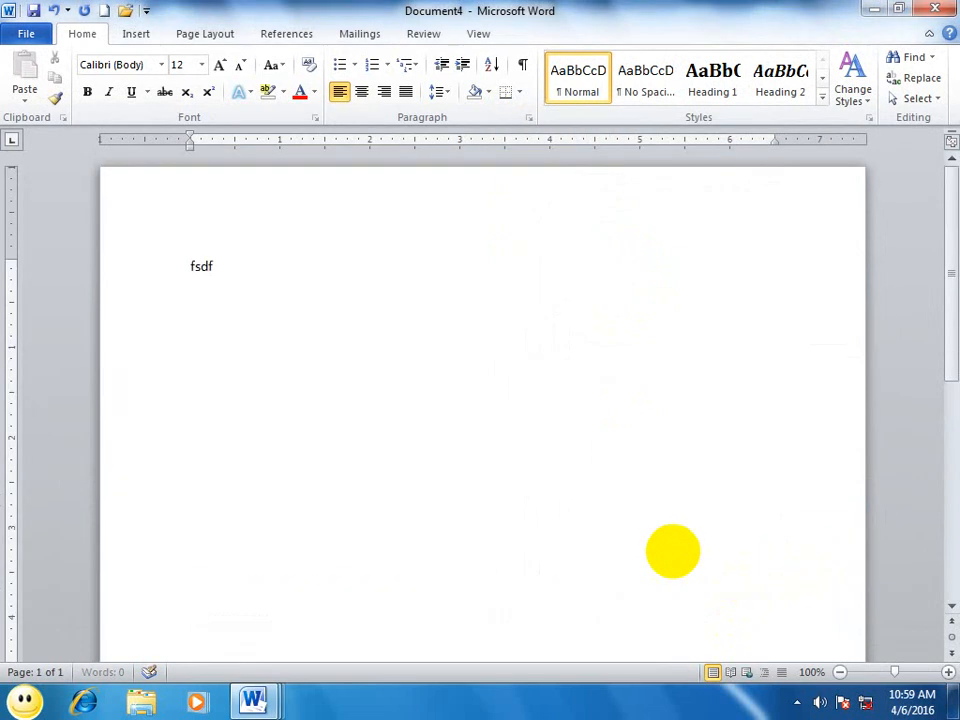
text(sdfsdfsdfsdf)
key(Return)
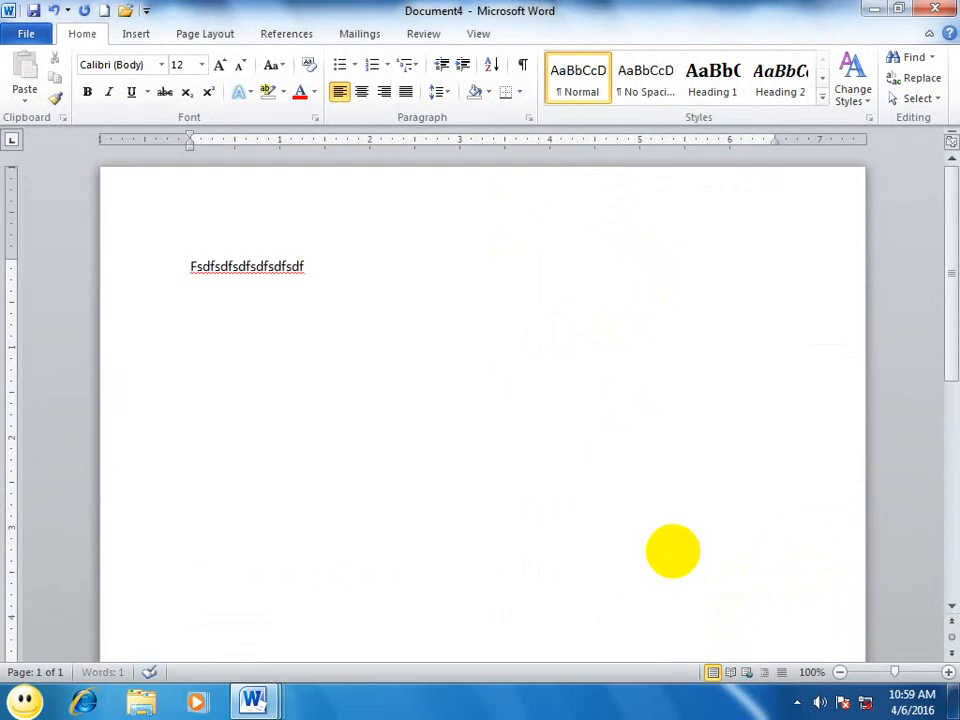
text(fsdfsdf sfsdfsdf)
key(Return)
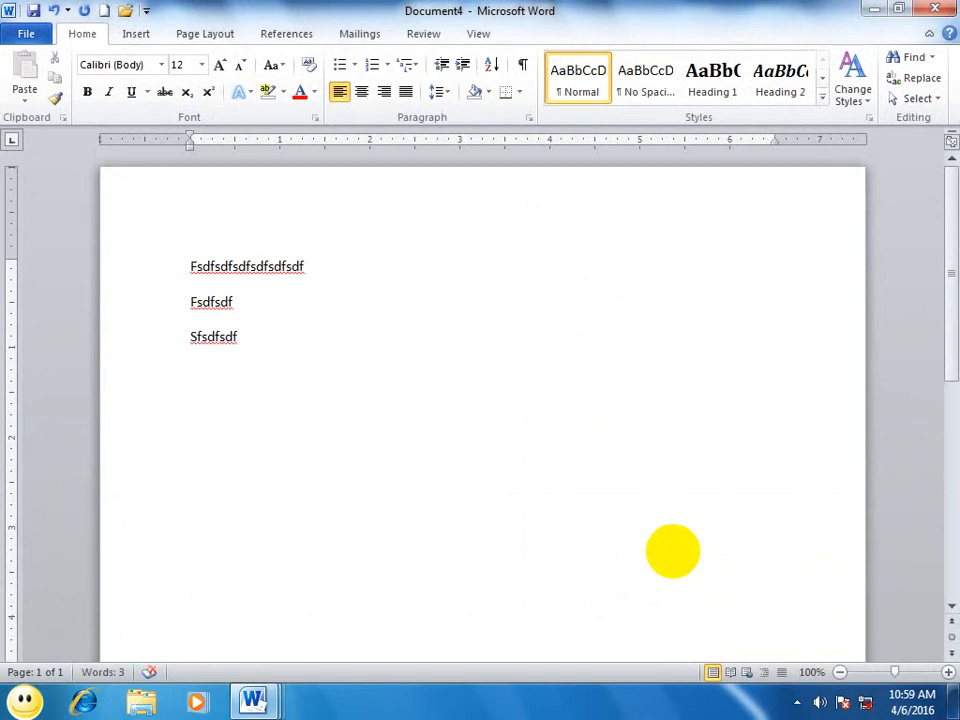
key(Return)
- Create another blank document and turn on Page break before for its first paragraph
key(ctrl+n)
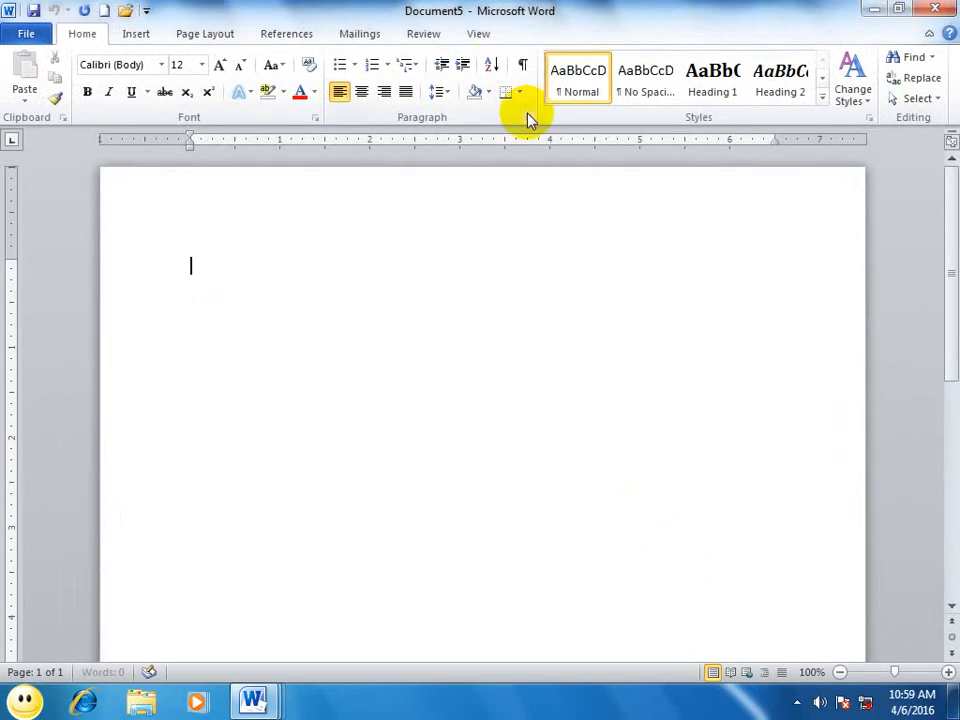
click(528, 117)
click(561, 262)
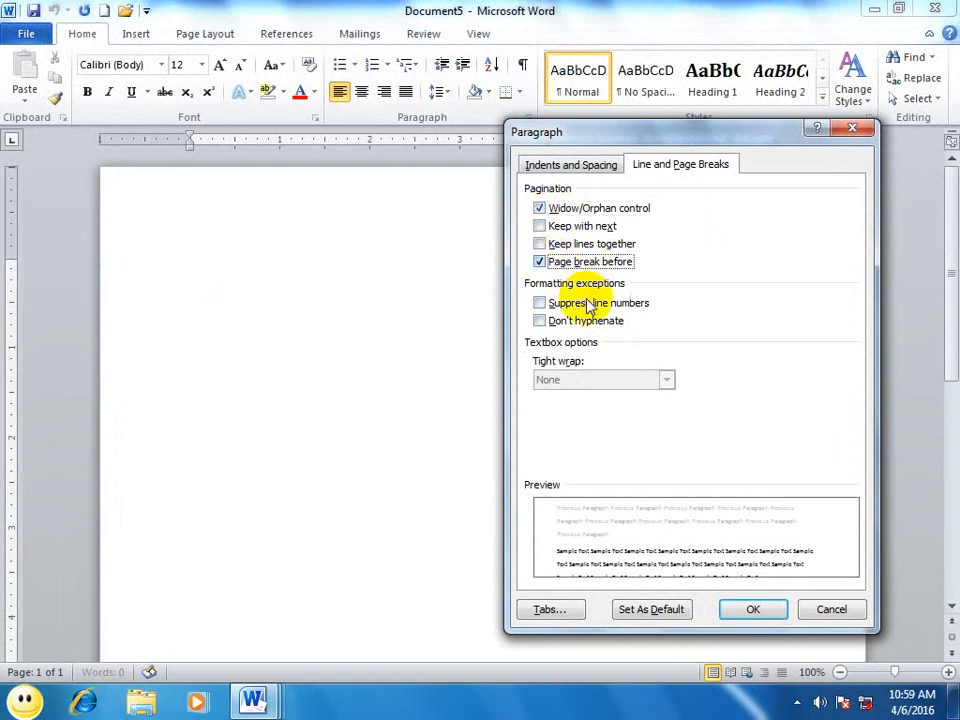
click(745, 608)
- Enter three filler paragraphs, "Fdsfsdfsd", "Sdfsdfsdf" and "Sdfsdfsdf", each ended with a paragraph break
text(fdsfdsfd)
key(Return)
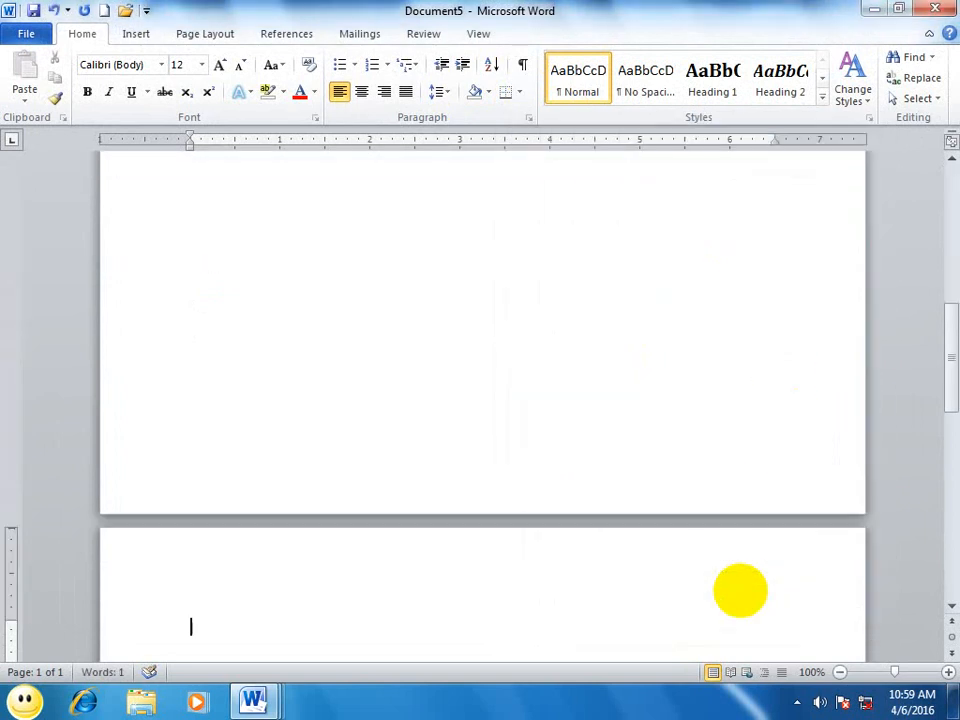
text(sdfsdfsdf)
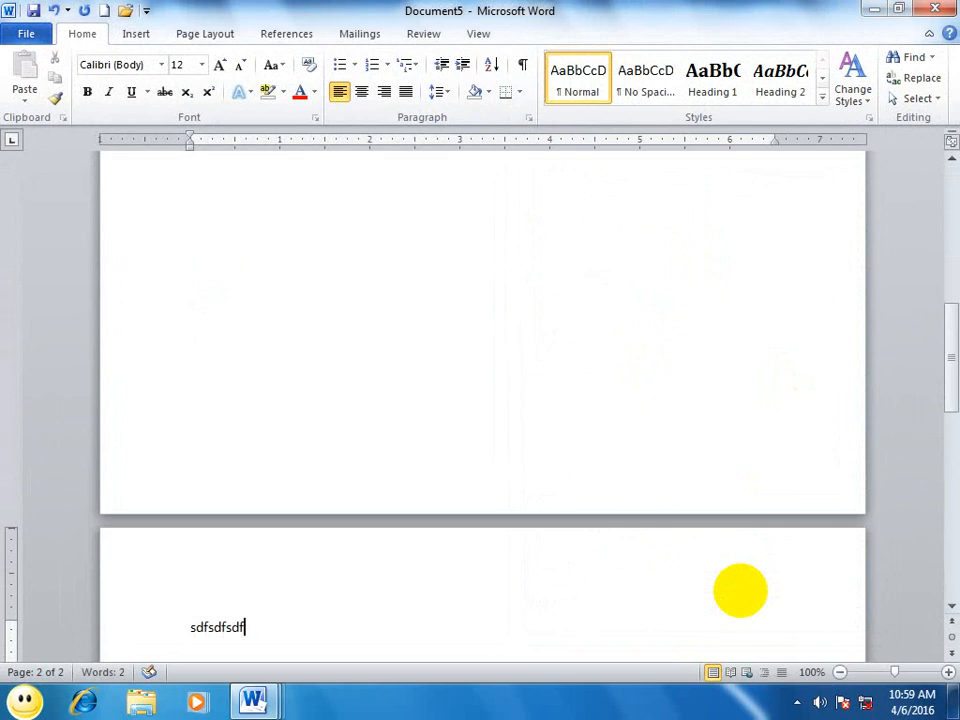
key(Return)
text(sdfsdfsdf)
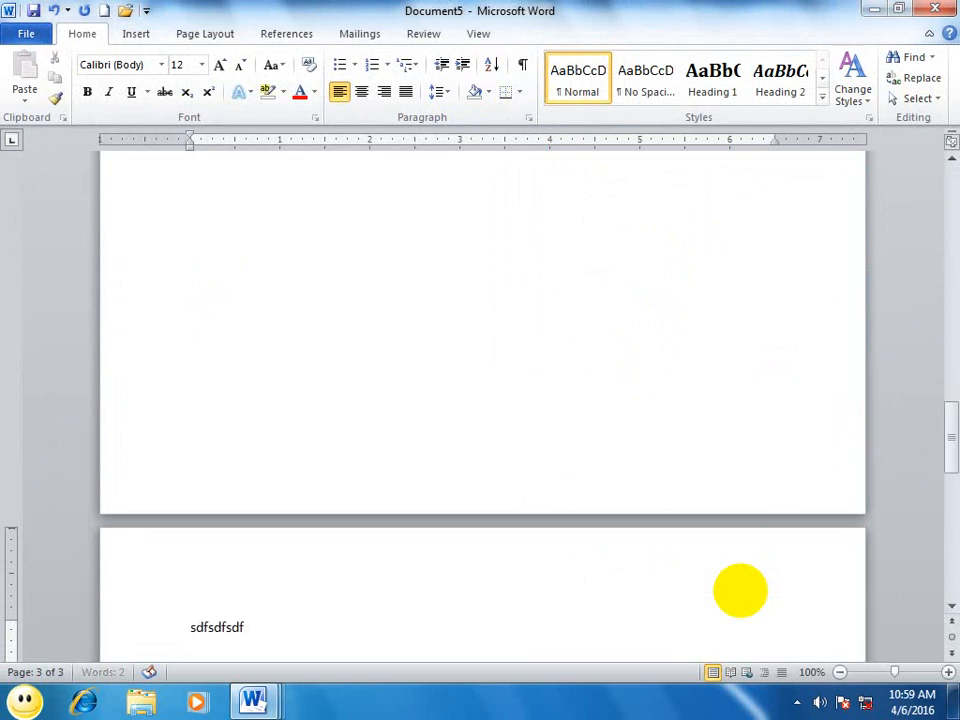
key(Return)
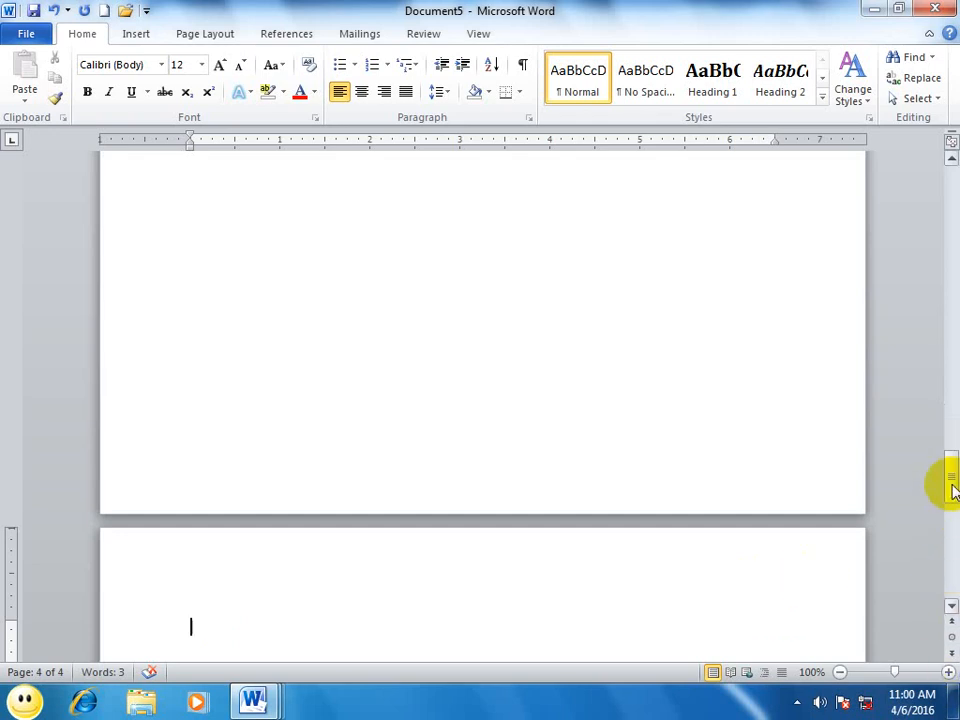
- For the "Sdfsdfsdf" paragraph on page 3, turn off Page break before and turn on Keep with next
drag(948, 489, 953, 403)
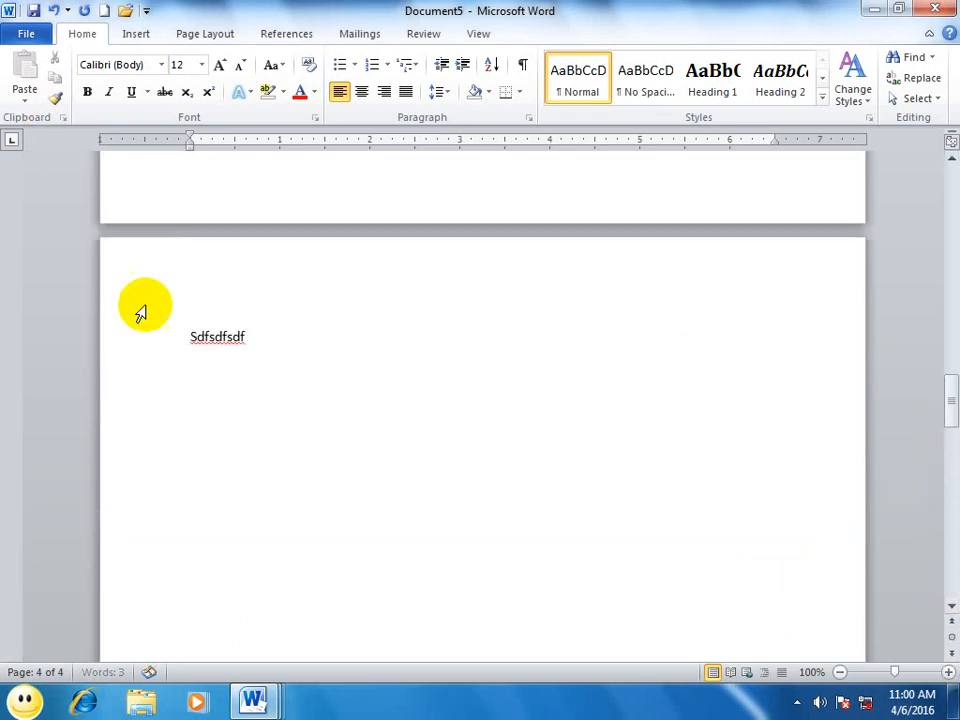
click(197, 338)
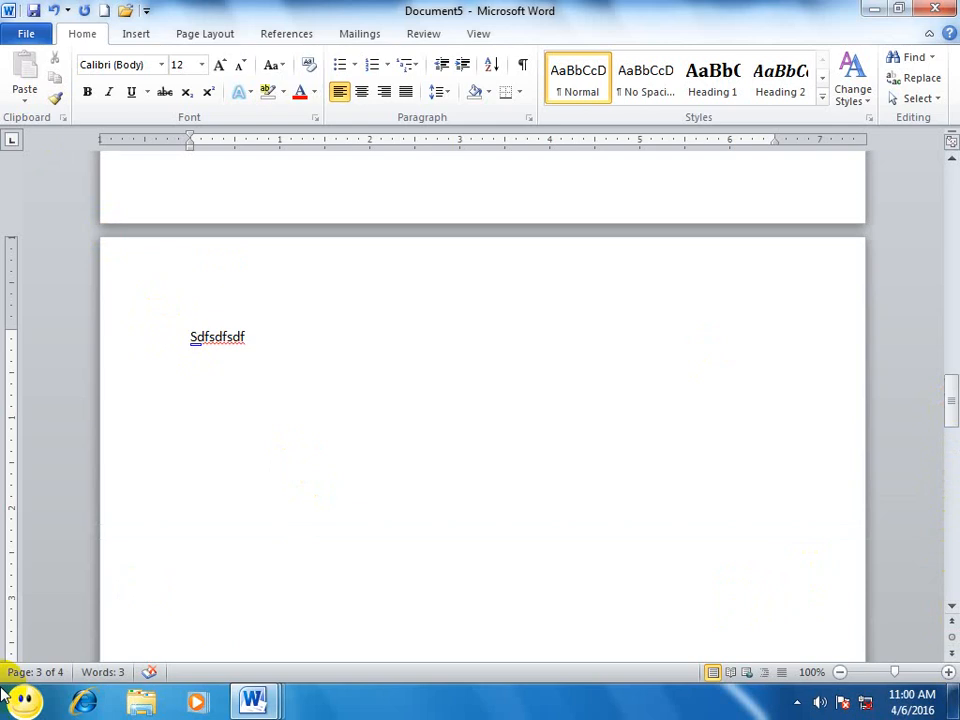
click(528, 118)
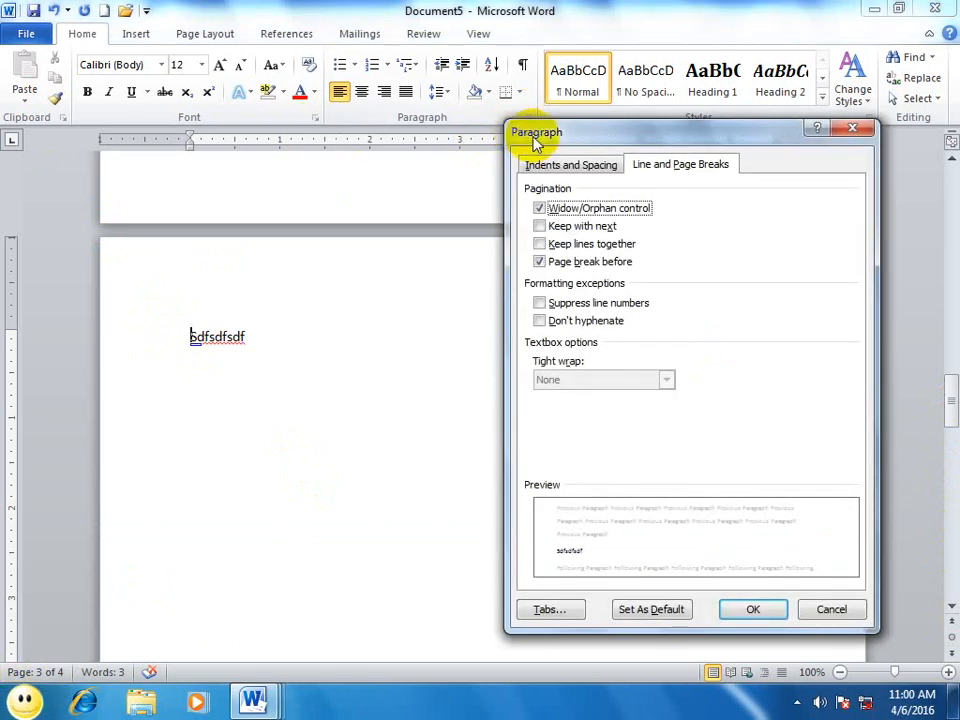
click(545, 261)
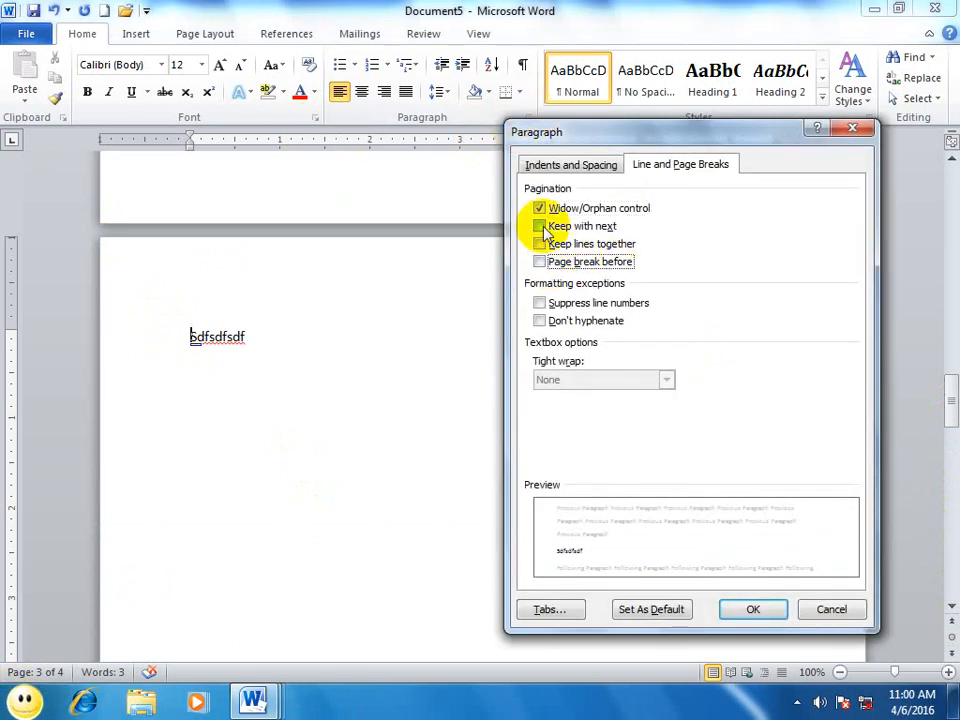
click(541, 227)
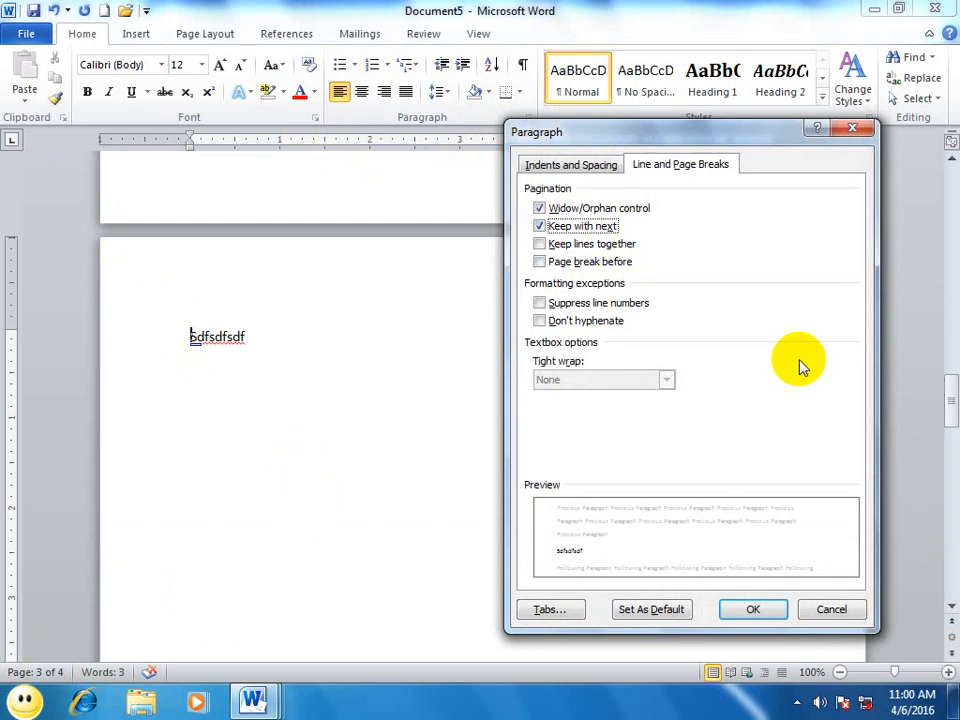
click(752, 609)
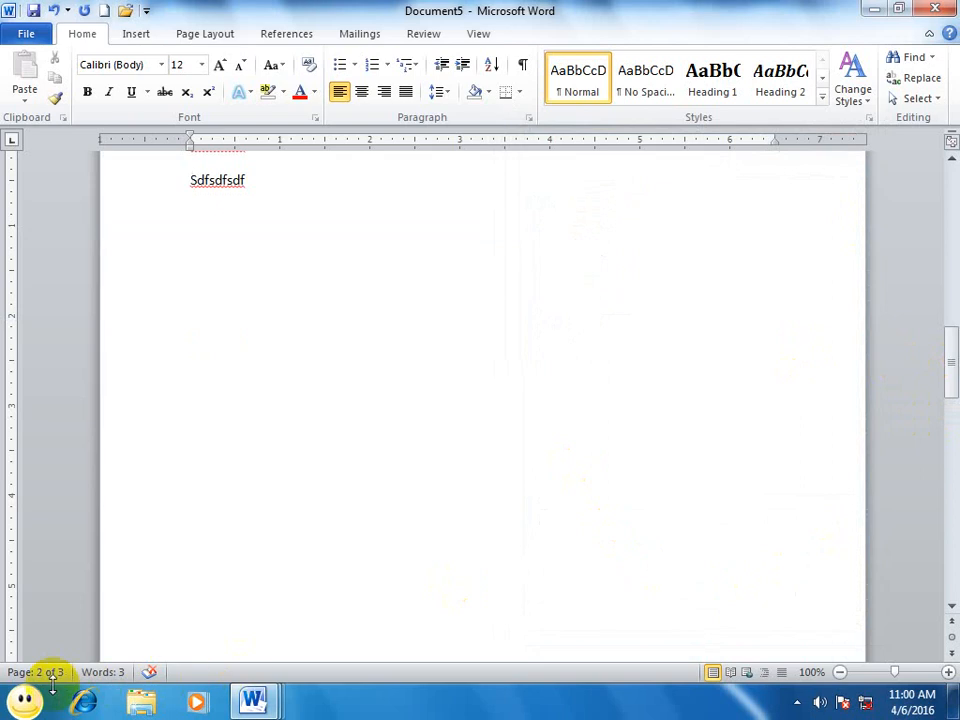
- Check the line and page break options of the second "Sdfsdfsdf" paragraph on page 2
drag(947, 377, 955, 355)
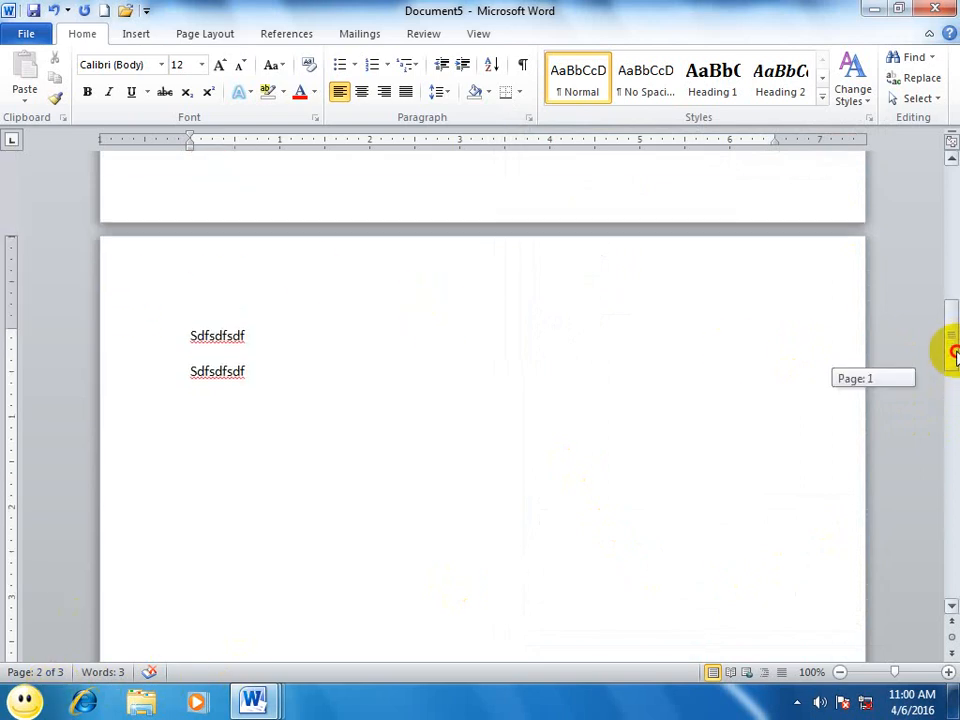
click(195, 355)
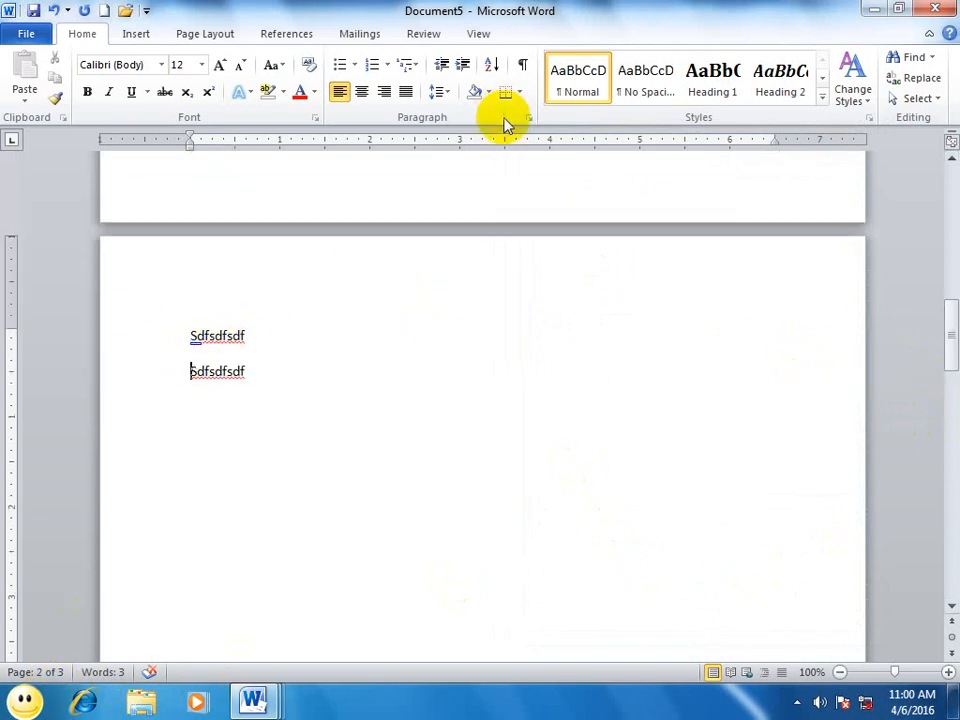
click(528, 118)
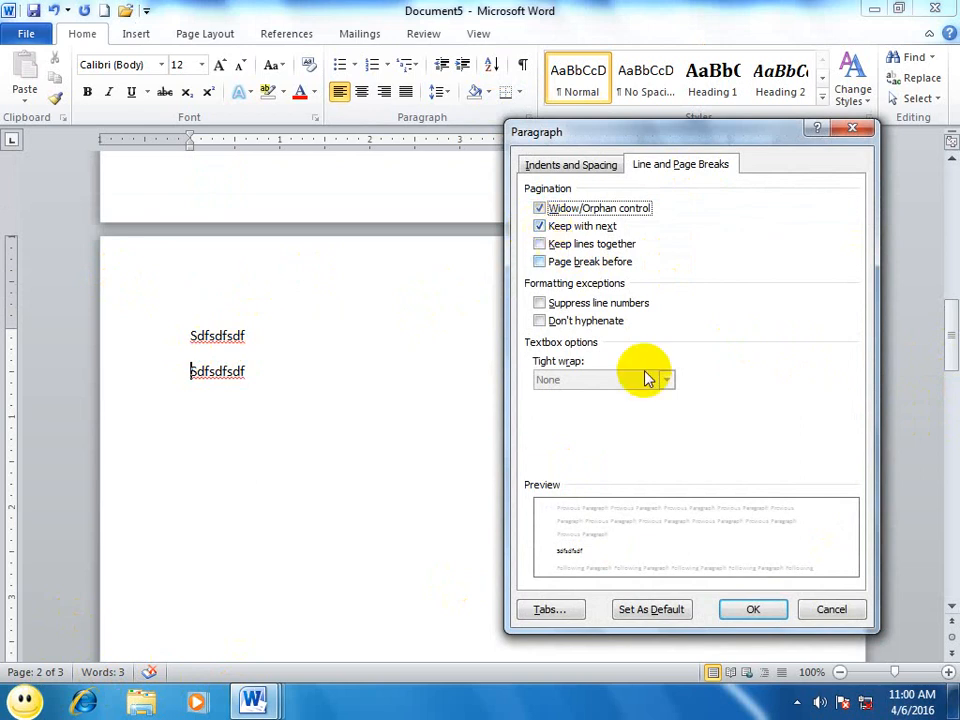
click(832, 609)
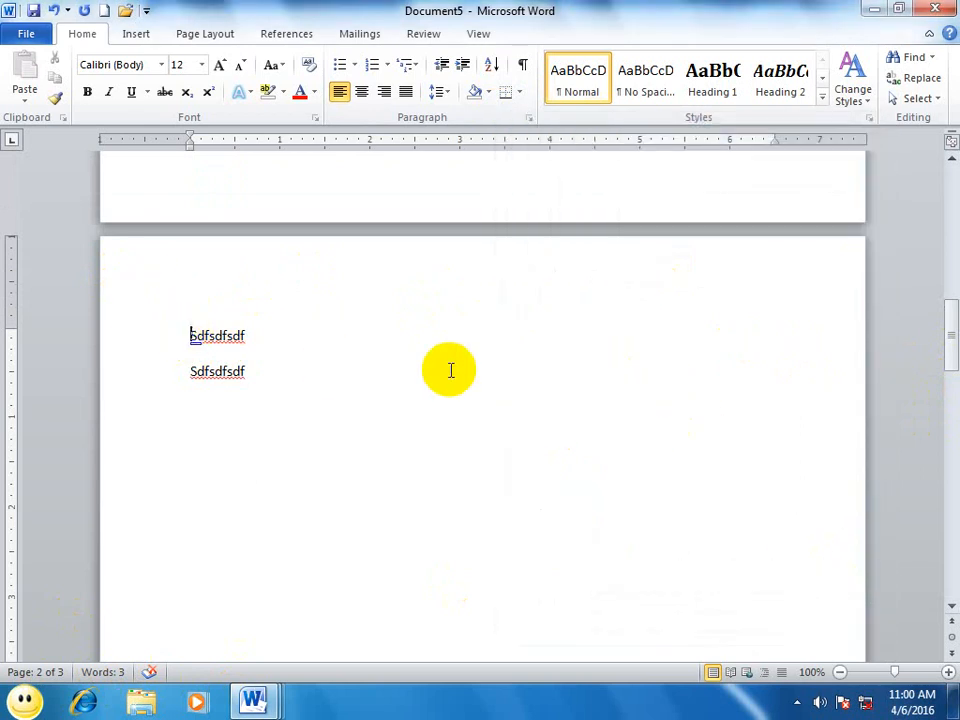
- For the first "Sdfsdfsdf" paragraph on page 2, turn off Page break before and turn on Keep with next
click(528, 118)
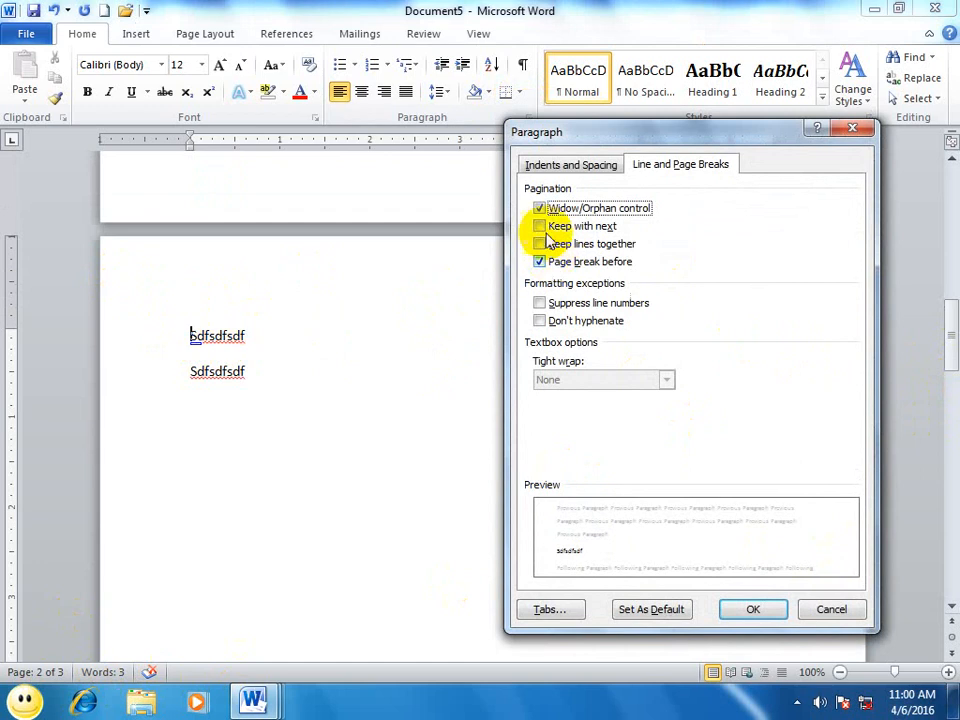
click(540, 261)
click(540, 226)
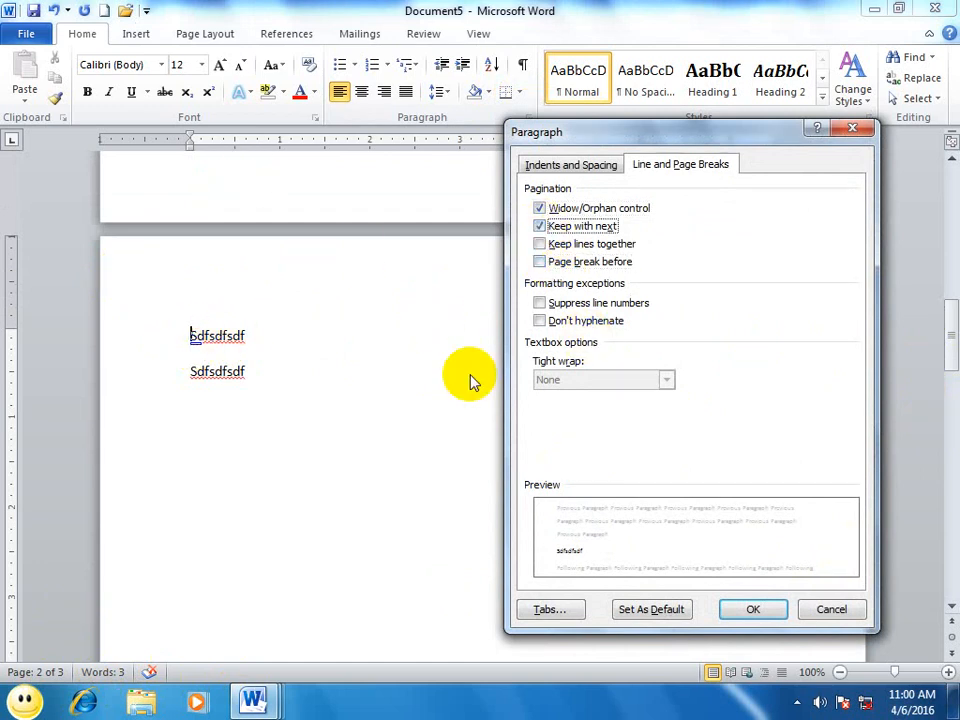
click(752, 608)
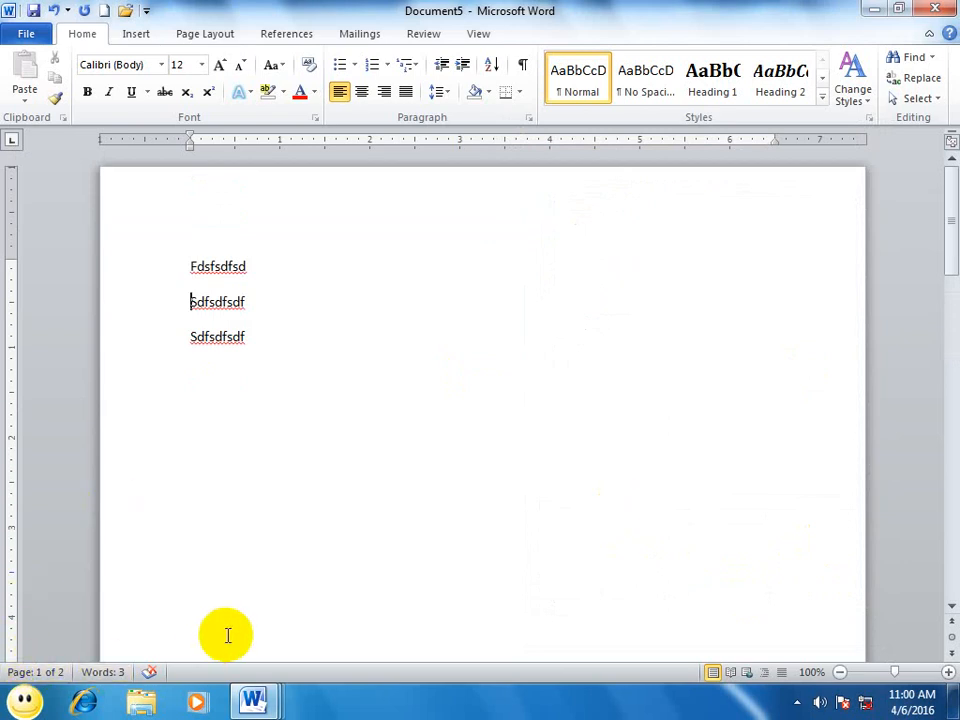
- Review the pagination and formatting exception options of the middle paragraph on the first page
click(530, 122)
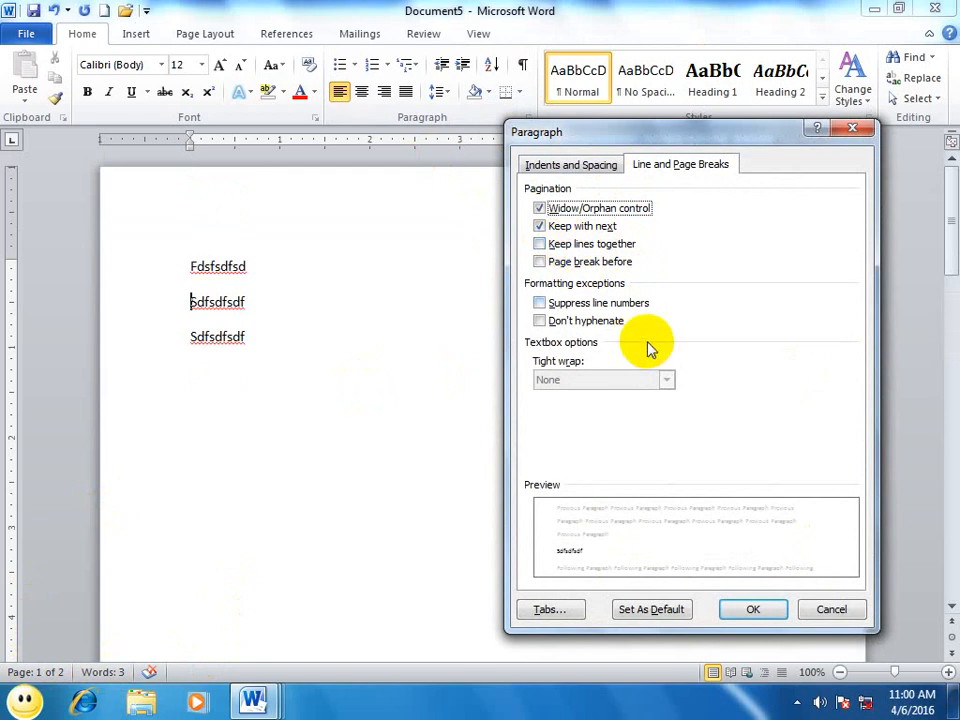
click(825, 610)
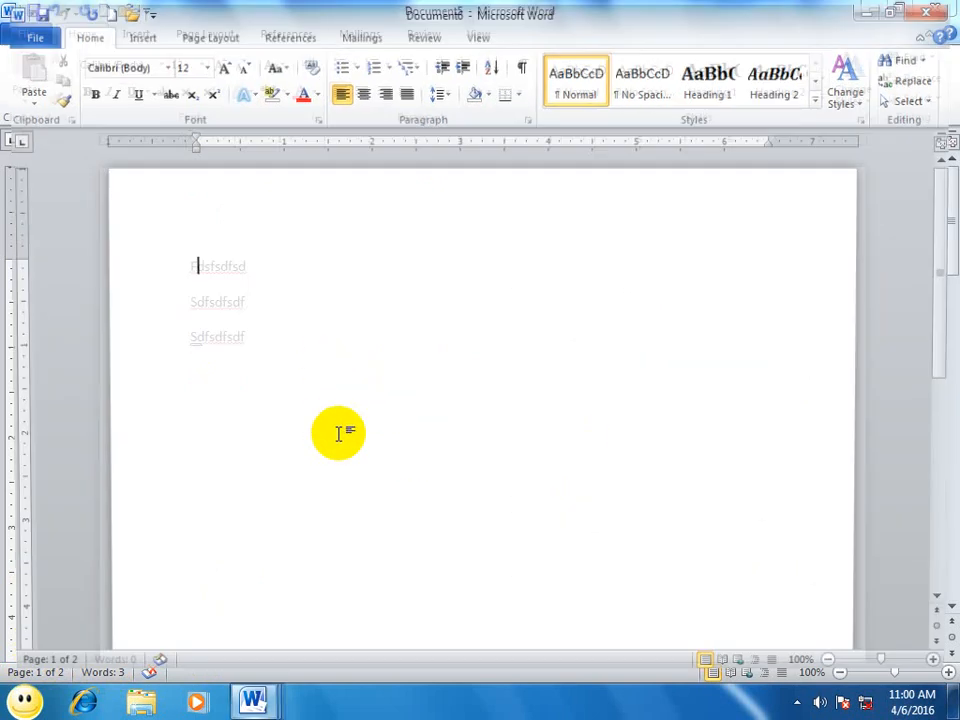
text(ddddd)
key(BackSpace)
key(BackSpace)
key(BackSpace)
key(BackSpace)
key(BackSpace)
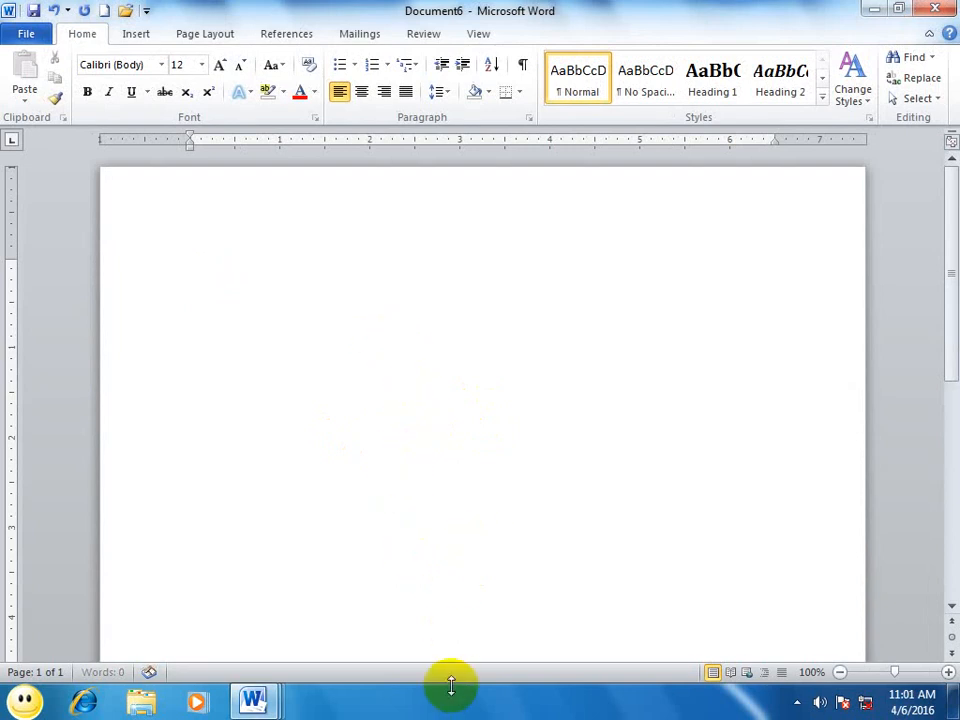
- Fill the first page of the new blank document with empty lines, ending on the page's last line
scroll(452, 690, down, 3)
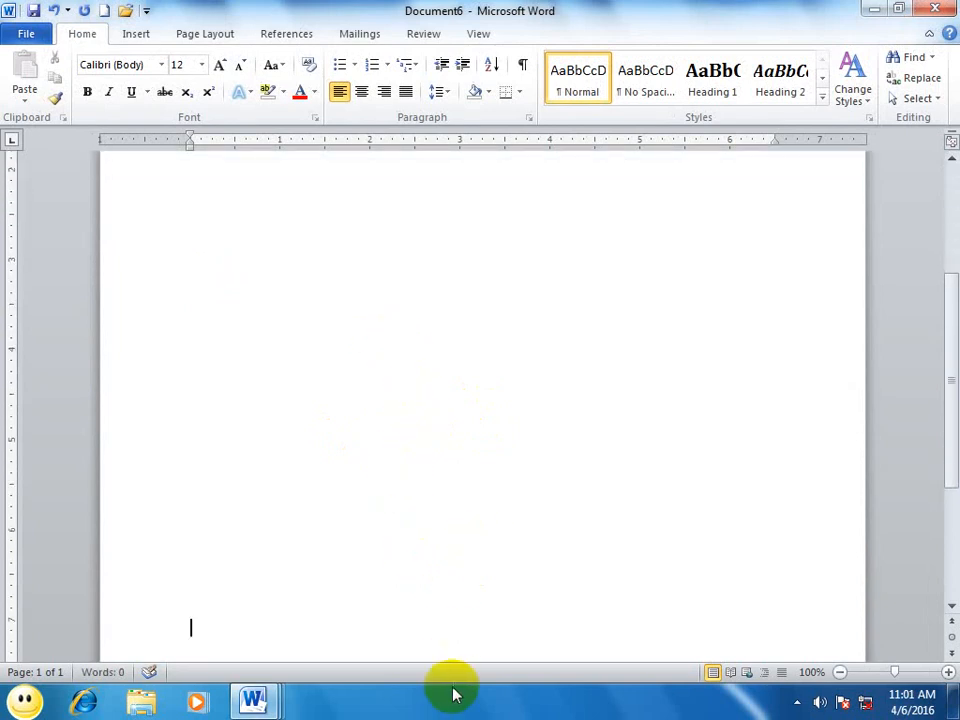
key(Return)
key(BackSpace)
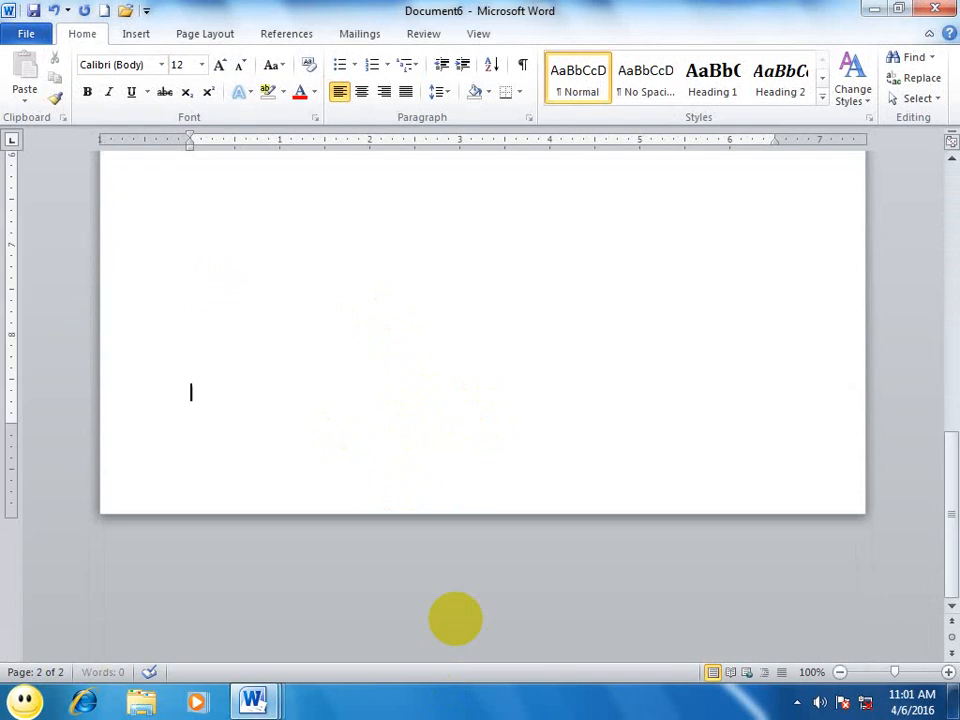
- Enter a run of "f" characters on the page's last line, long enough to wrap onto a second line
text(fffffffffffffffffffffffffffffffff)
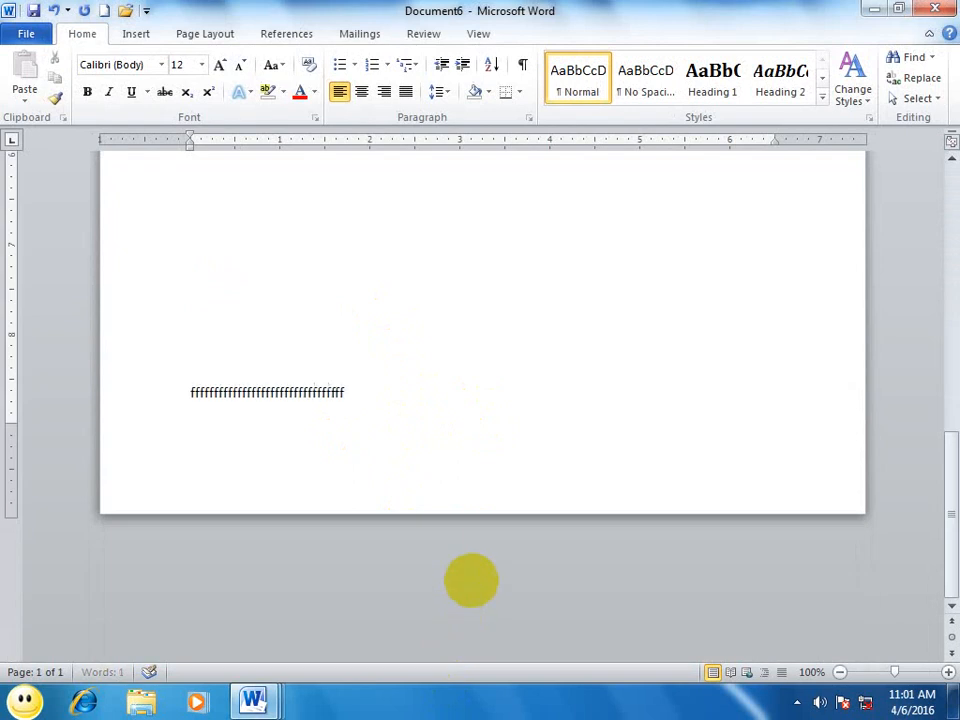
text(fffffffffffffffffffffffffffffffffffffffffffffffffffffffffff)
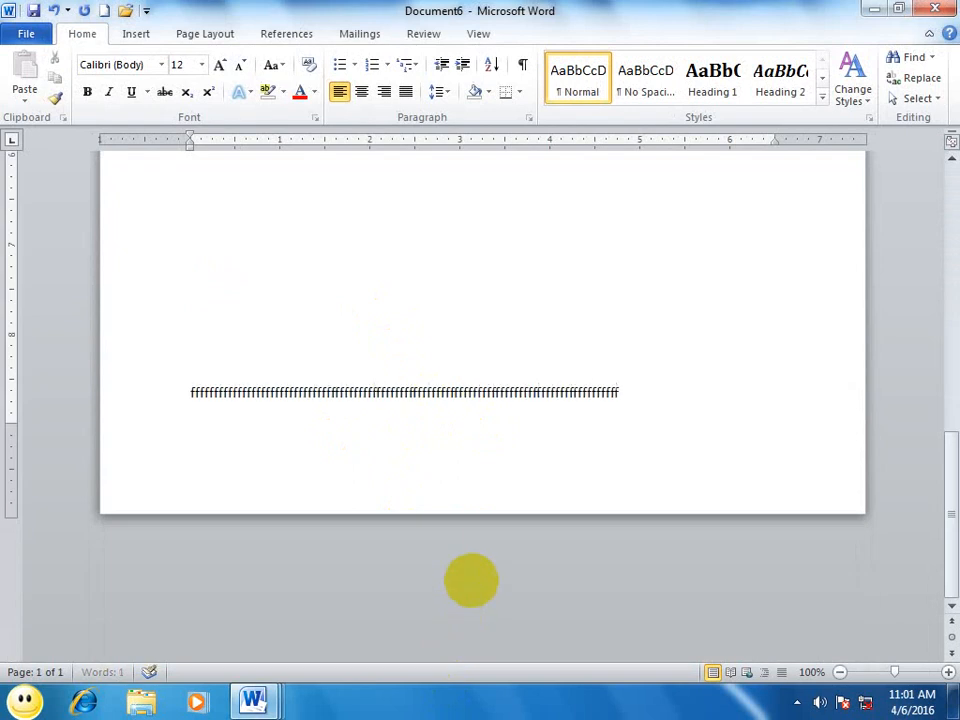
text(fffffffffffffffffff)
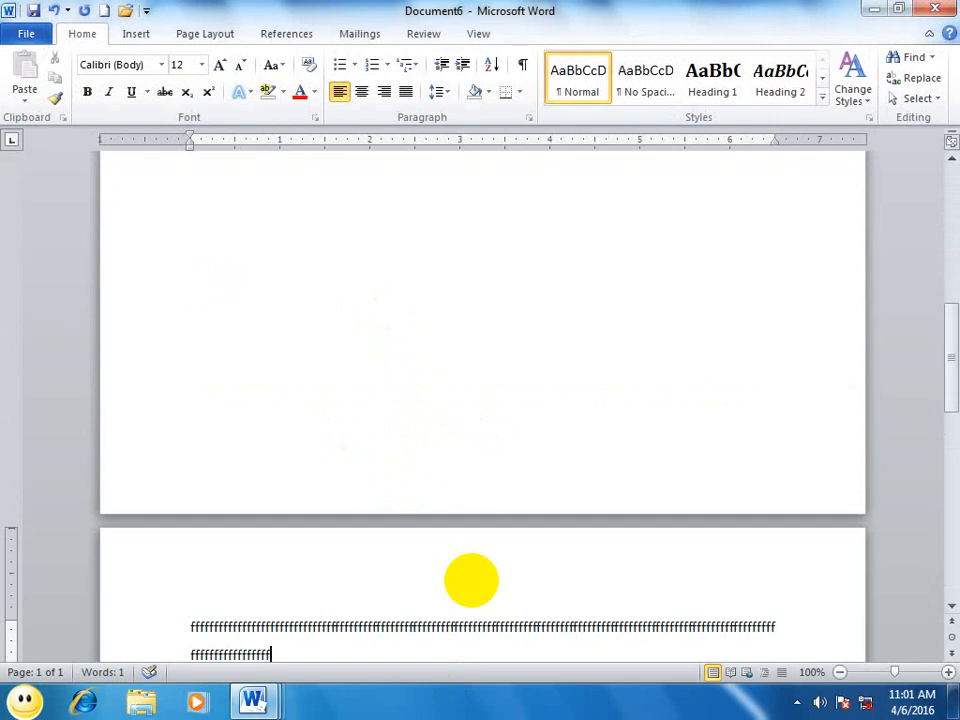
- Turn off Widow/Orphan control for the paragraph of "f" characters and extend its second line with more "f" characters
click(528, 117)
click(540, 208)
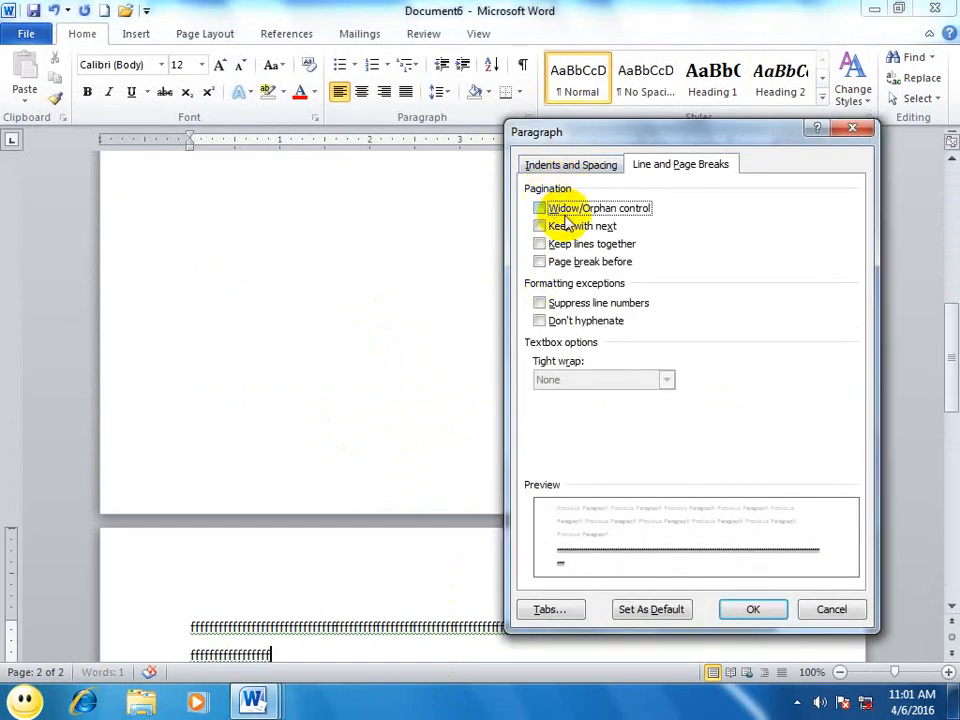
click(750, 607)
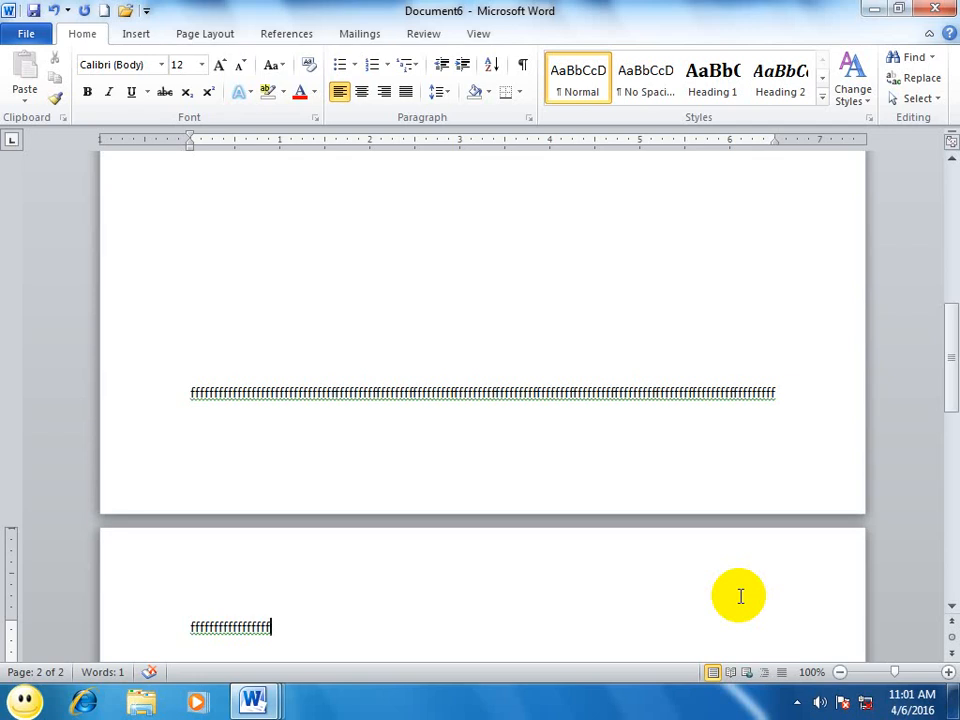
text(fffffffffffffffffff)
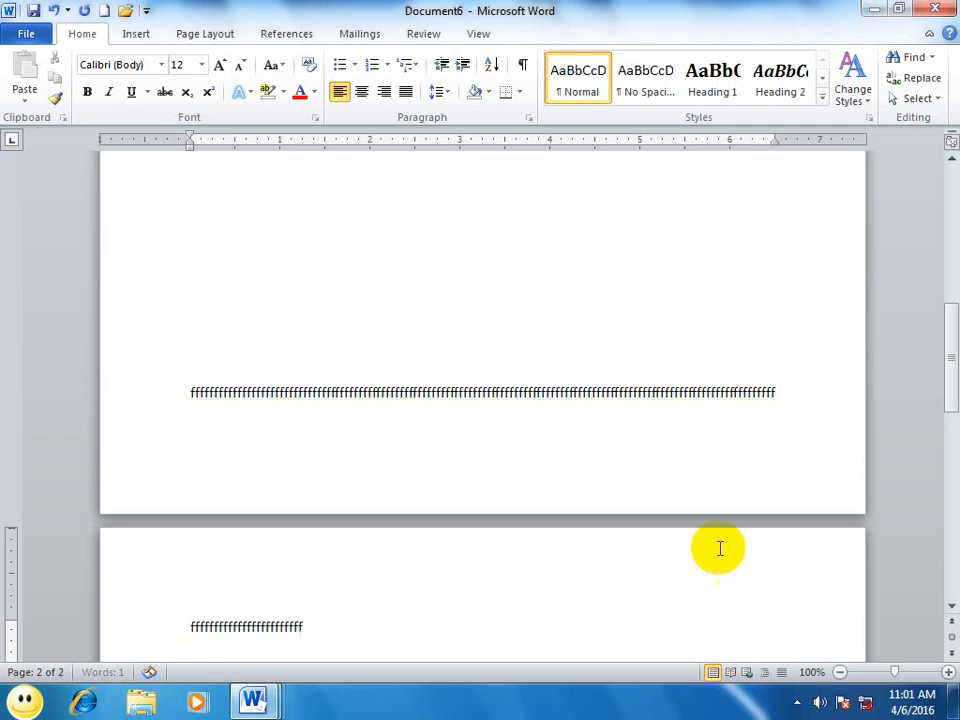
- Turn on Keep lines together for the paragraph of "f" characters that splits across the two pages
click(528, 117)
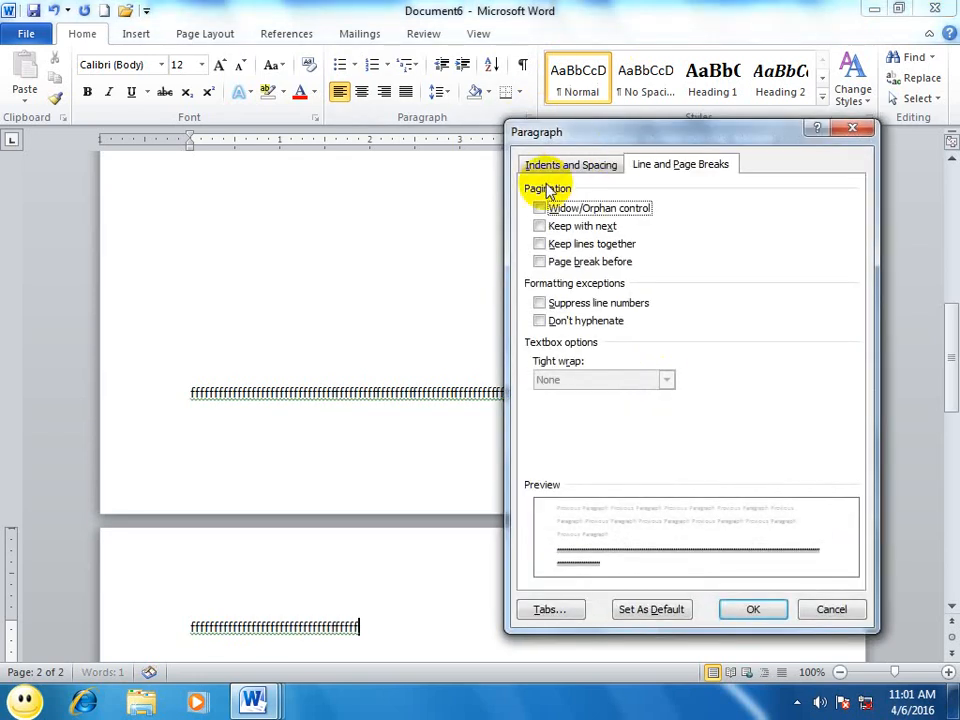
click(543, 244)
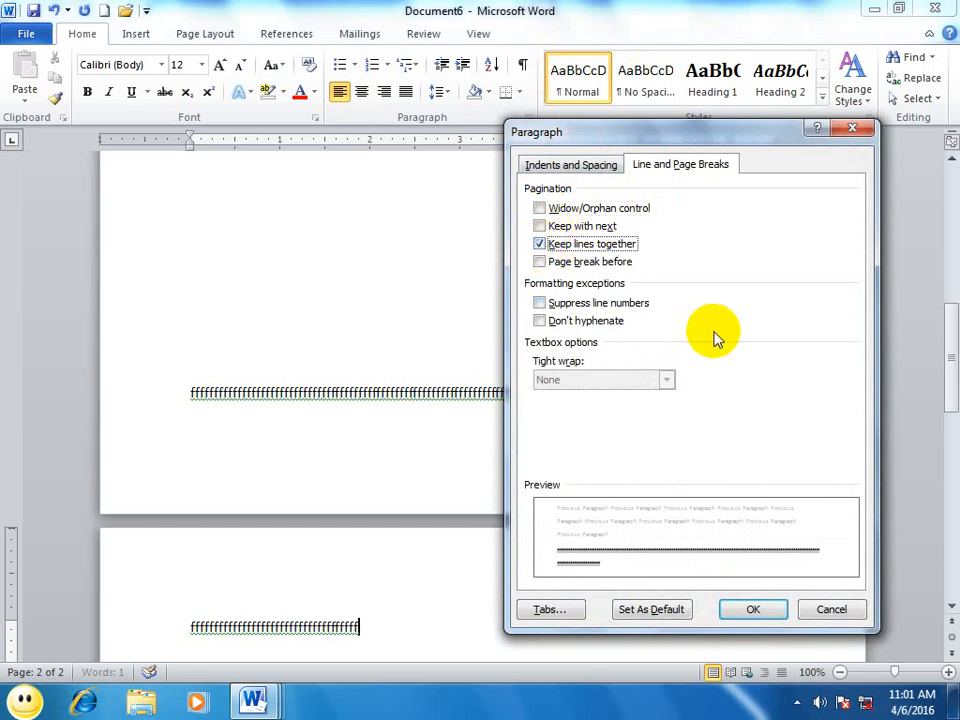
drag(574, 138, 476, 444)
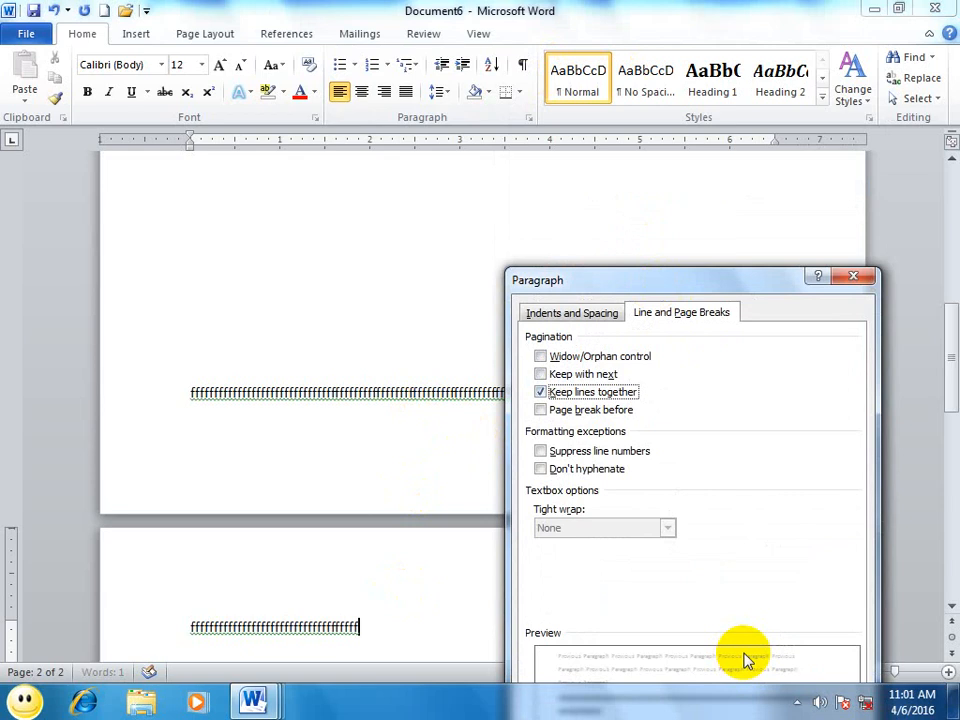
drag(748, 272, 729, 178)
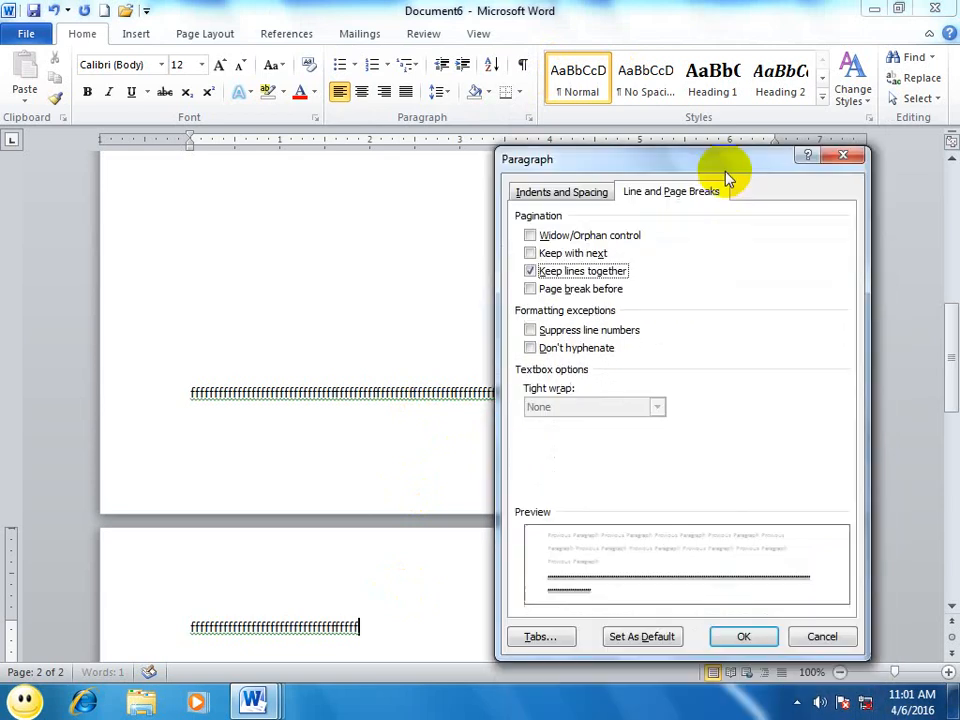
click(739, 636)
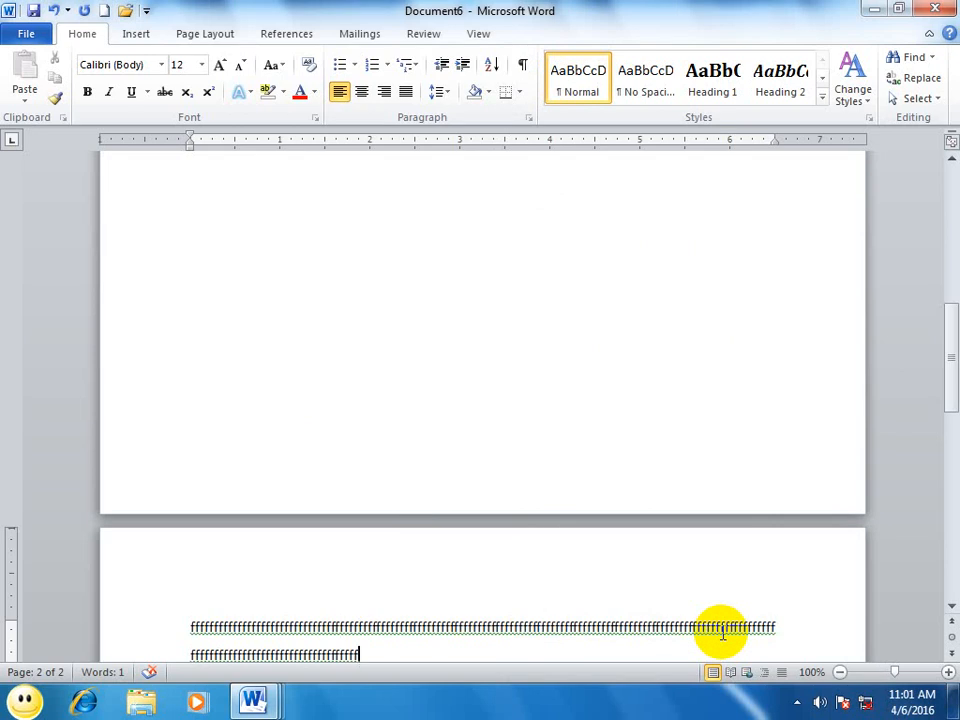
click(529, 117)
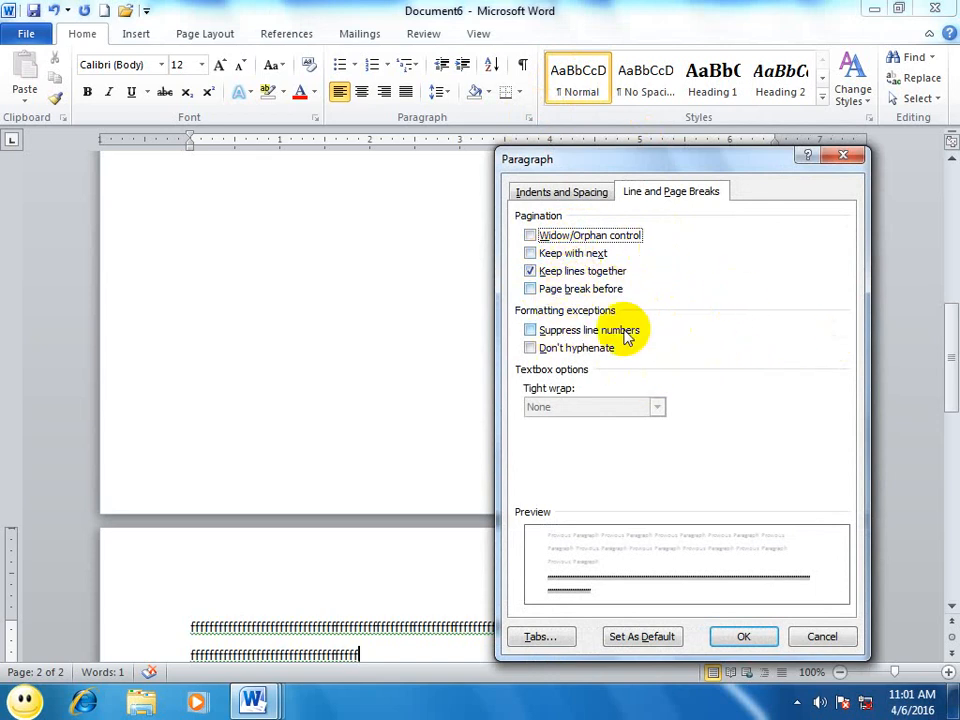
click(818, 634)
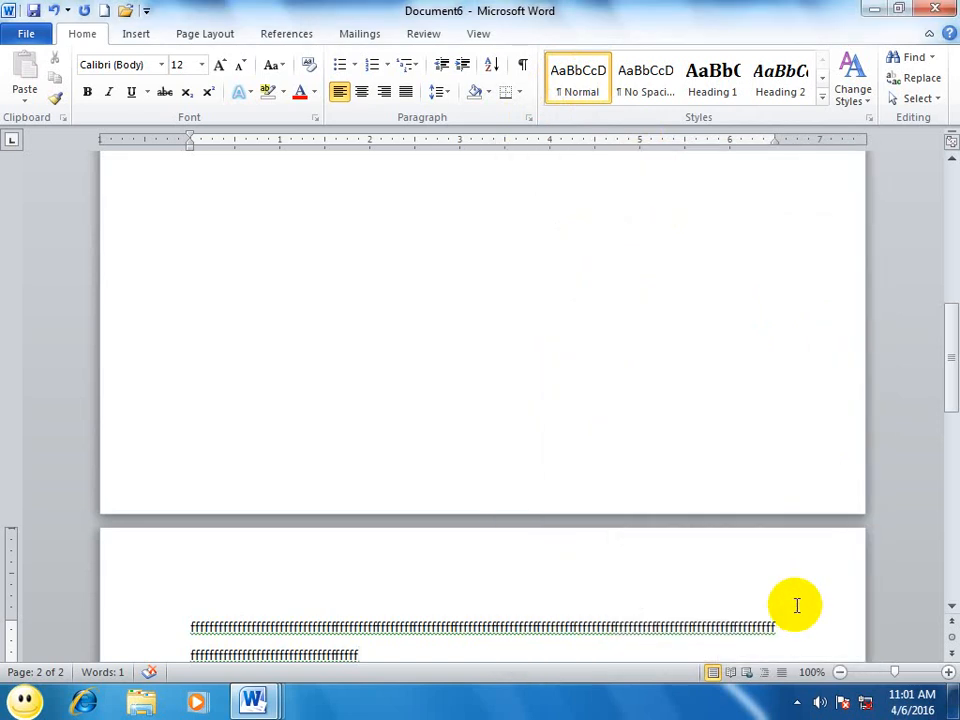
key(ctrl+n)
text(aaaaaa)
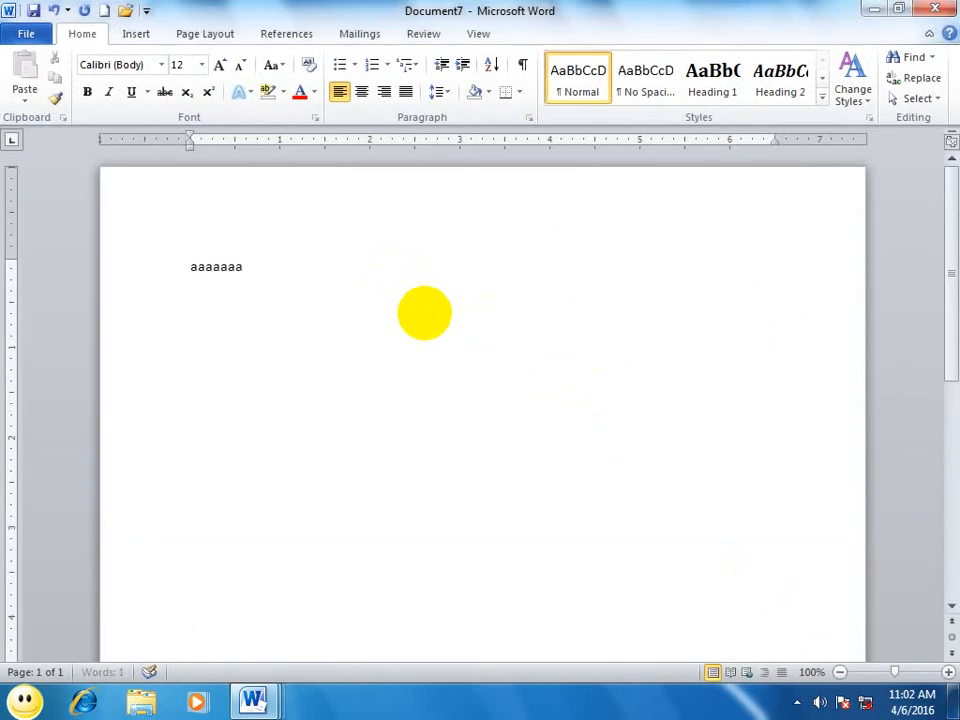
key(ctrl+z)
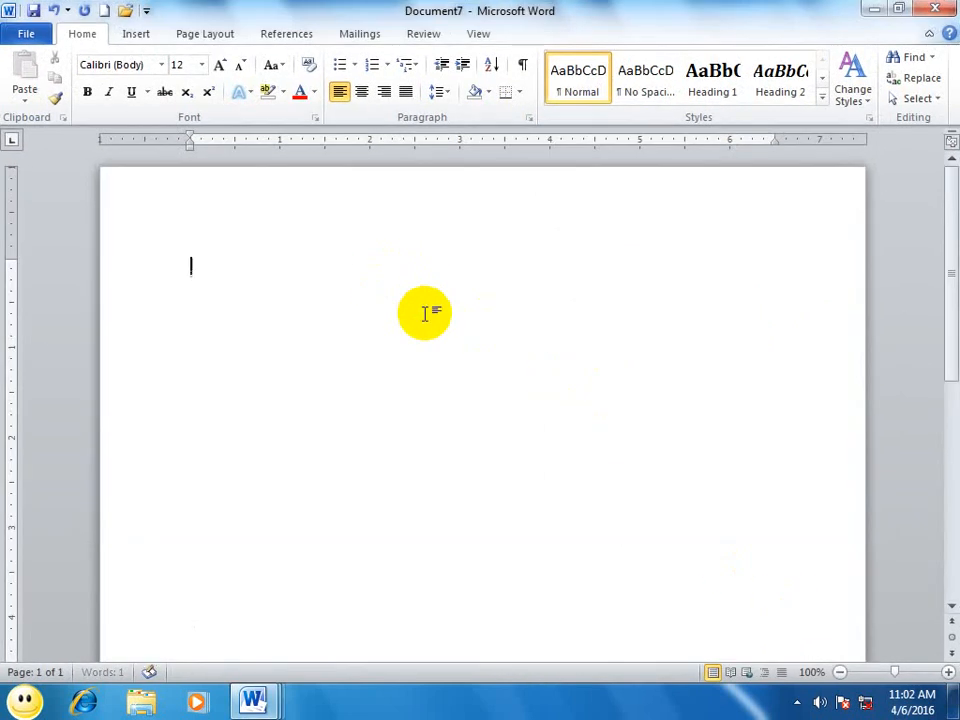
- Create a new blank document and fill it with sample paragraphs using =rand()
key(ctrl+n)
text(=rand)
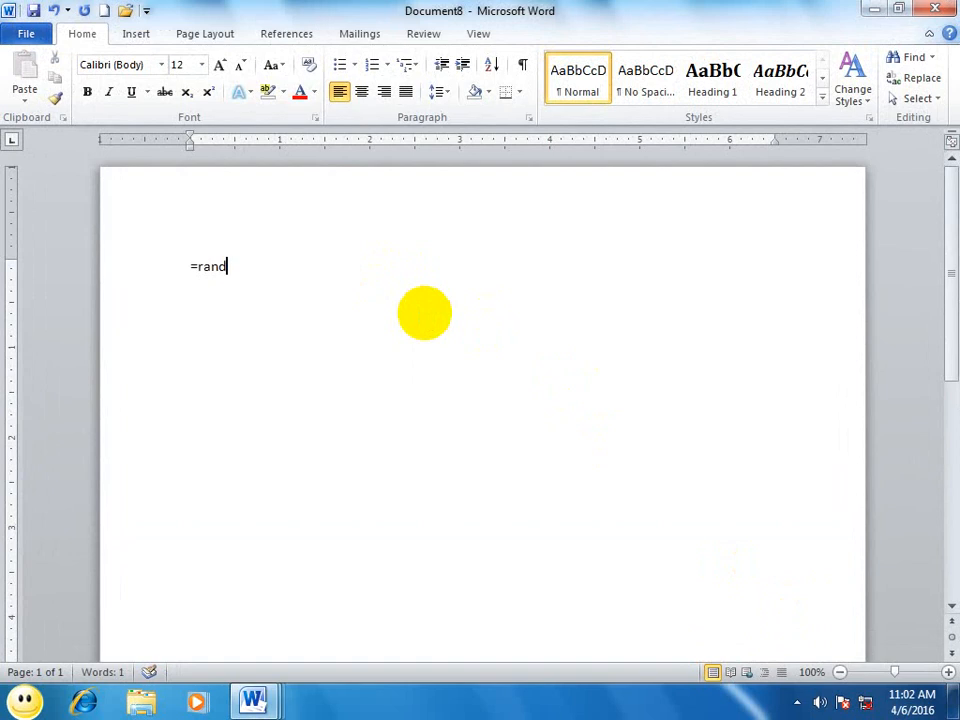
text(())
key(Return)
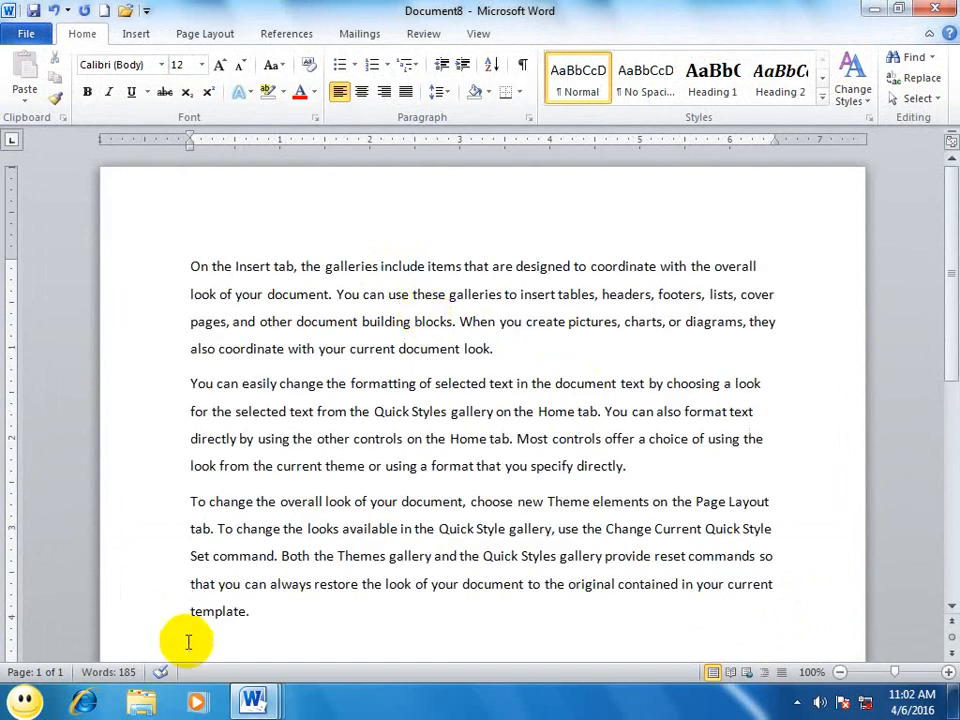
- Add line numbering to the whole document, starting at 1, counting by 1 and restarting on each page
triple_click(141, 242)
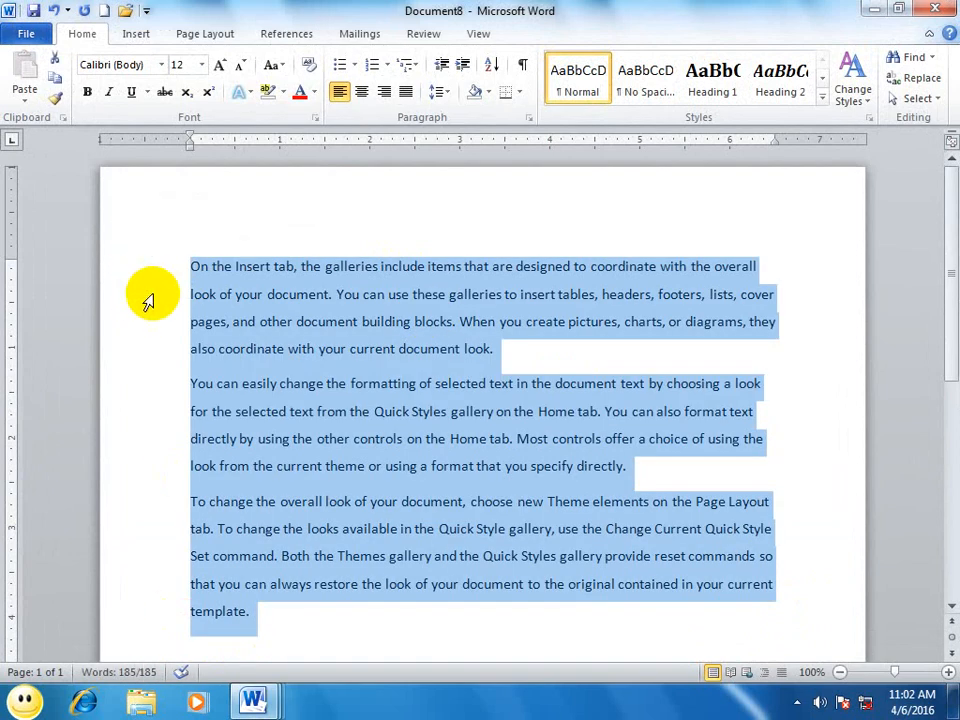
click(204, 36)
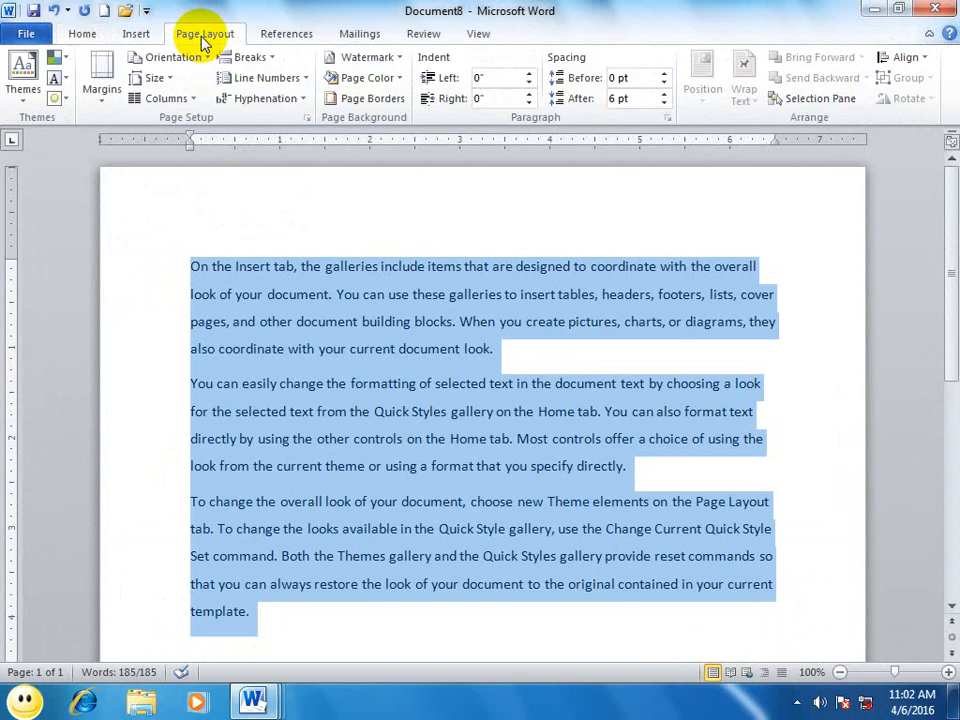
click(282, 80)
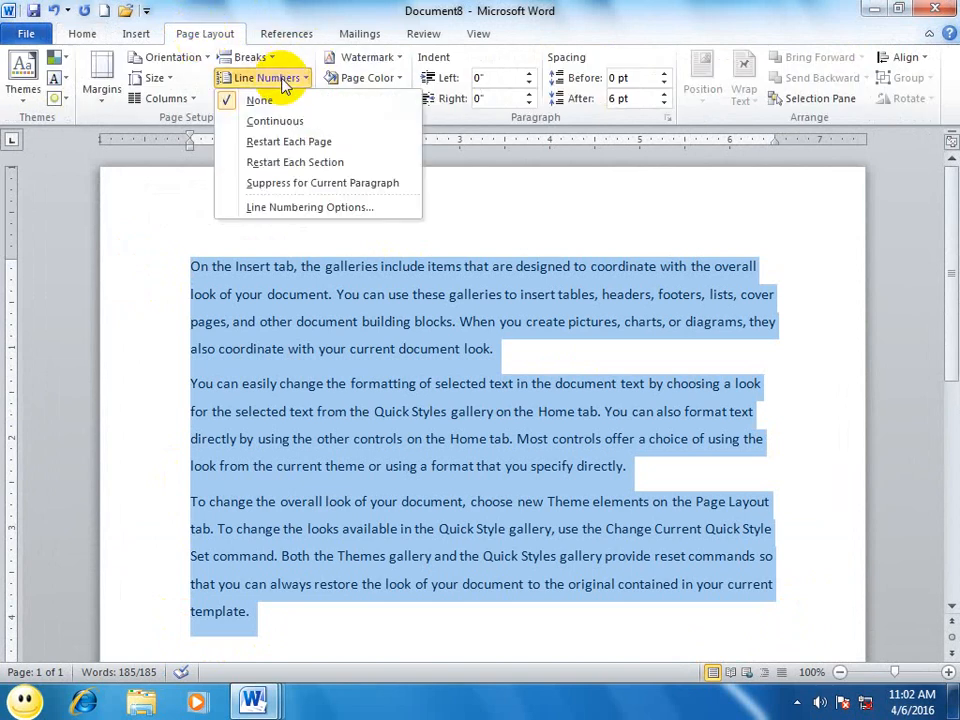
click(274, 207)
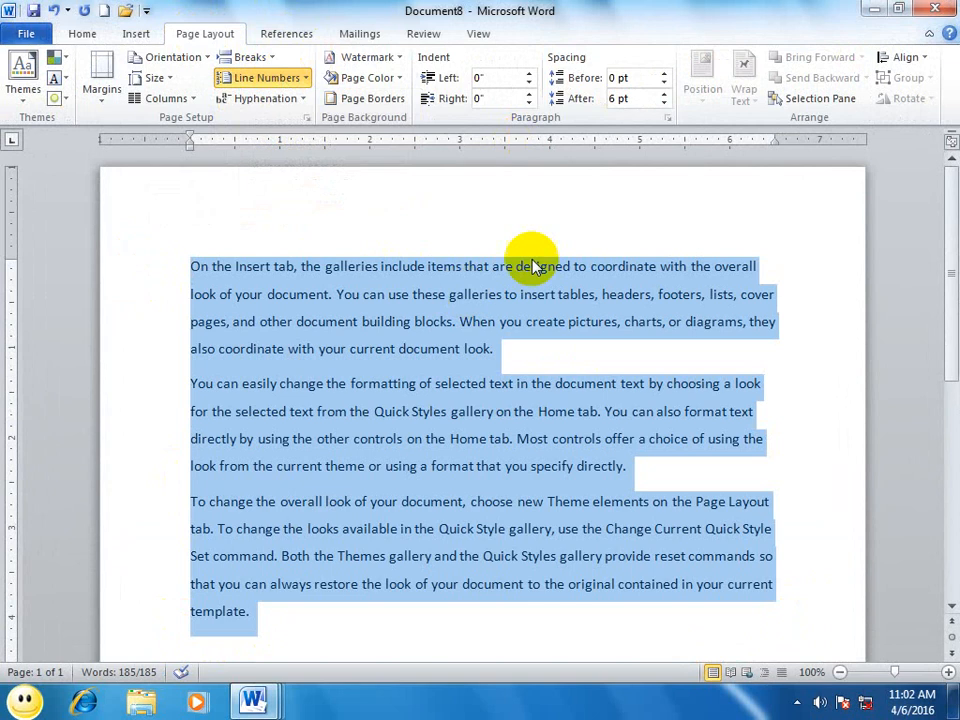
click(525, 530)
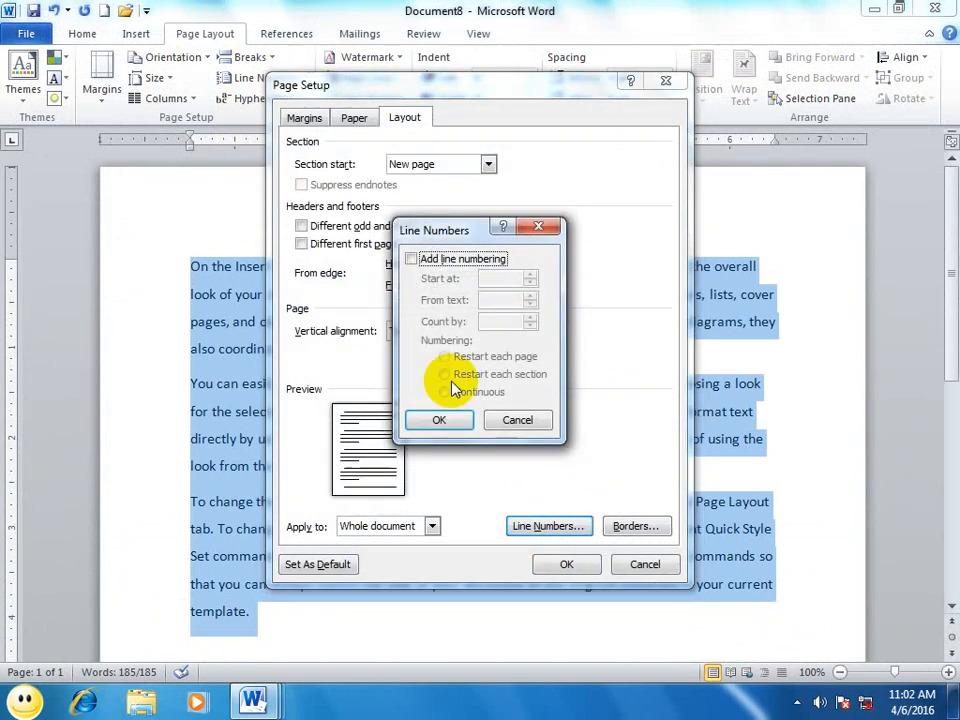
click(412, 259)
click(420, 420)
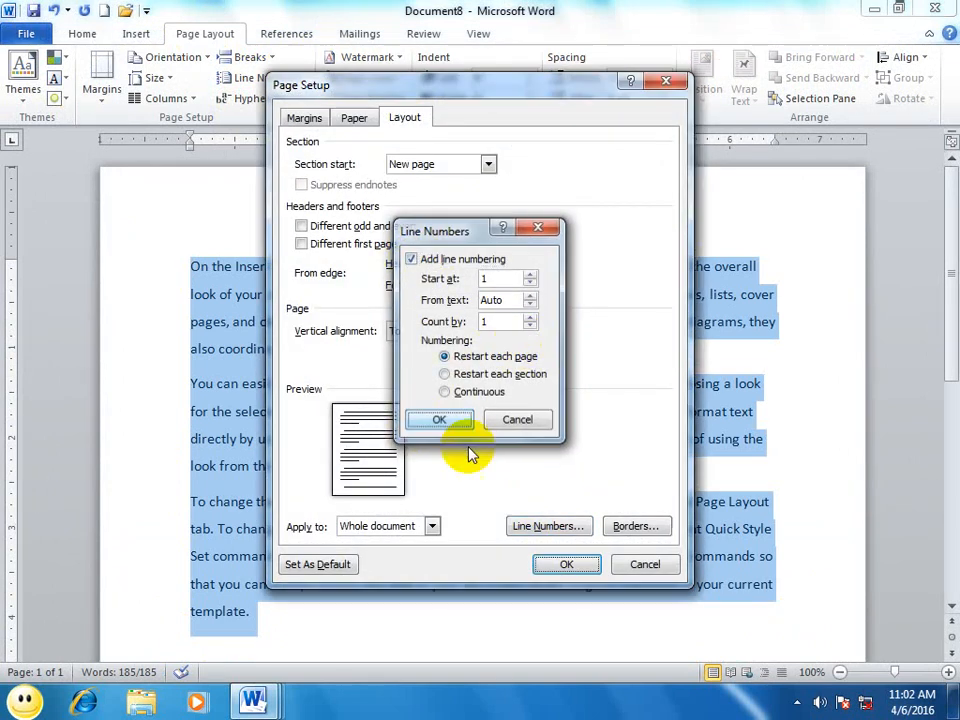
click(567, 567)
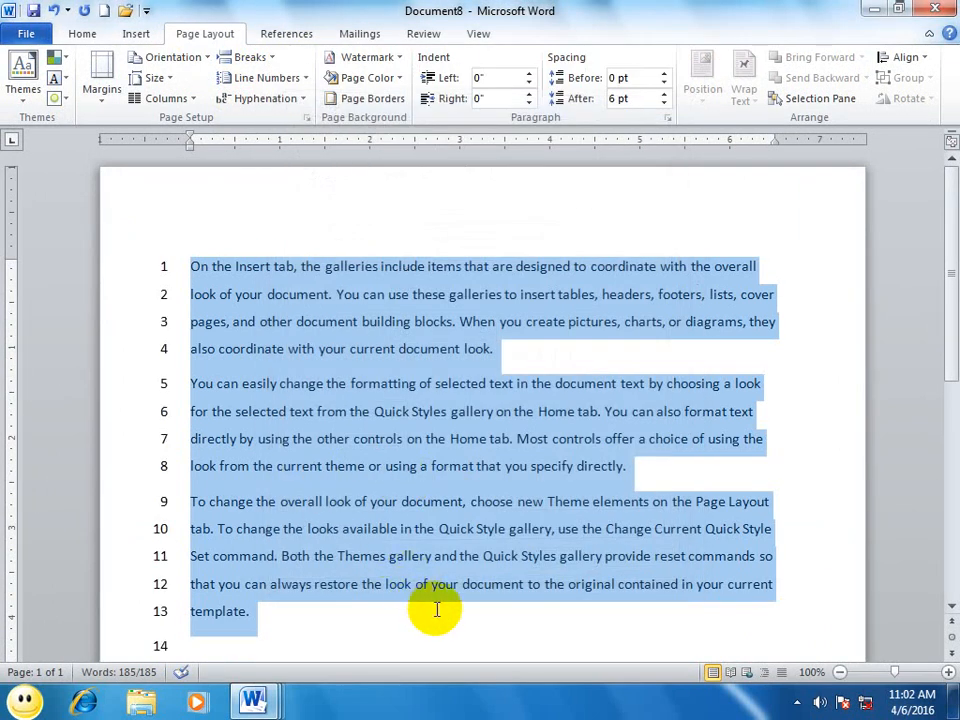
click(454, 579)
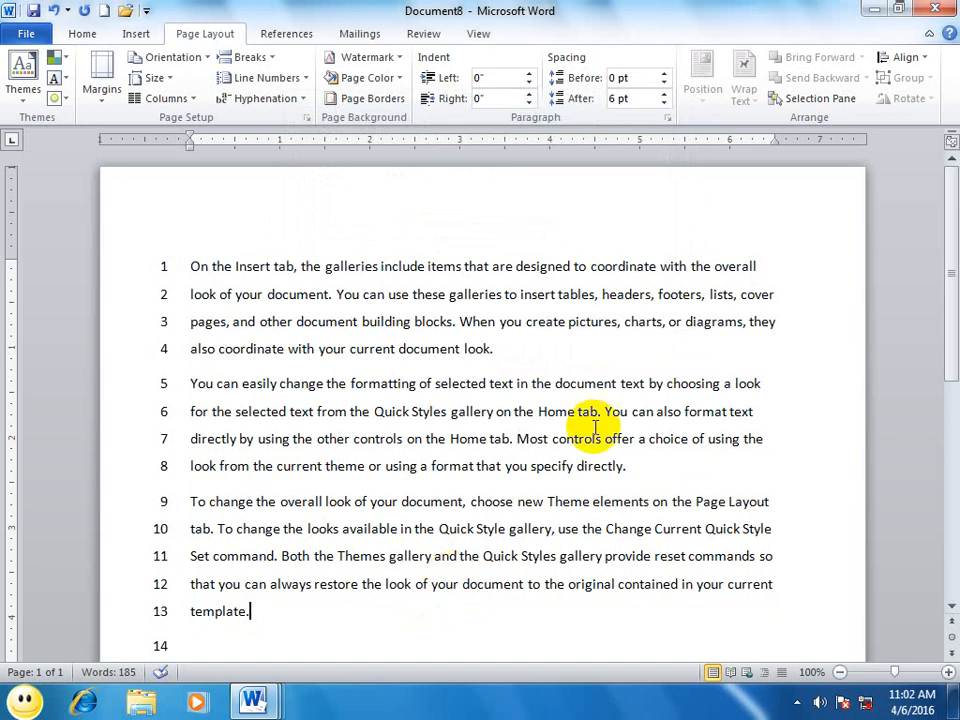
- Suppress line numbers for the second paragraph, beginning "You can easily change the formatting"
drag(627, 466, 190, 381)
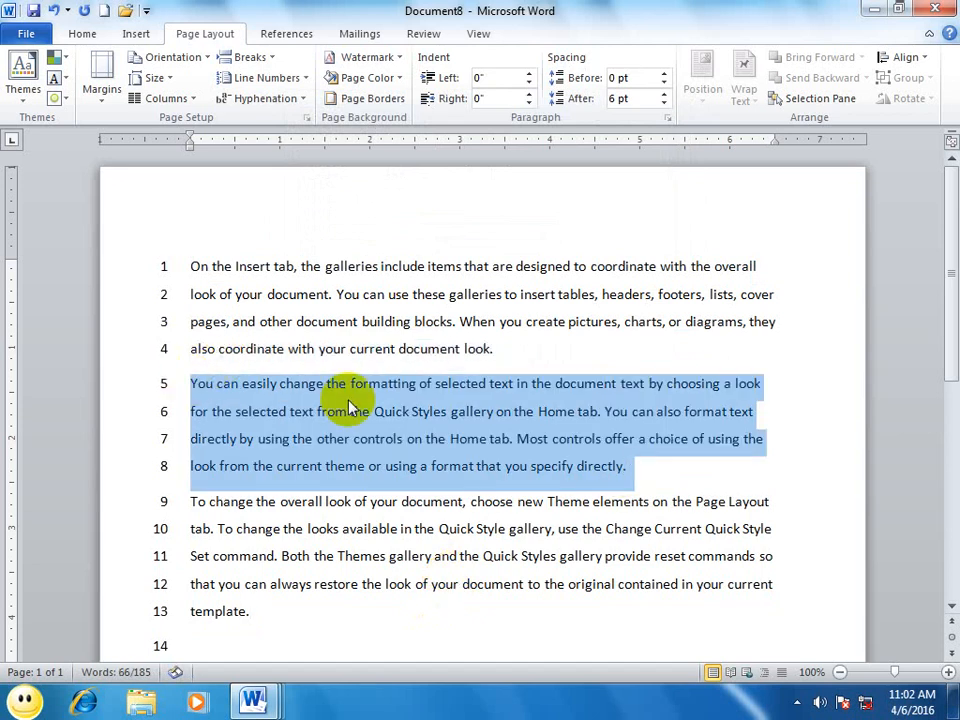
click(80, 34)
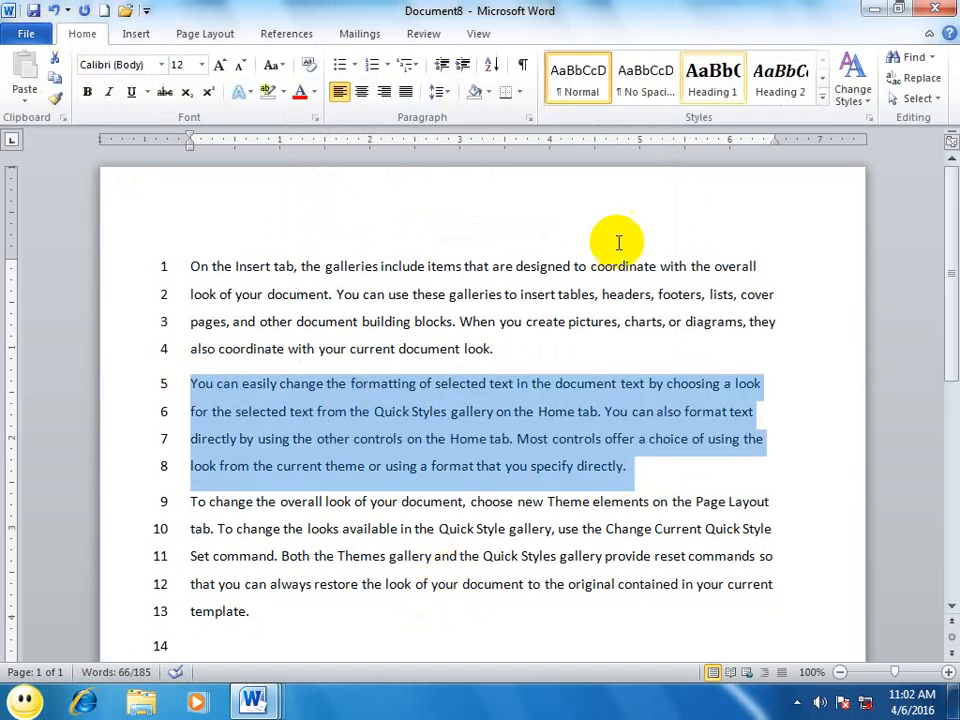
click(529, 118)
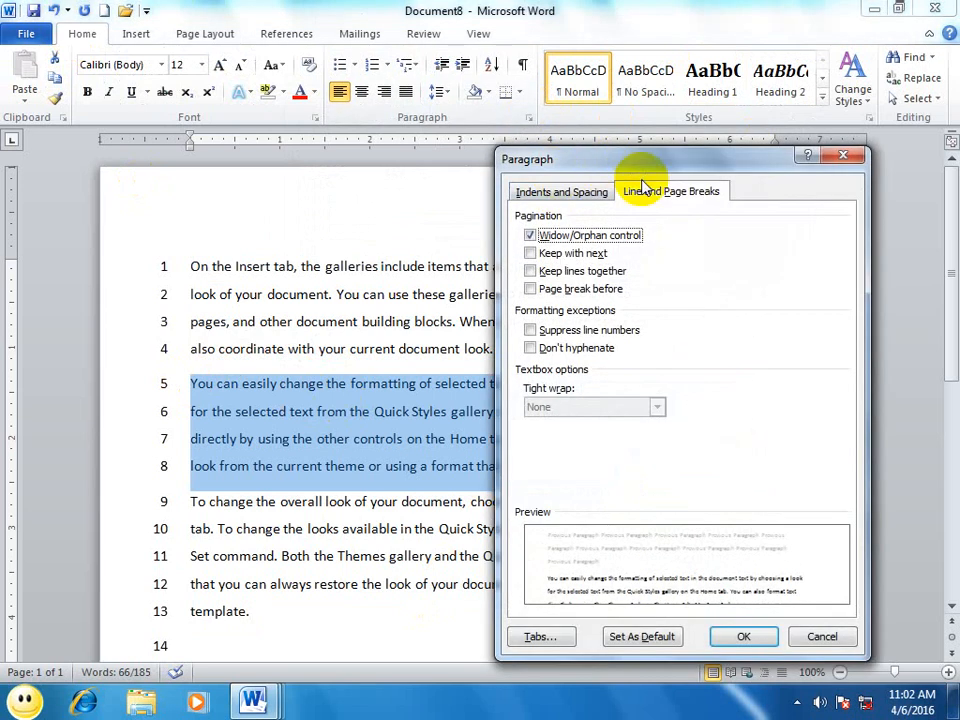
click(548, 332)
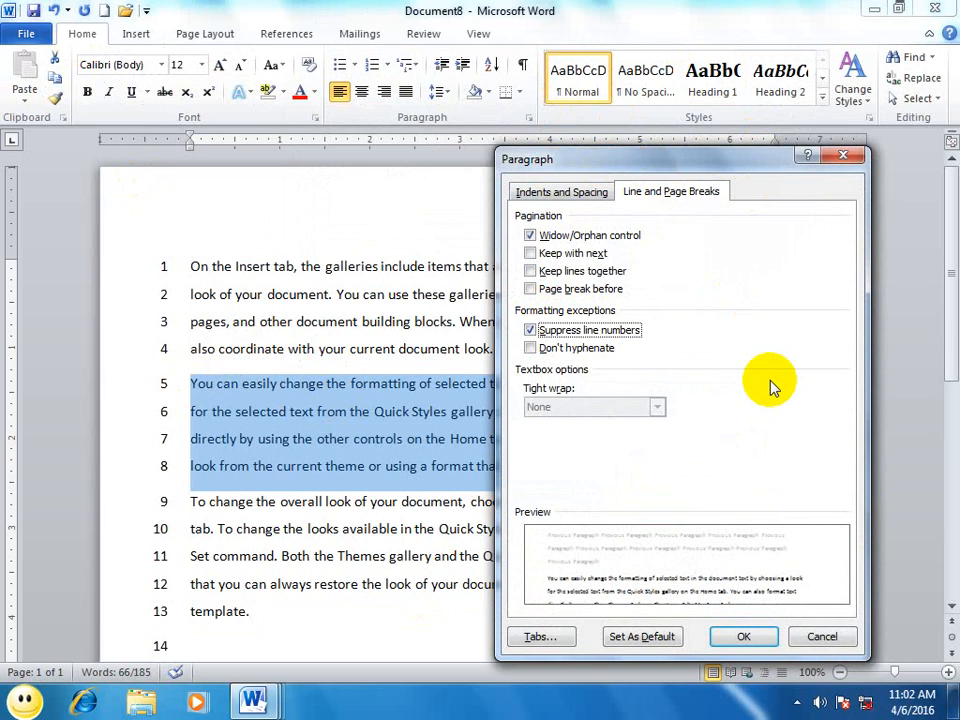
click(744, 636)
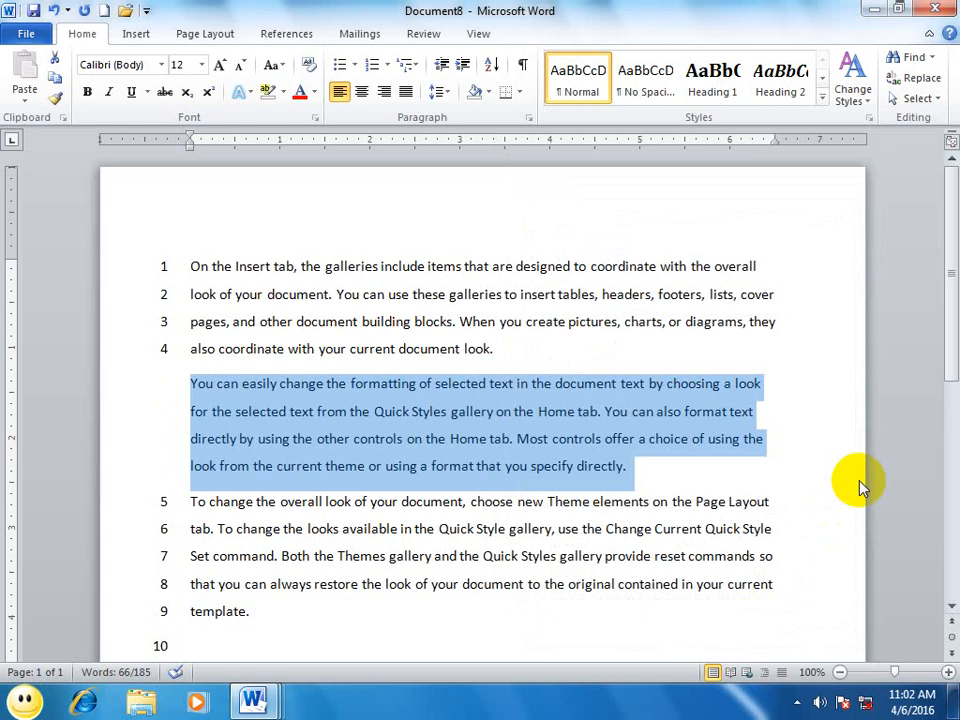
- Review the remaining formatting exception and textbox options of the second paragraph without changing them
click(528, 118)
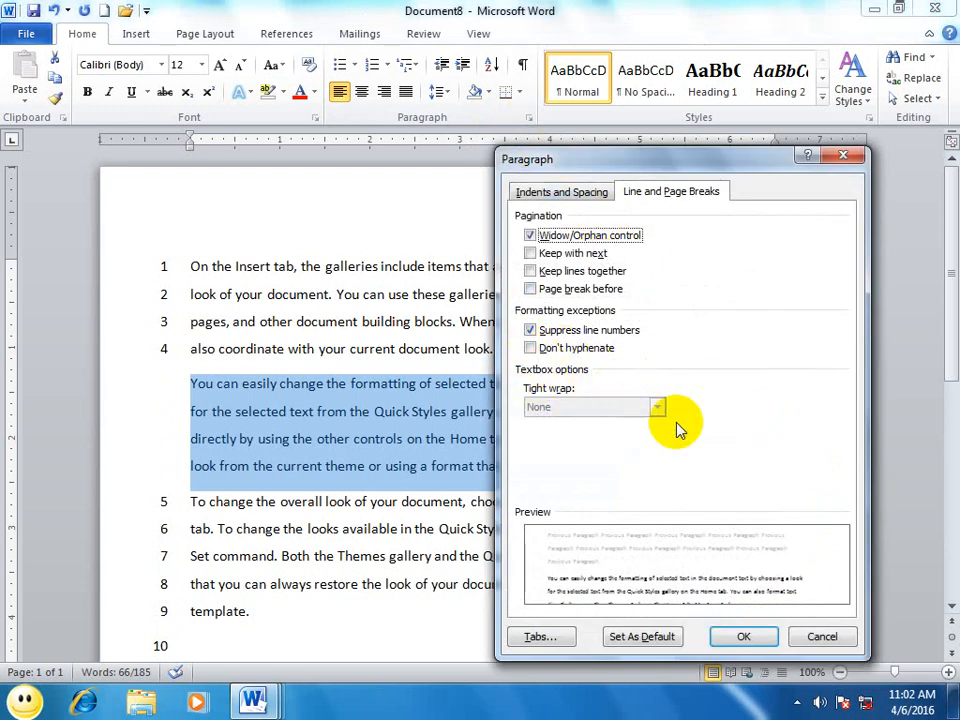
click(821, 636)
click(506, 466)
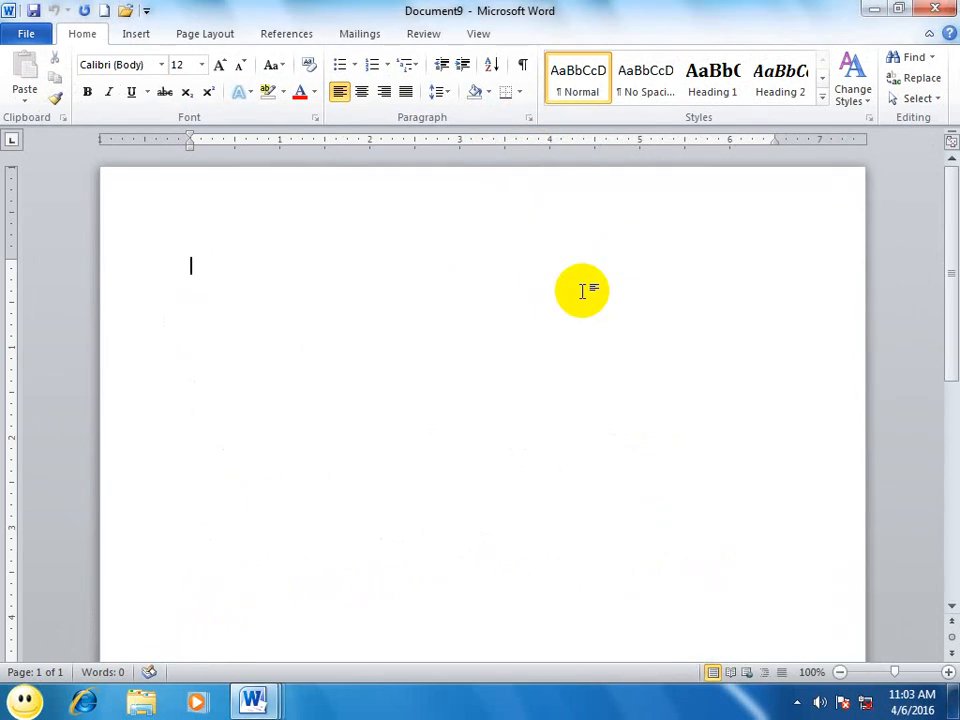
- Examine the Sort Text settings and their sort options in the blank document, leaving them unchanged
click(491, 64)
click(405, 620)
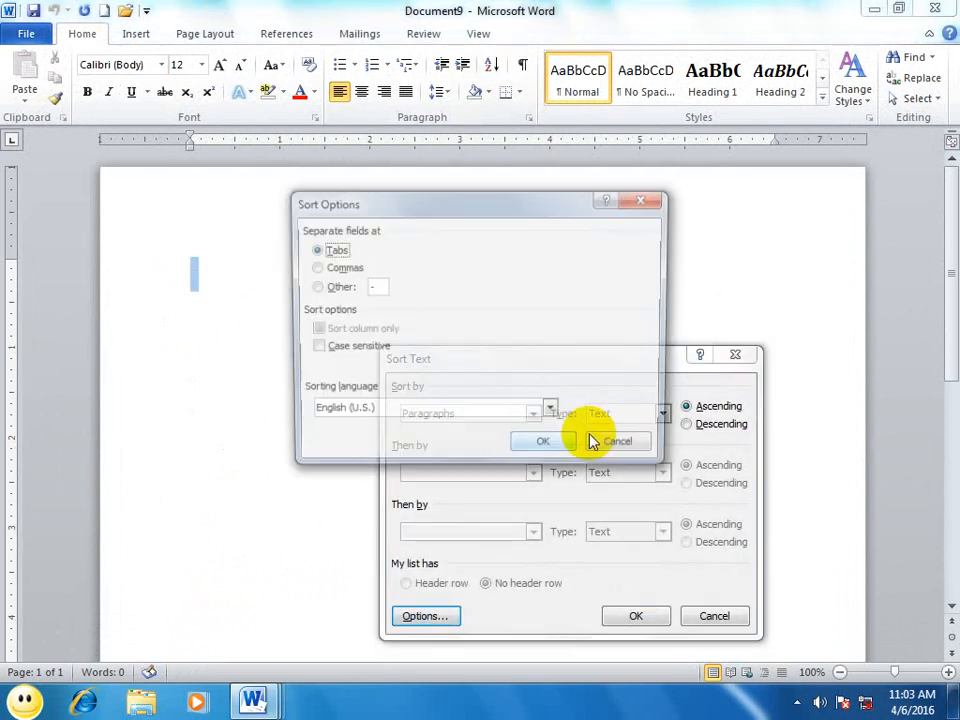
click(636, 462)
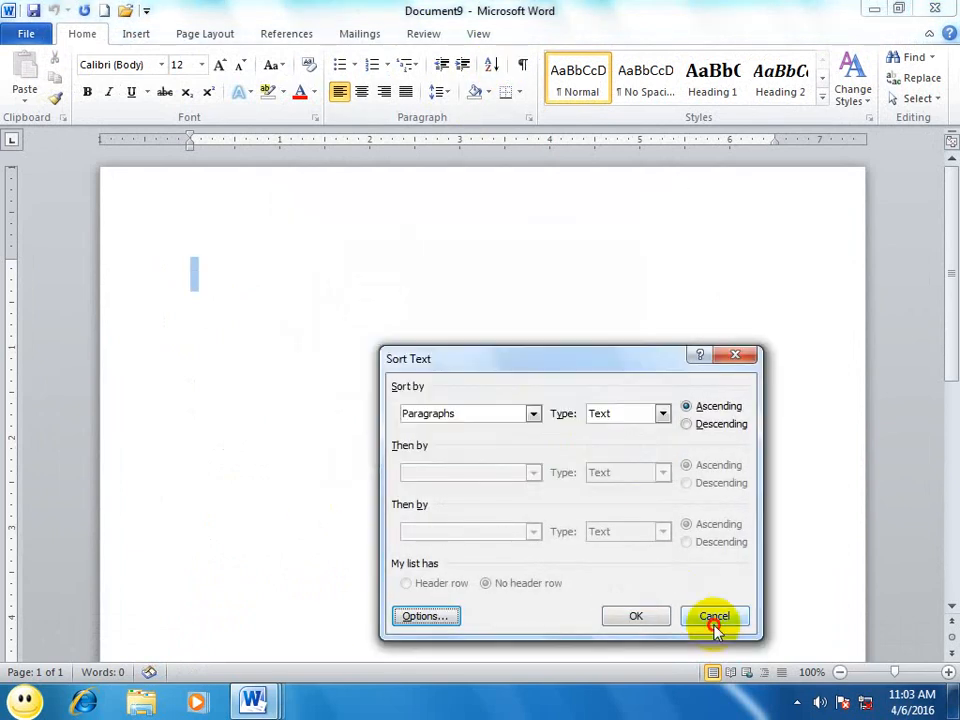
click(714, 618)
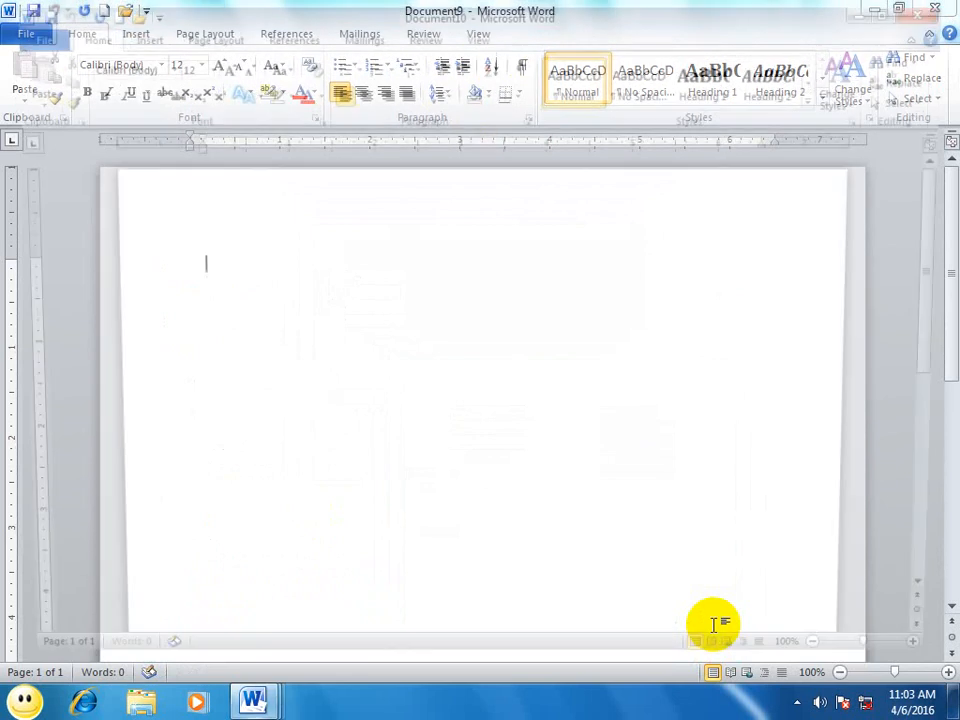
- Create a one-row, three-column table in a new blank document from a line of equals signs divided by plus signs
text(+=)
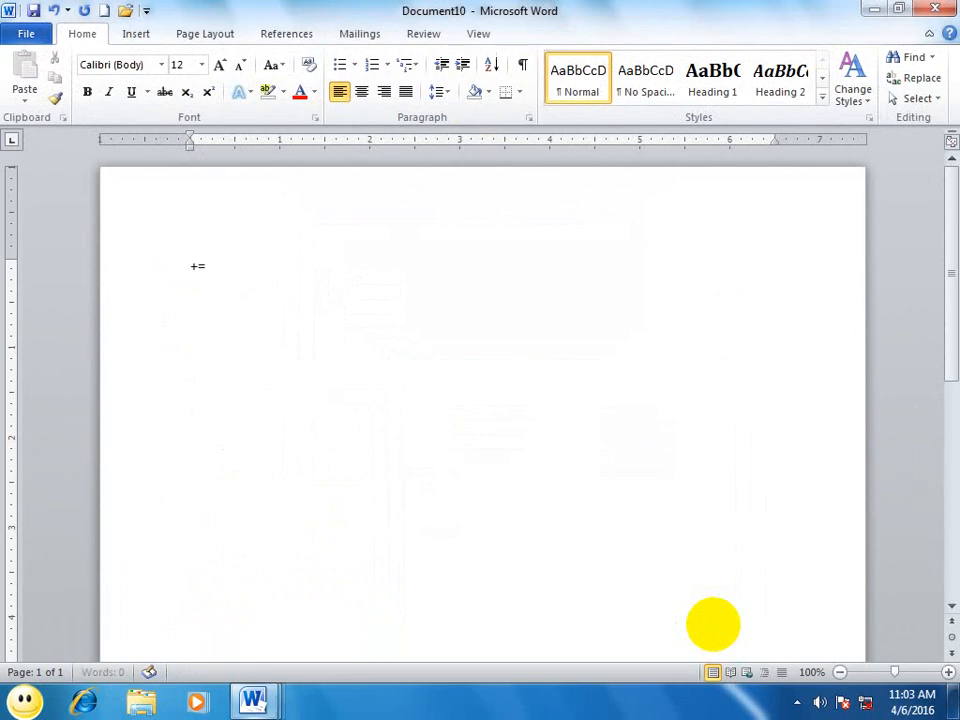
text(===============+==================+=)
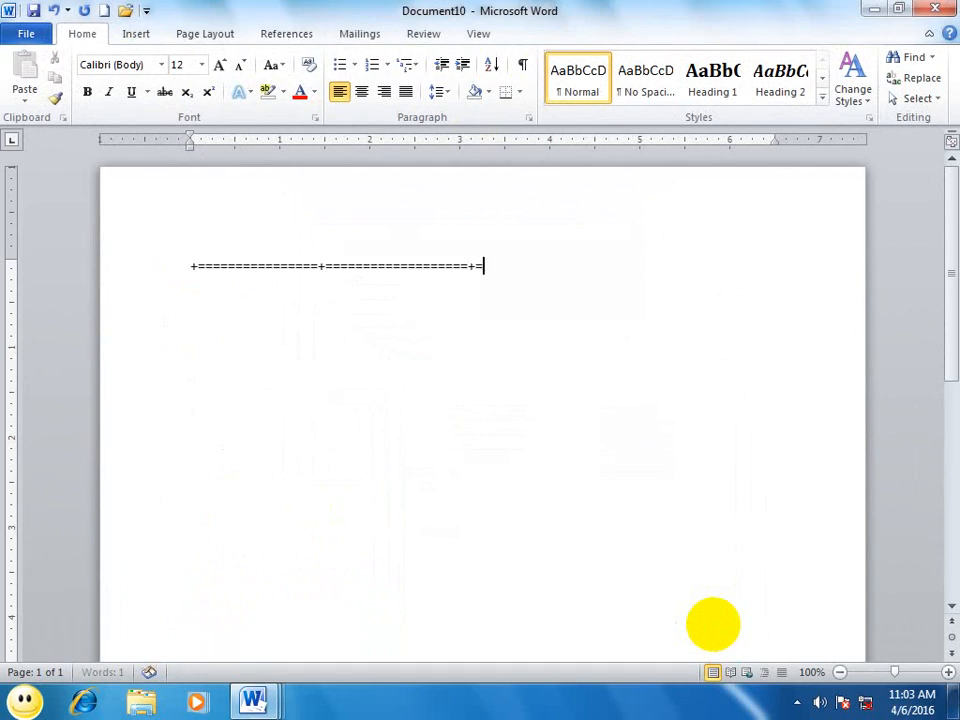
text(===============)
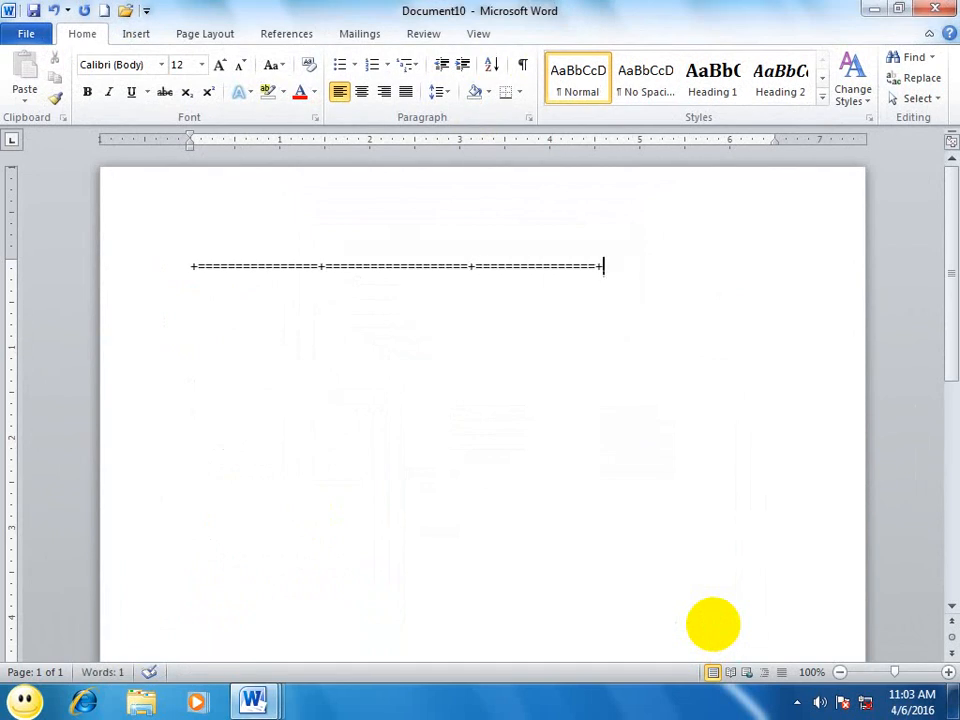
text(+)
key(Return)
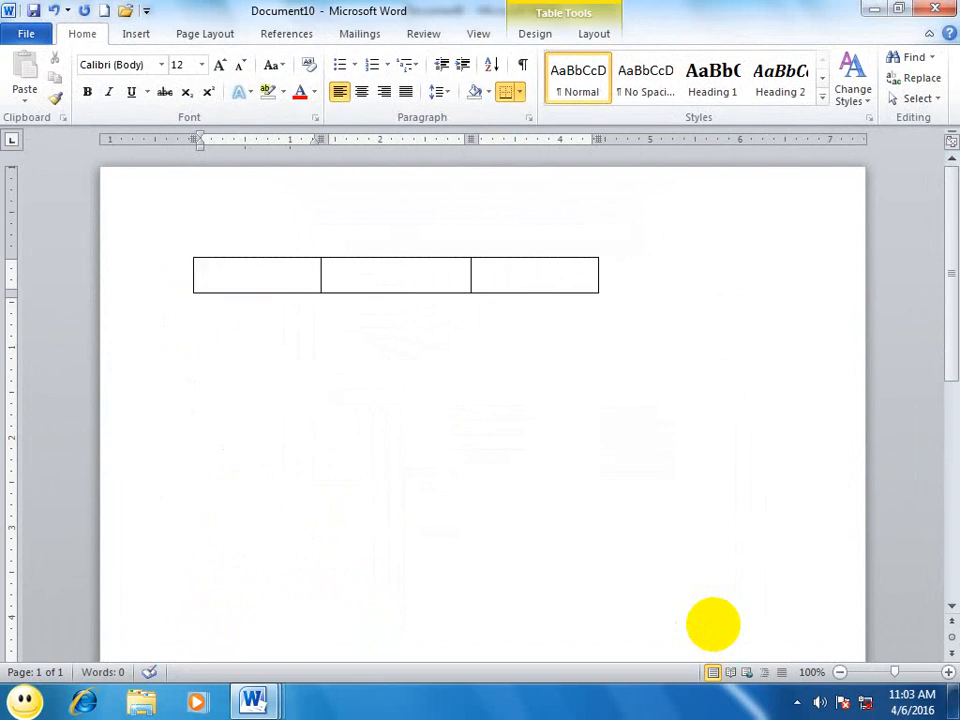
- Fill the table's first row with the headings Name, Program and Fees, and add a new row below it
text(name)
key(Tab)
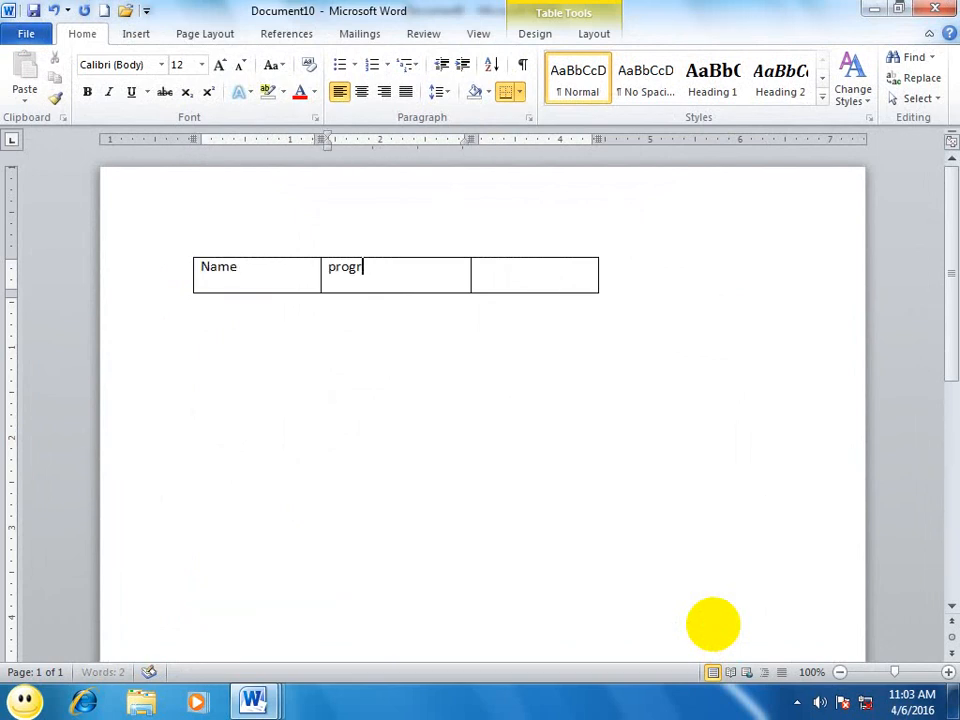
text(program)
key(Tab)
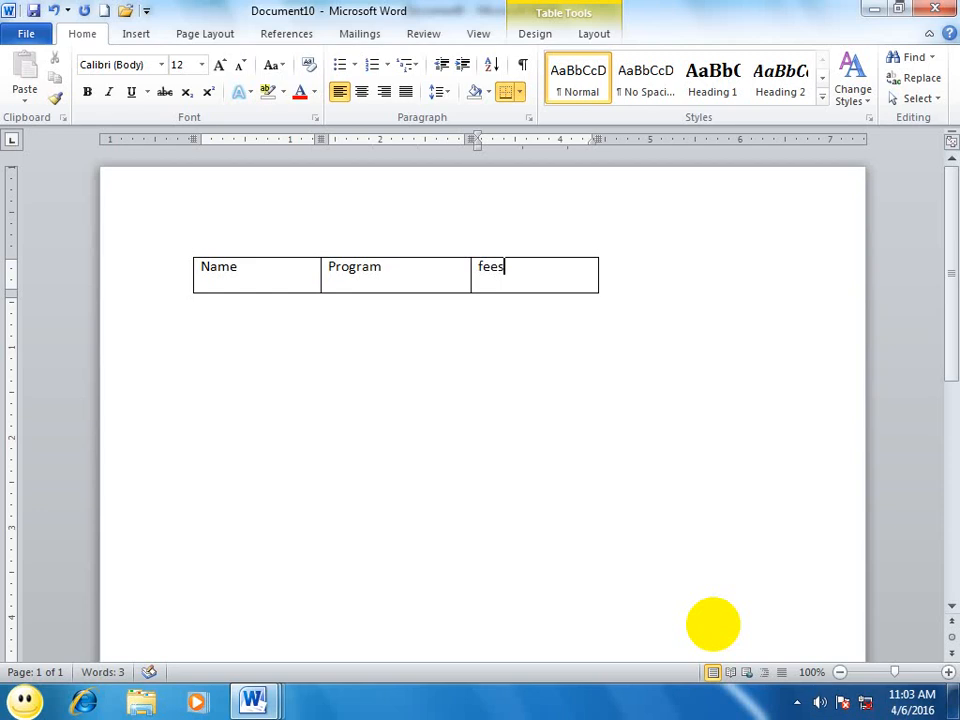
key(Tab)
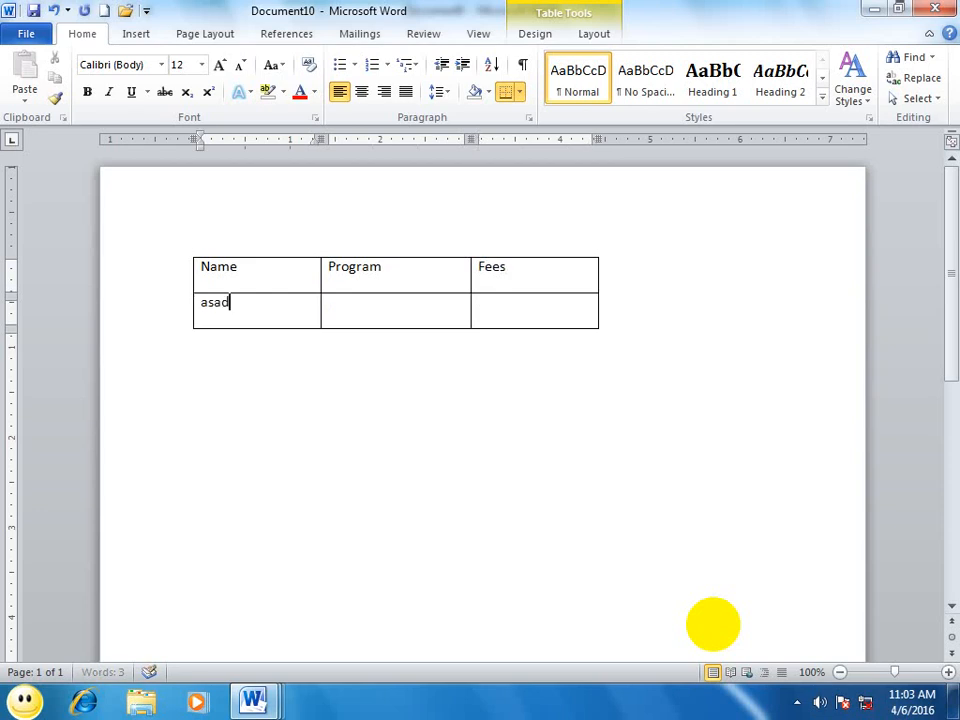
- Complete the first data row with a person's first name, the program Word and fees of 1000, and add another row
key(Tab)
text(word)
key(Tab)
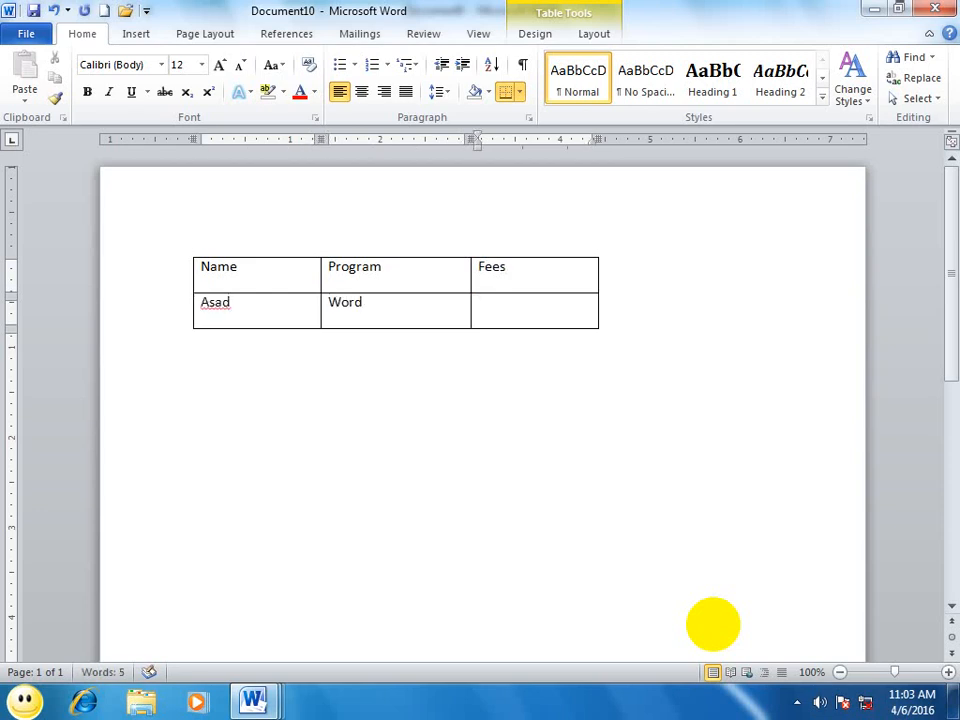
text(1000)
key(Tab)
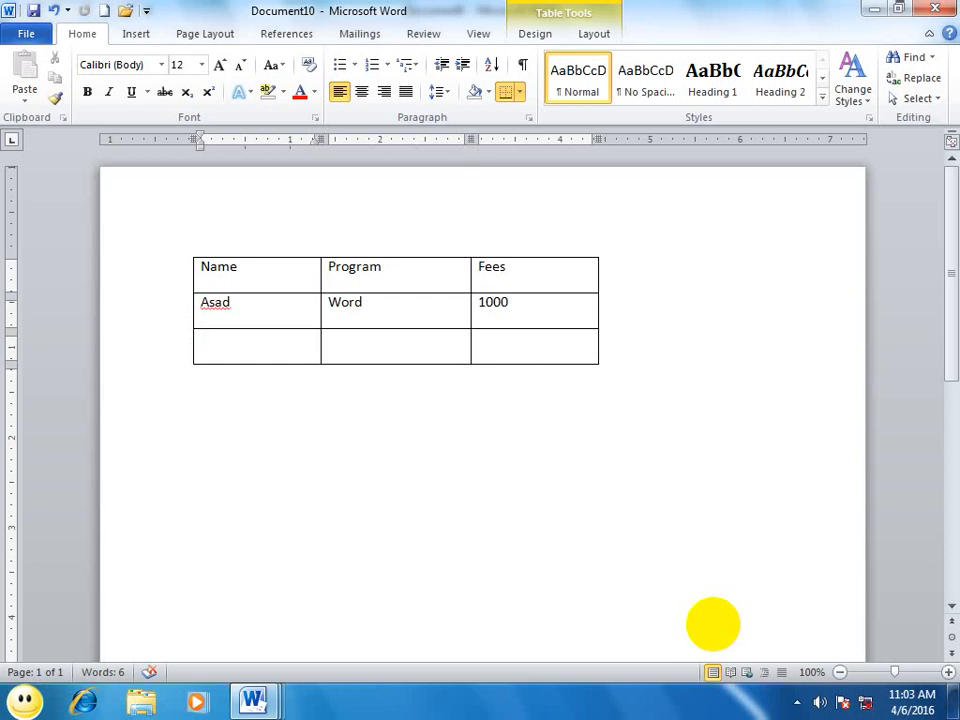
- Replace the person's first name in the Word row with a different first name
text(zha)
key(BackSpace)
key(BackSpace)
key(BackSpace)
text(zahid)
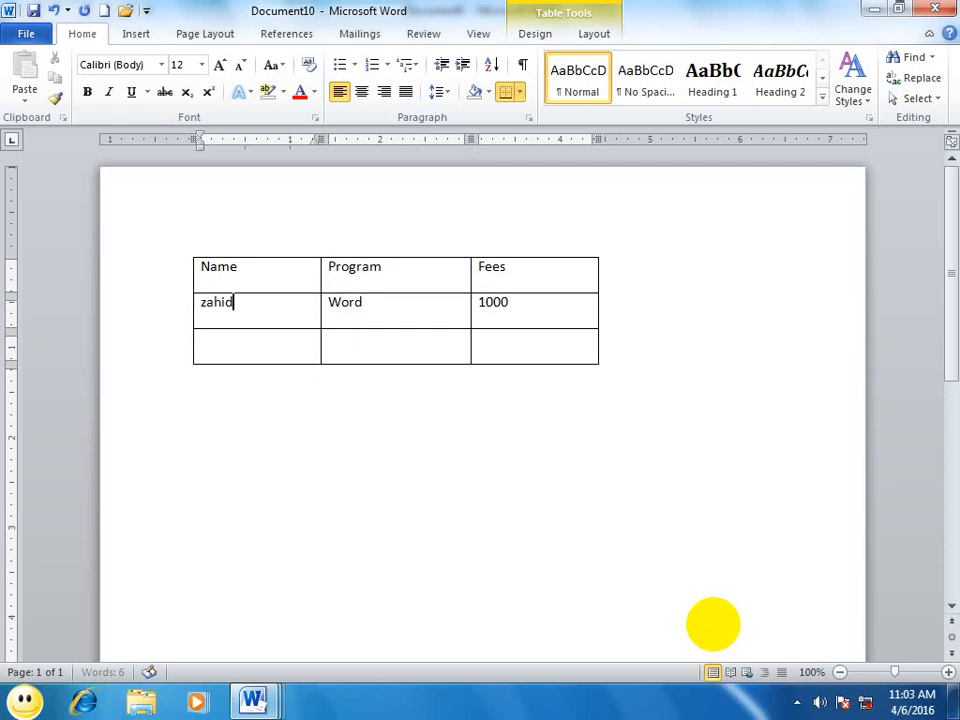
- Fill the second data row with a person's first name, the program Excel and fees of 3000, and add another row
key(Tab)
key(Tab)
key(Tab)
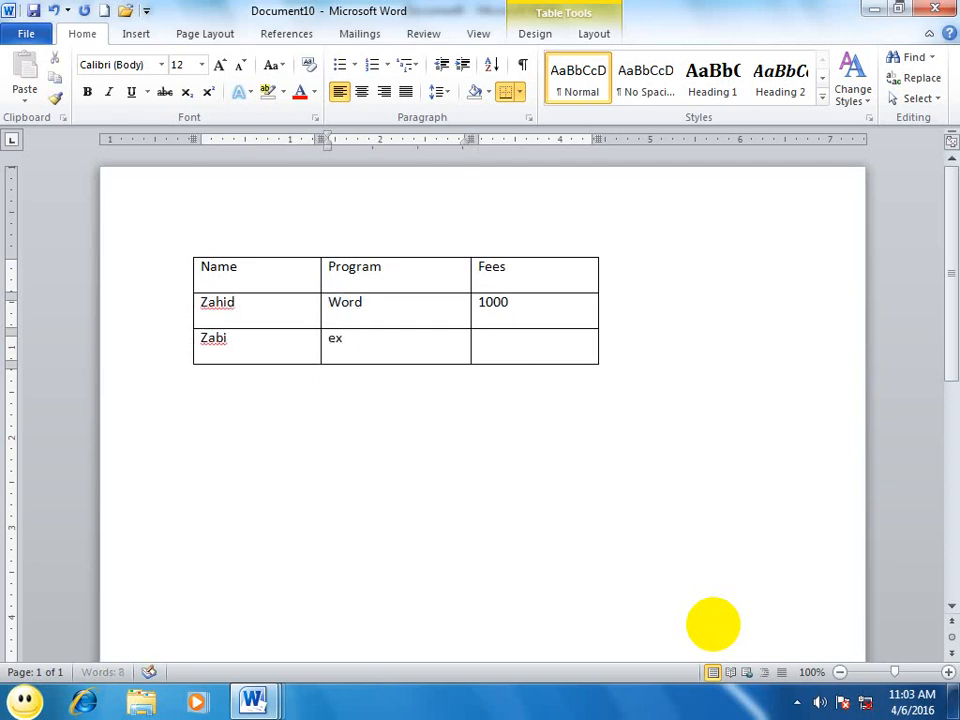
key(Tab)
text(3000)
key(Tab)
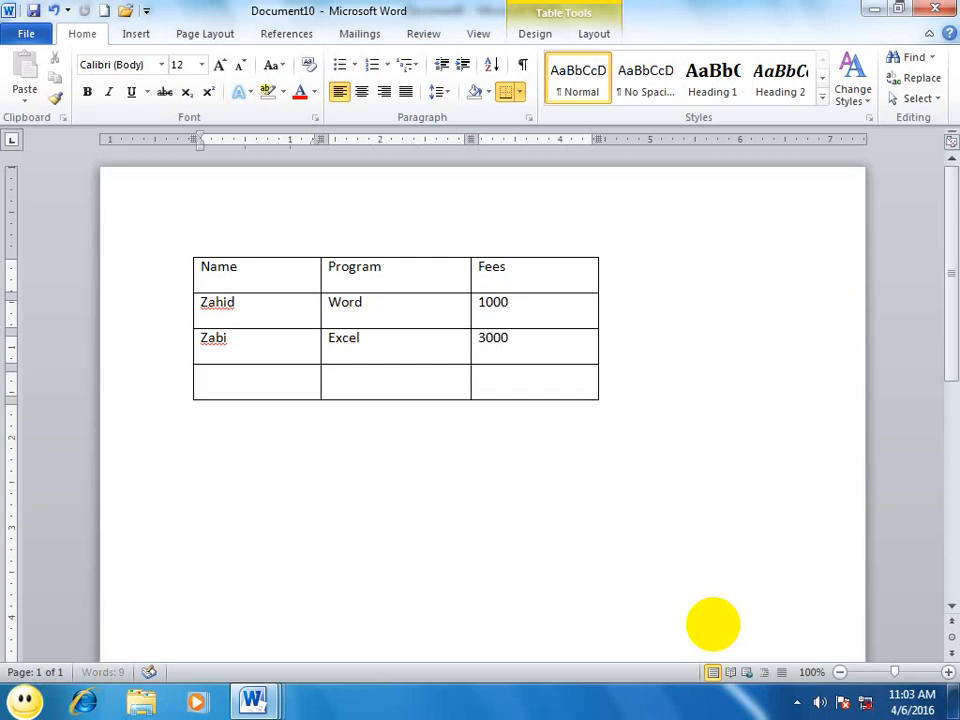
- Fill the third data row with a person's first name, the program Access and fees of 7000, and add another row
text(naveed)
key(Tab)
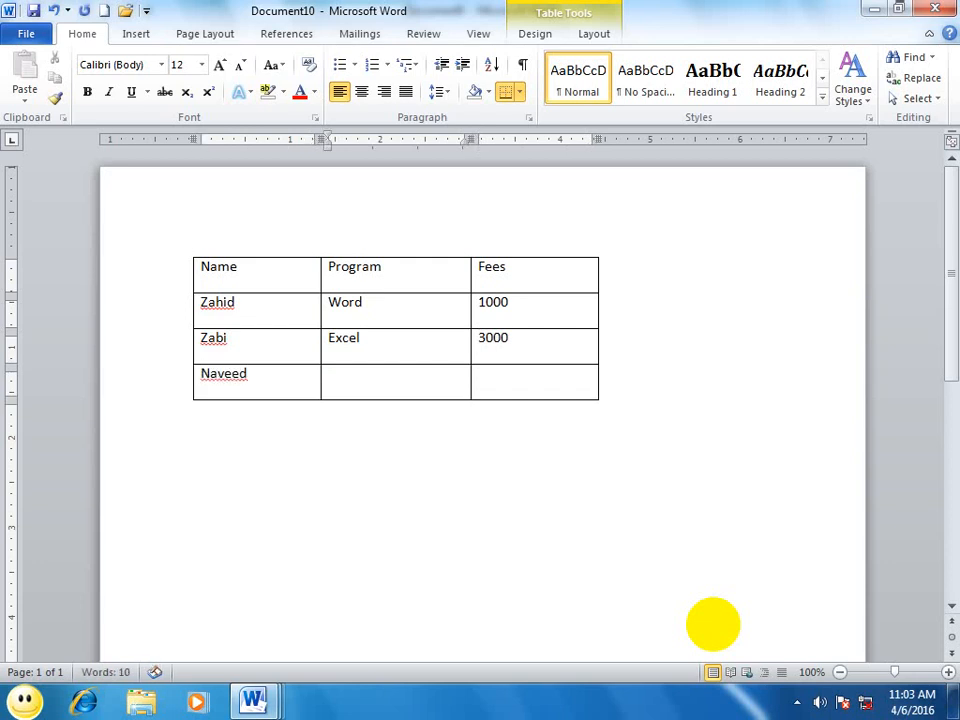
text(access)
key(Tab)
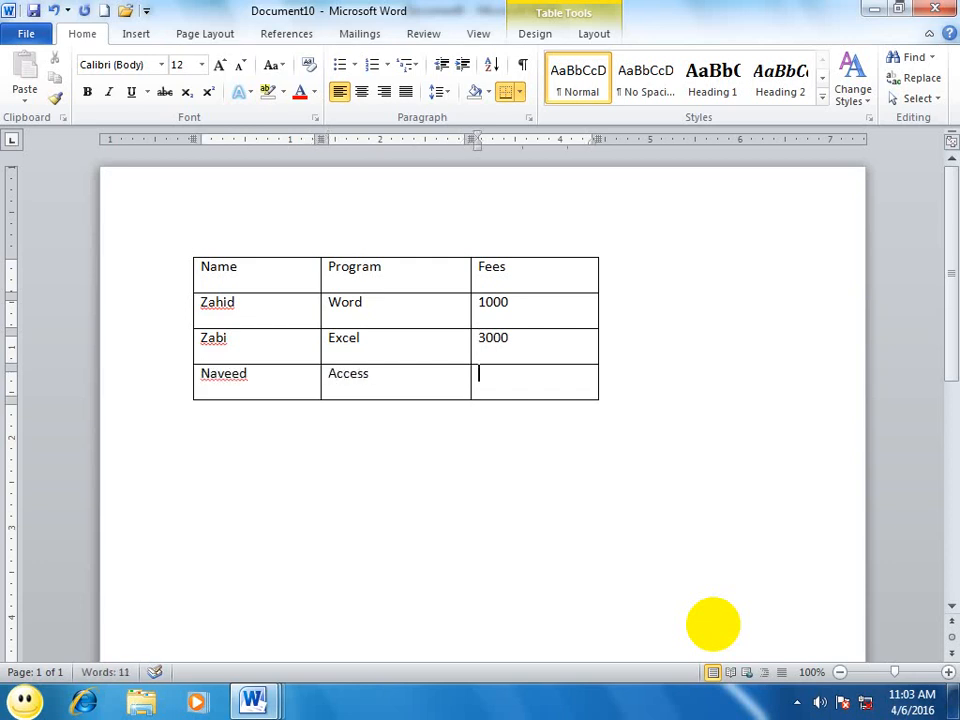
text(7000)
key(Tab)
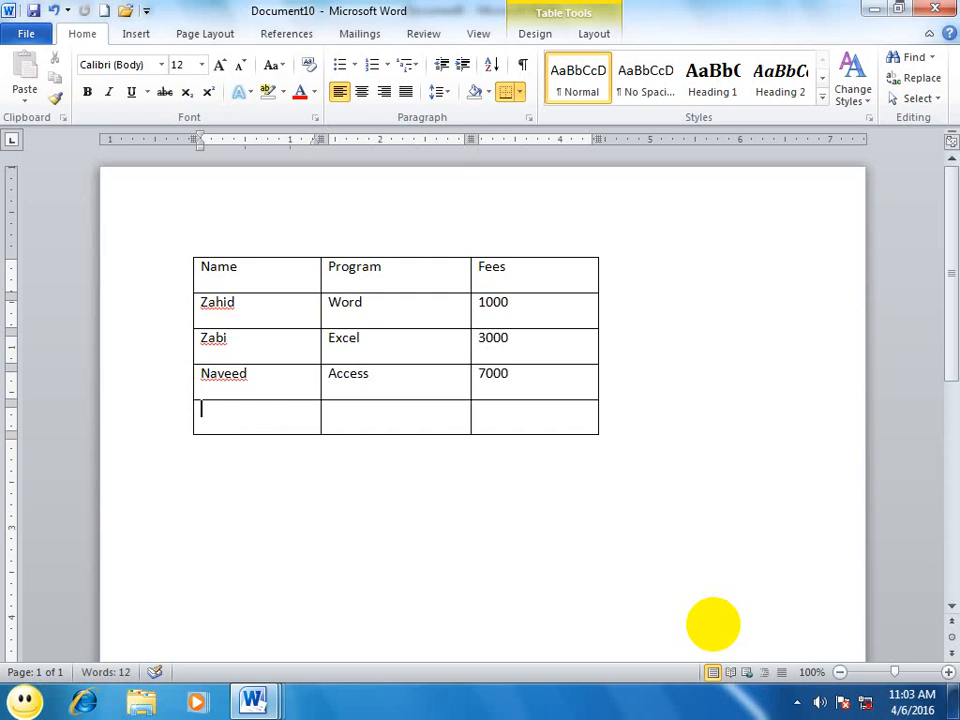
- Fill the fourth data row with a person's first name, the program Excel and fees of 70000
text(asad)
key(Tab)
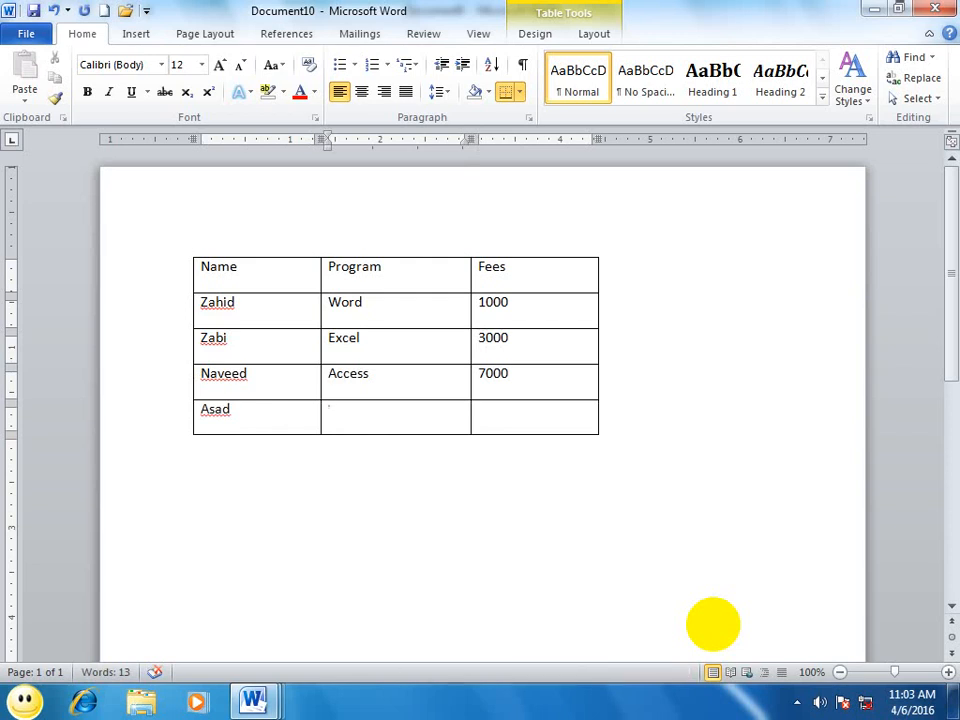
text(excel)
key(Tab)
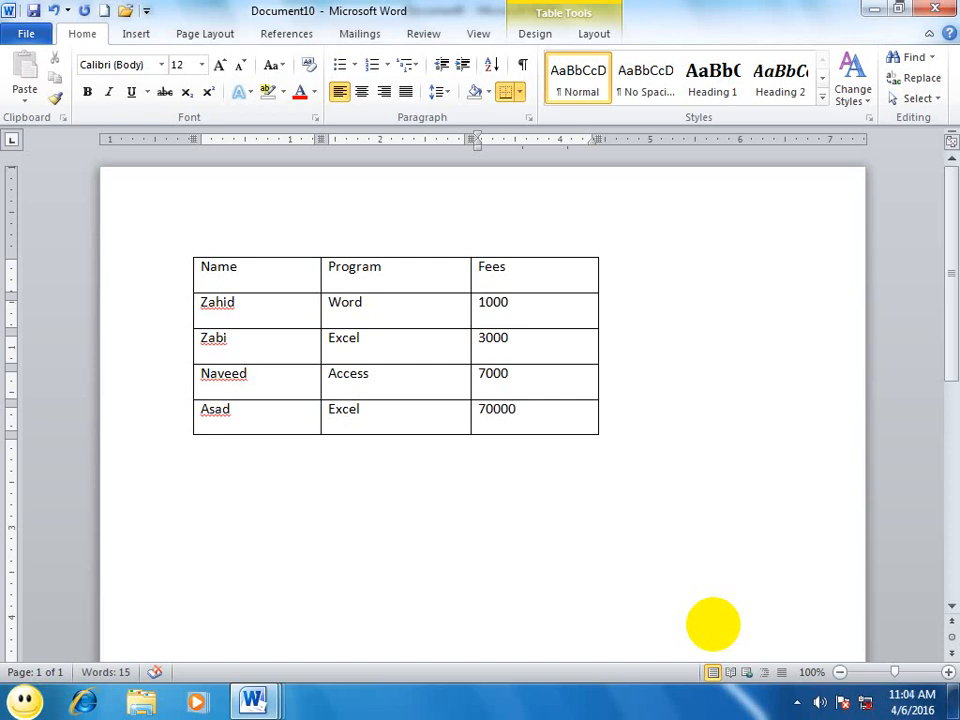
click(514, 408)
- Examine the Tabs, Commas and Other field separator choices in the sort options for the whole table, leaving the table unsorted
click(184, 251)
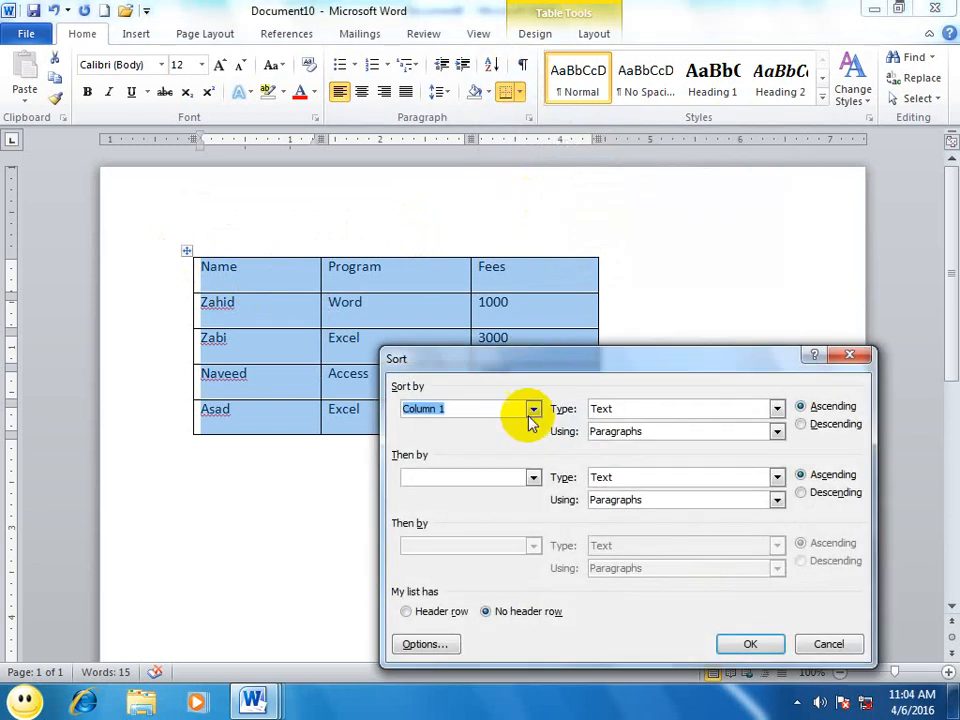
click(420, 642)
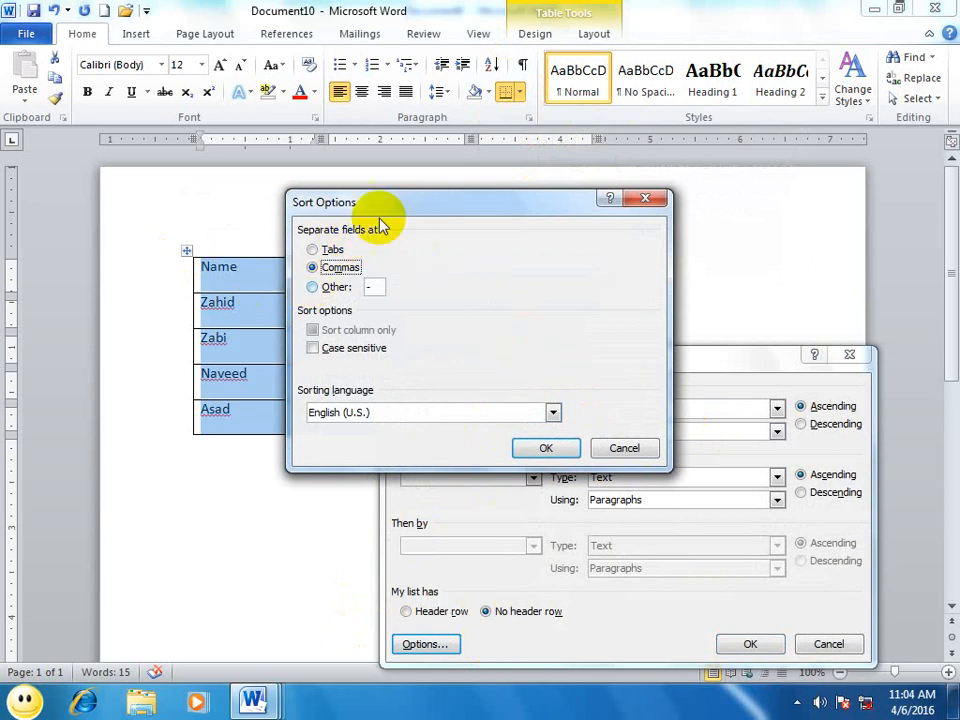
drag(405, 205, 591, 358)
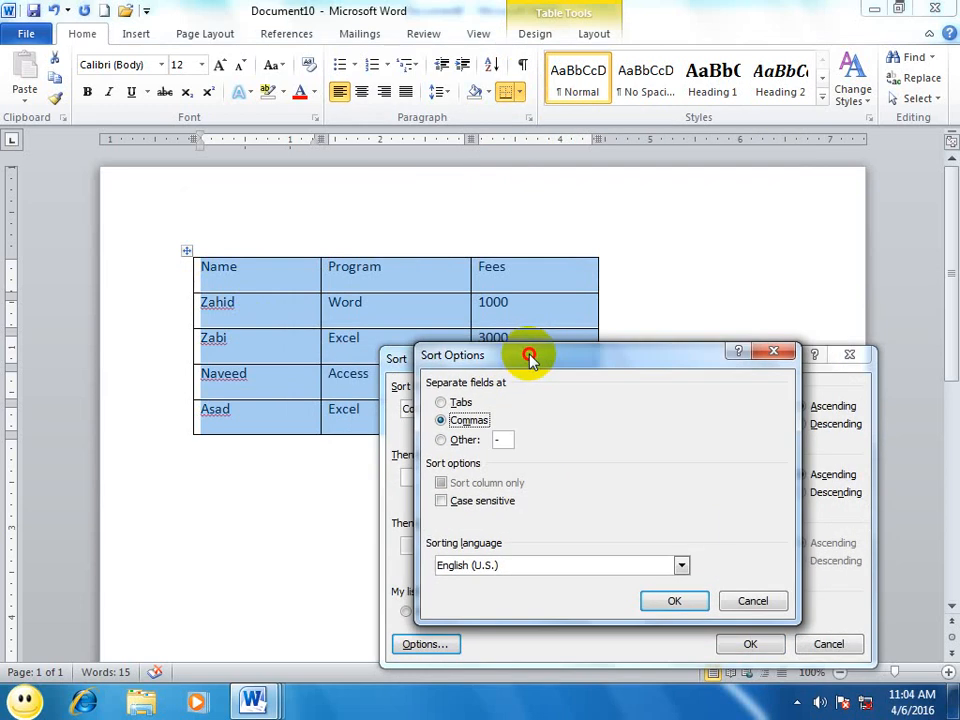
click(443, 435)
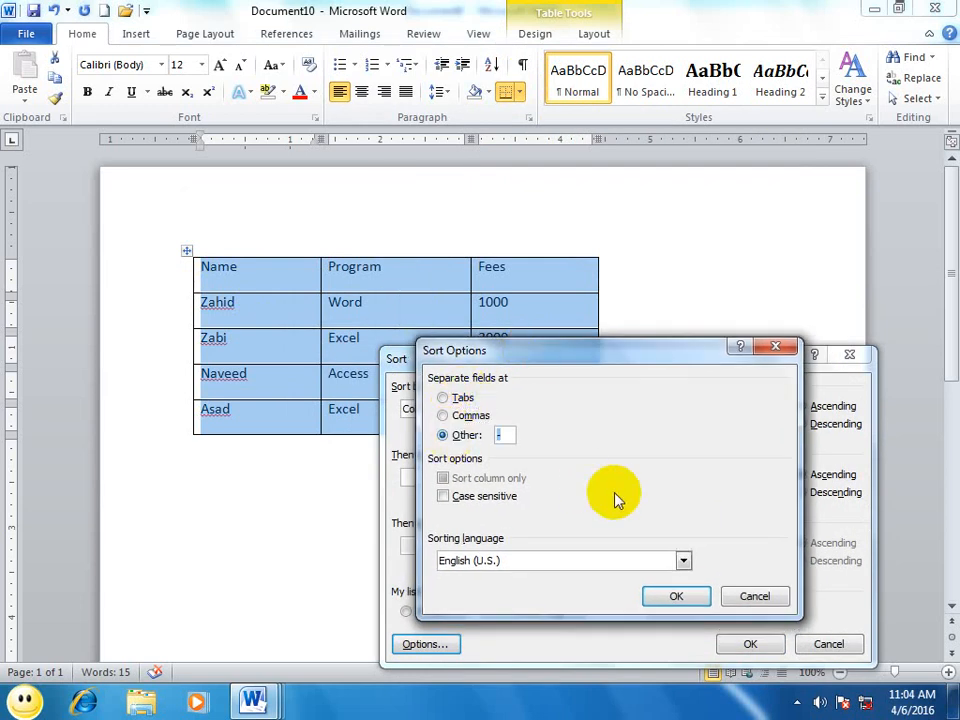
click(452, 398)
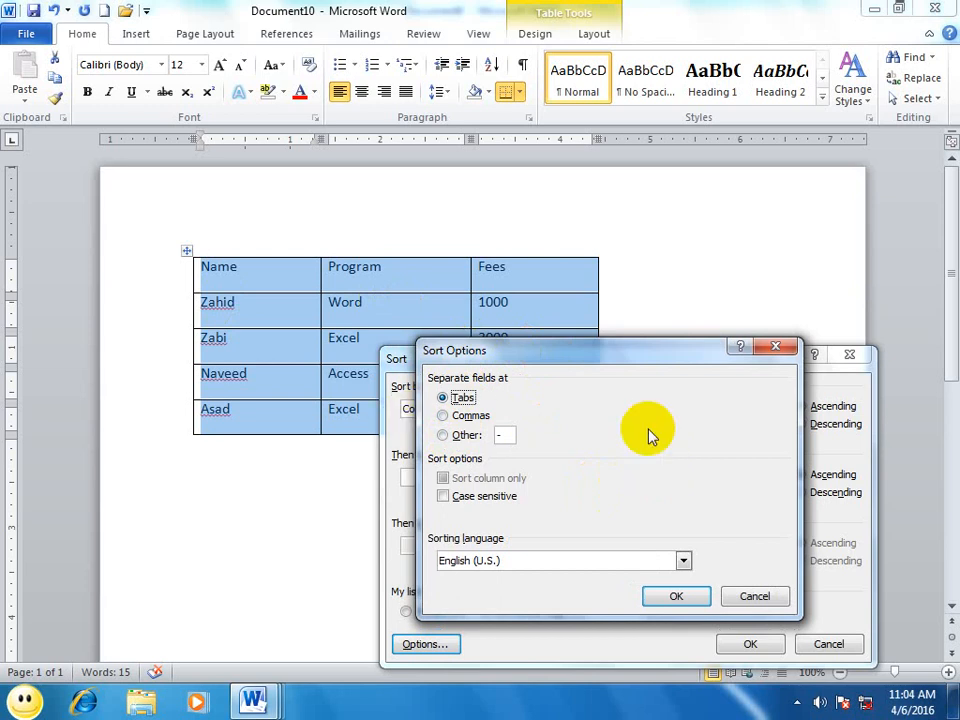
click(469, 416)
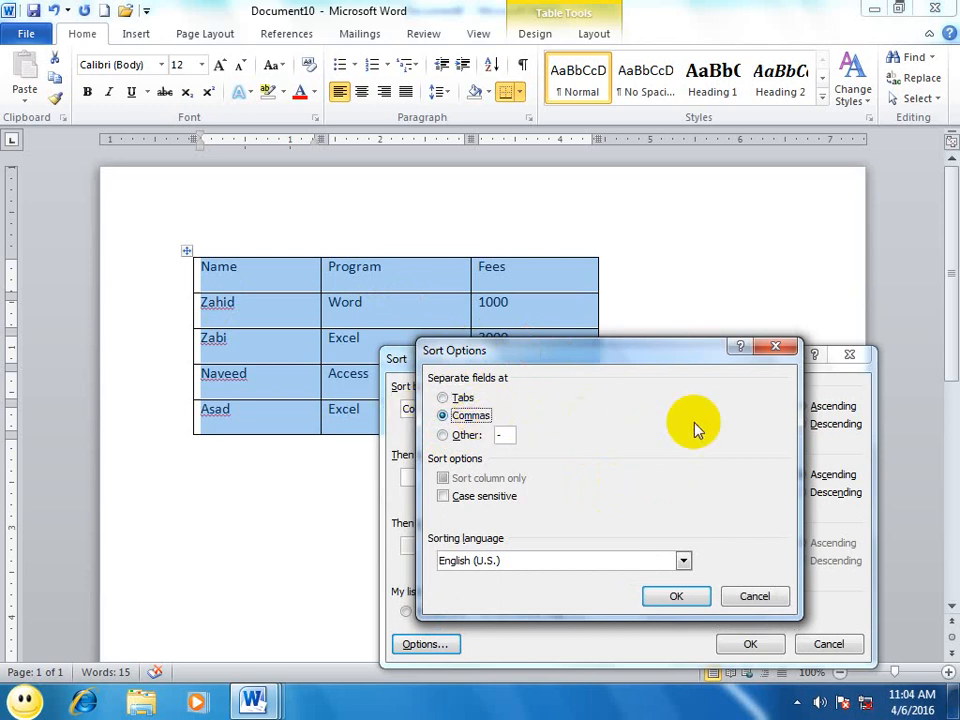
click(448, 435)
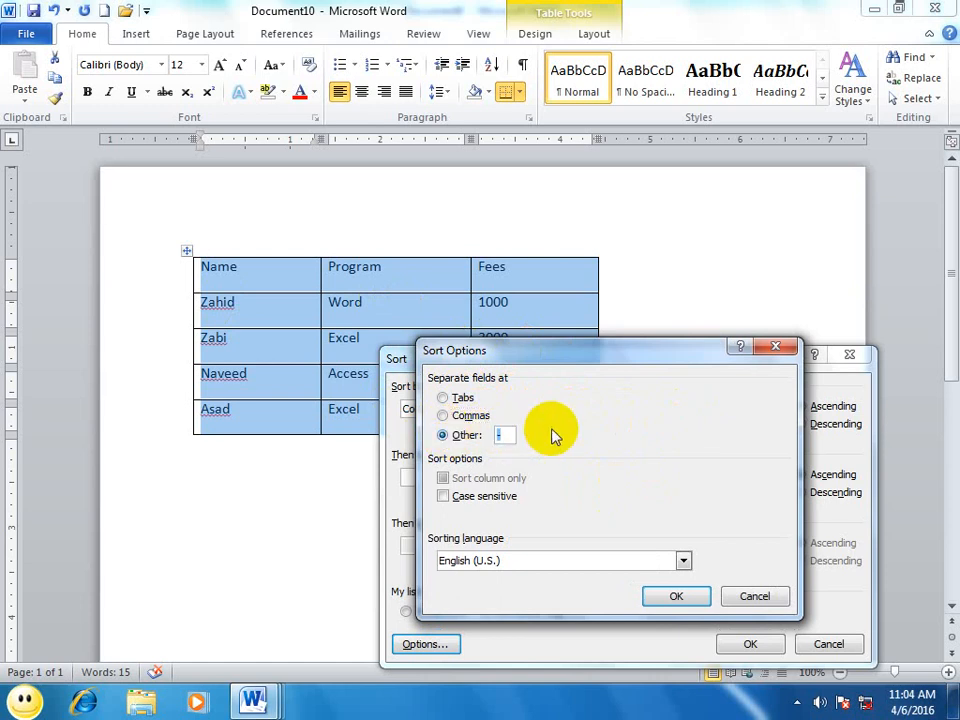
click(442, 397)
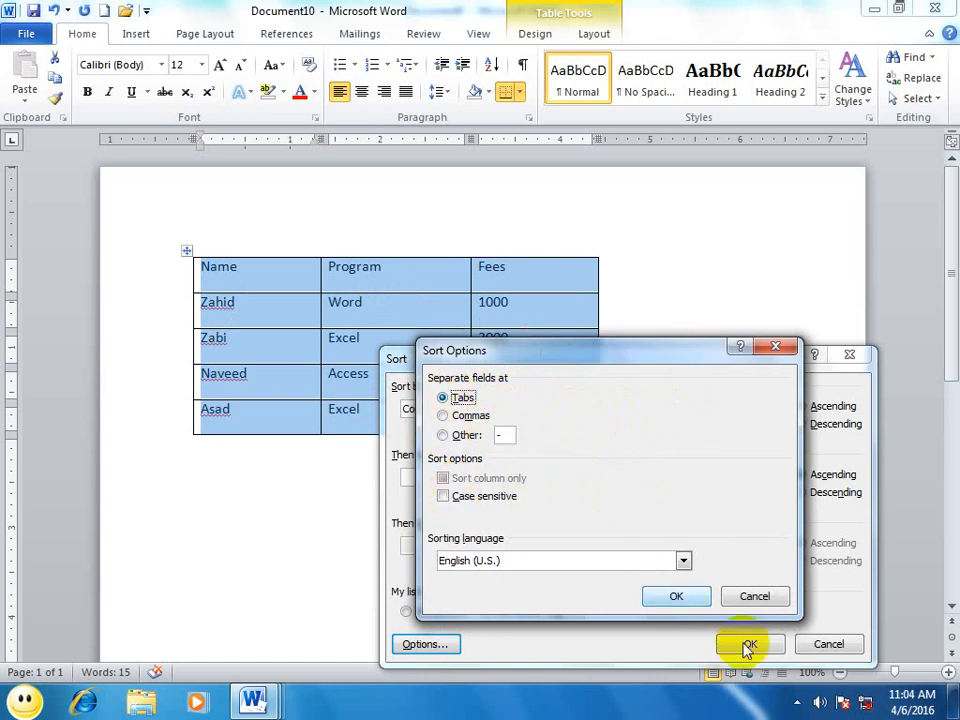
click(755, 596)
click(810, 644)
click(272, 472)
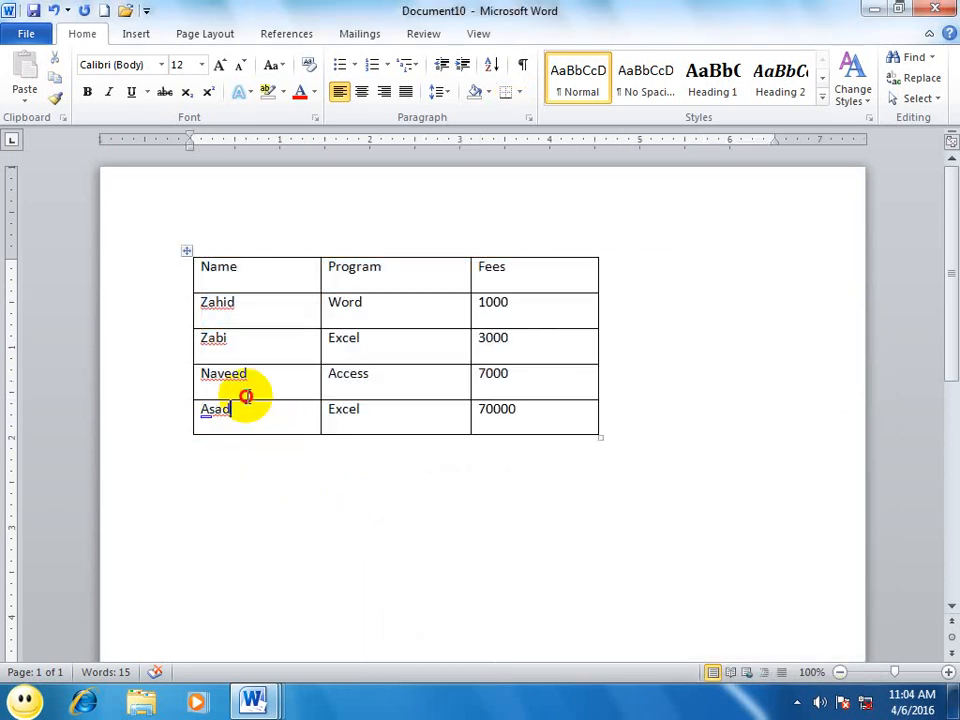
- Sort only the Name column in ascending text order with no header row, and undo the sort
drag(246, 394, 201, 266)
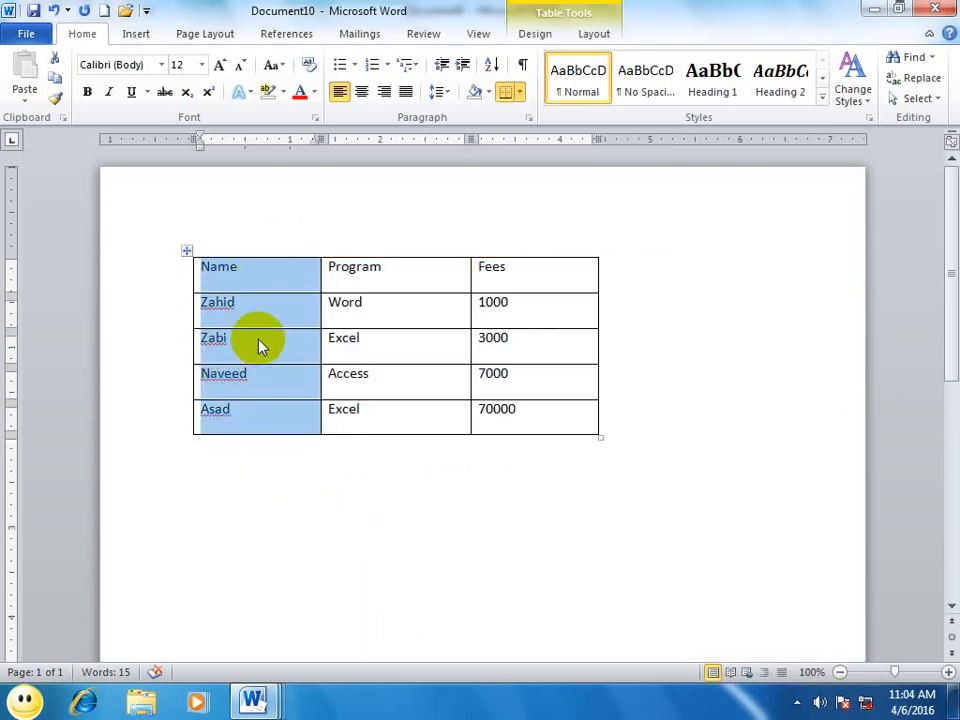
click(491, 64)
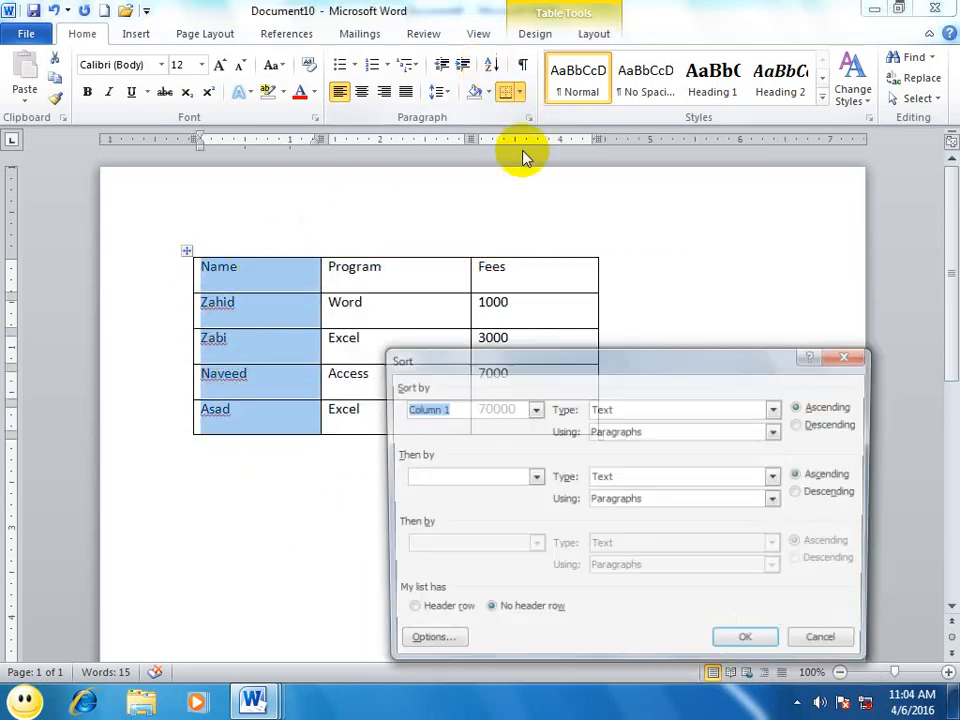
click(405, 645)
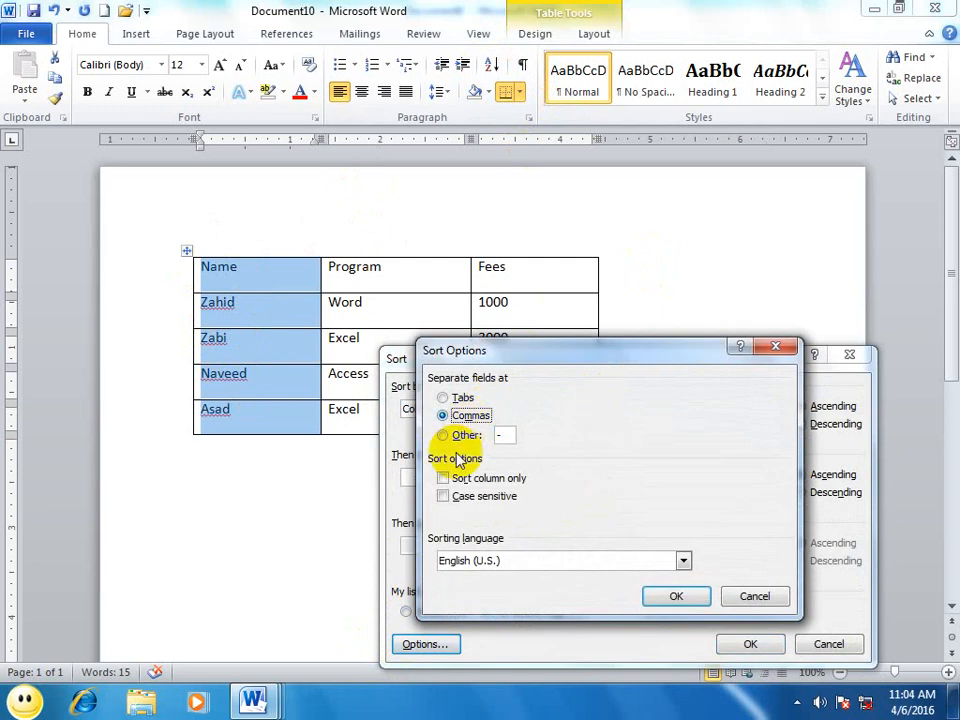
click(443, 478)
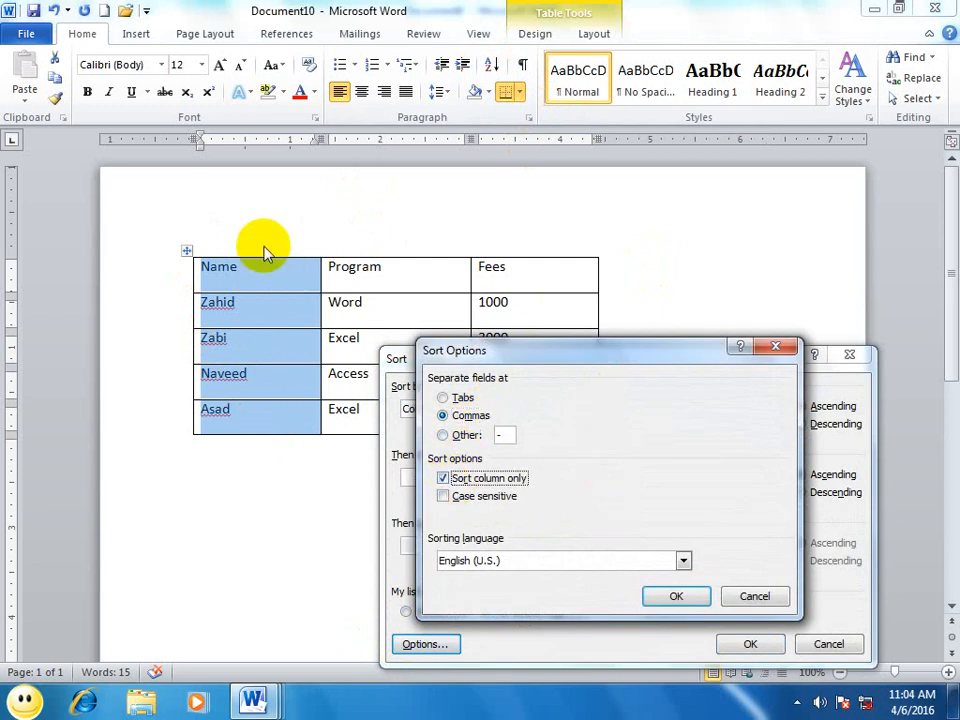
click(684, 598)
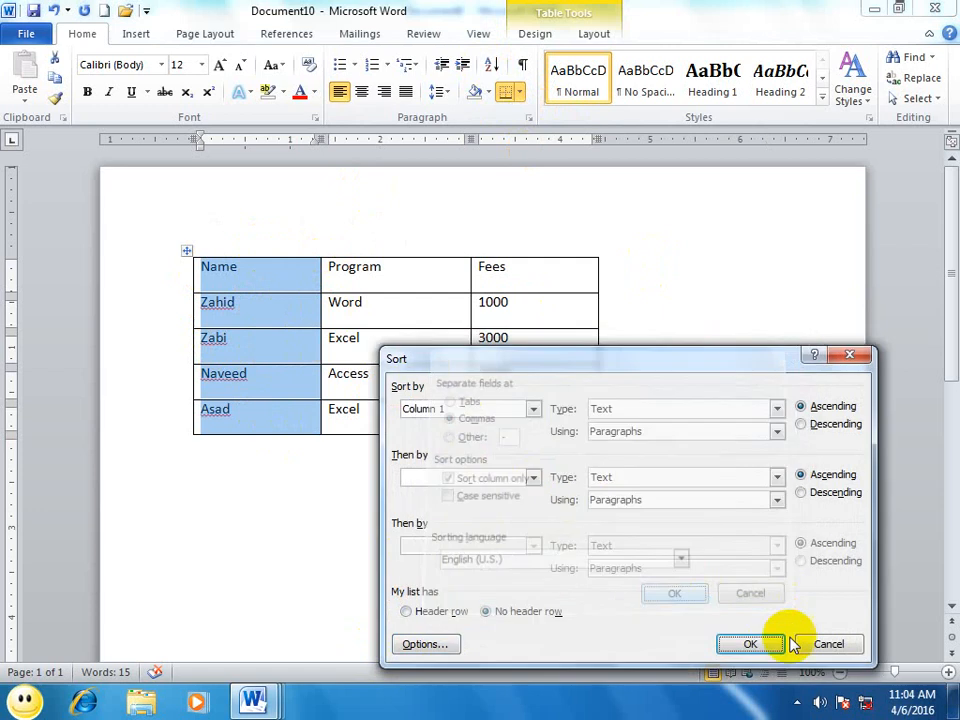
click(752, 644)
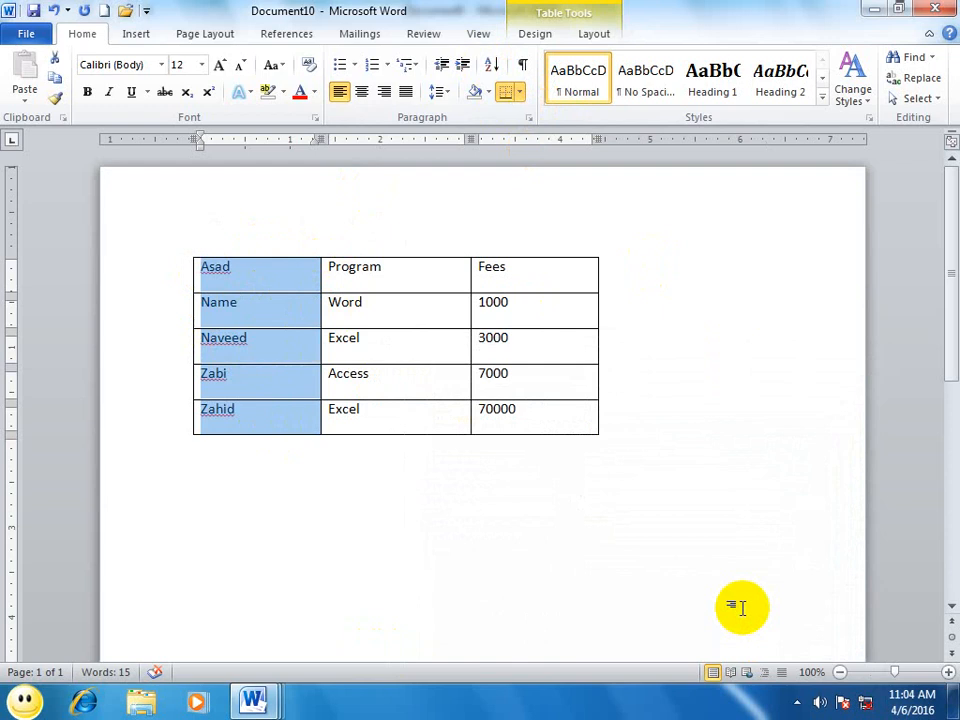
key(ctrl+z)
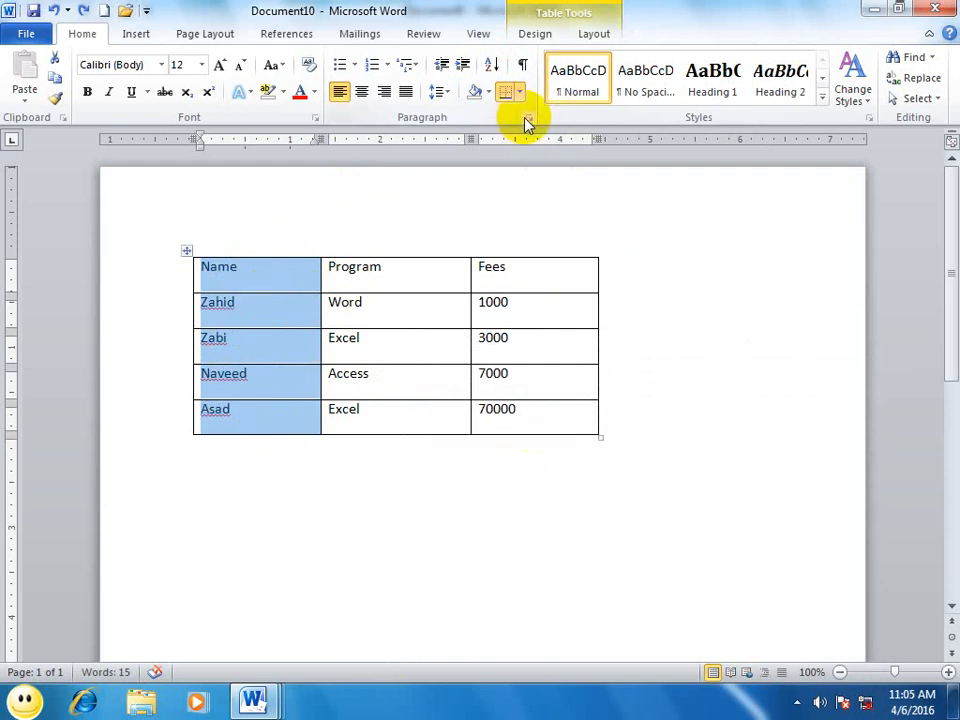
- Sort only the Name column in ascending text order, treating the first row as a header row
click(491, 64)
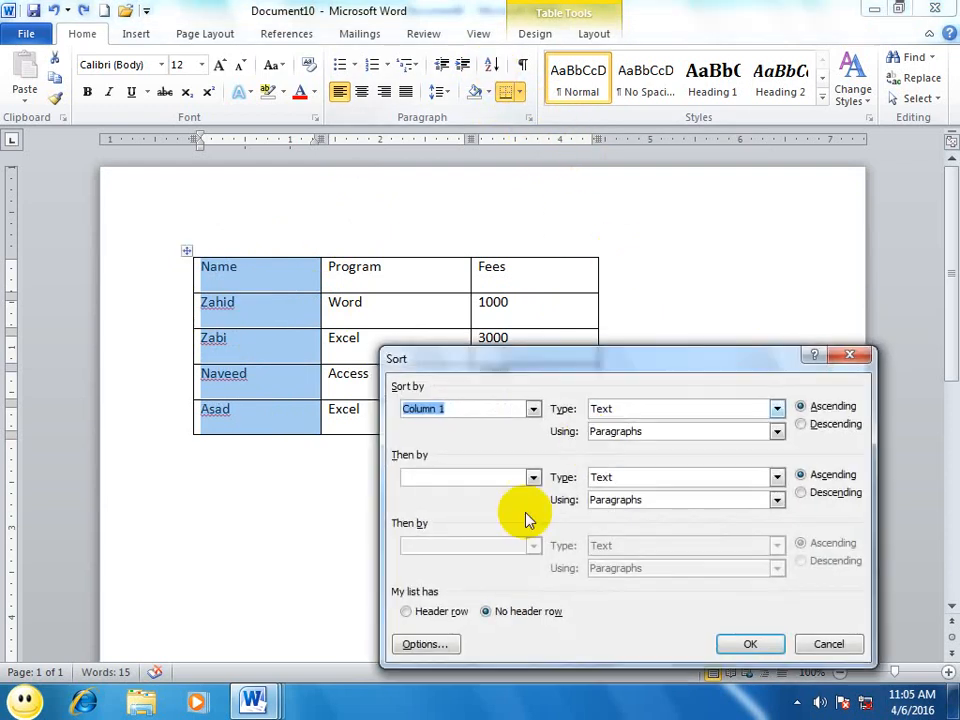
click(407, 612)
click(422, 644)
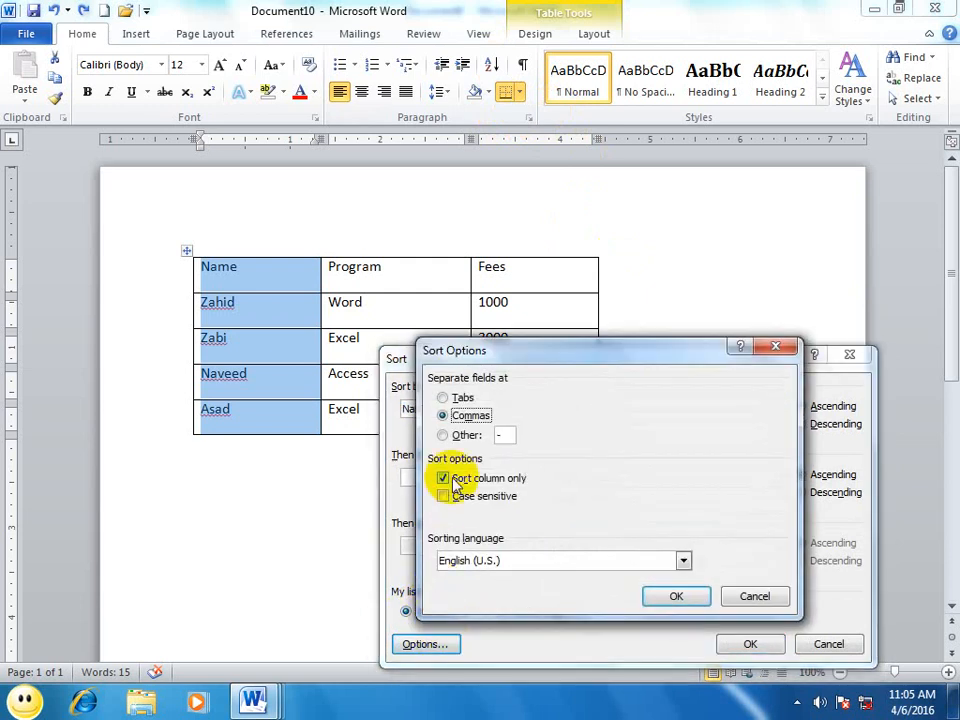
click(676, 596)
click(745, 643)
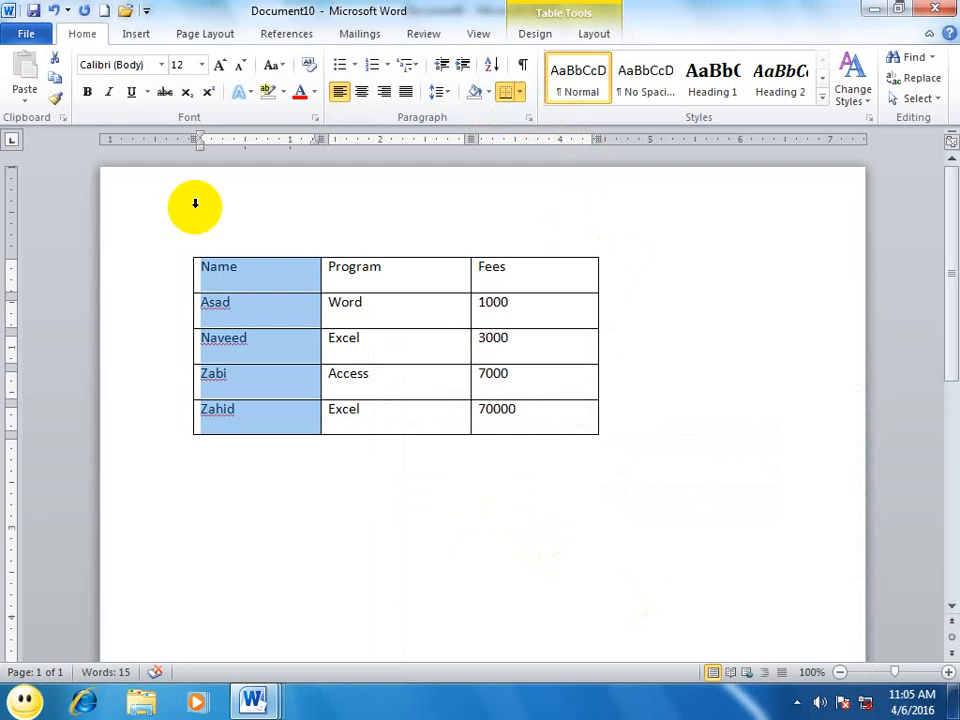
- Replace the name in the second data row with an all-lowercase copy of the name in the first data row
click(245, 307)
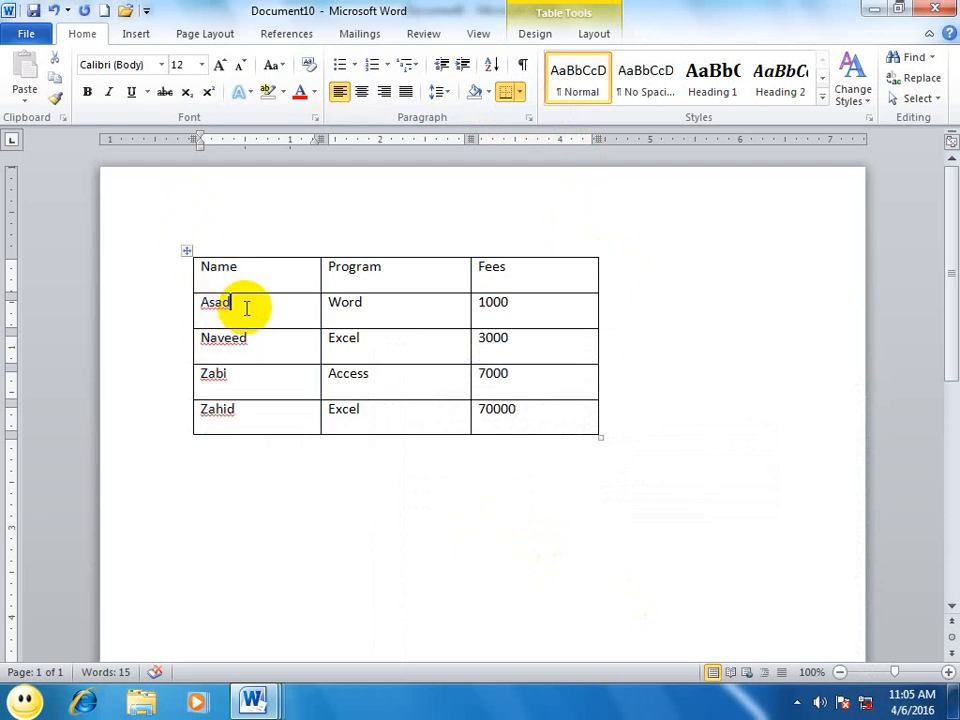
click(189, 300)
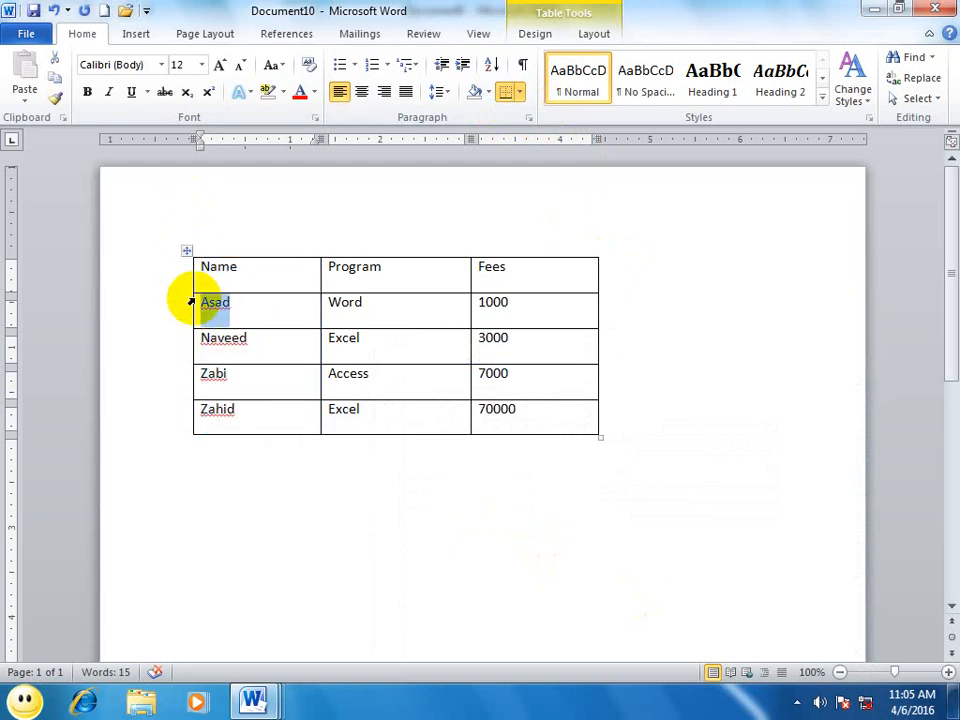
click(266, 340)
key(BackSpace)
key(BackSpace)
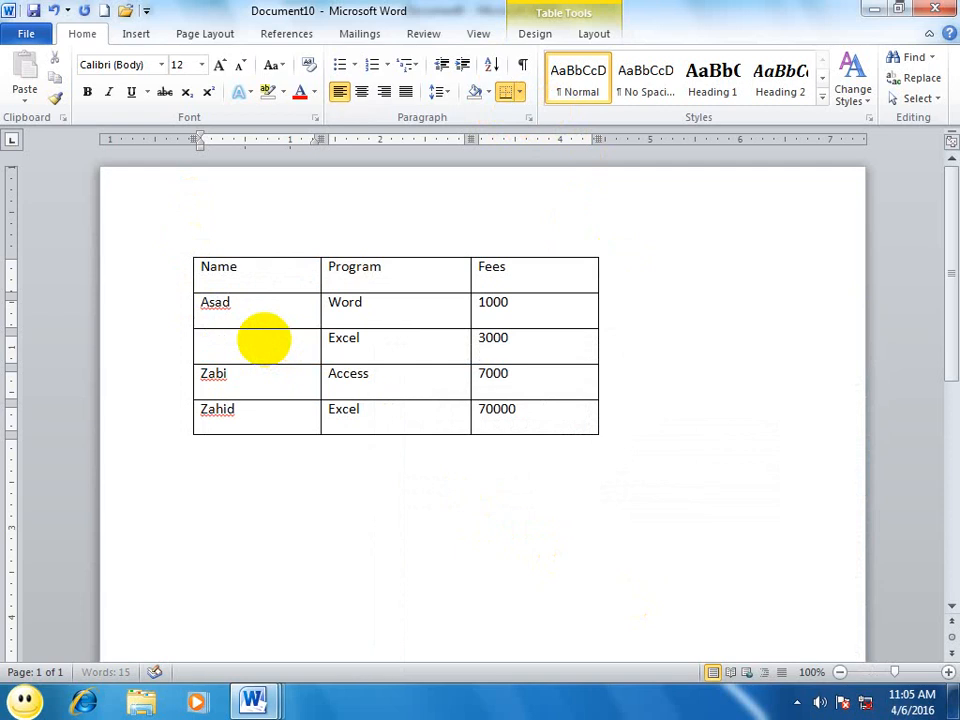
text(asad)
key(Return)
key(BackSpace)
key(Down)
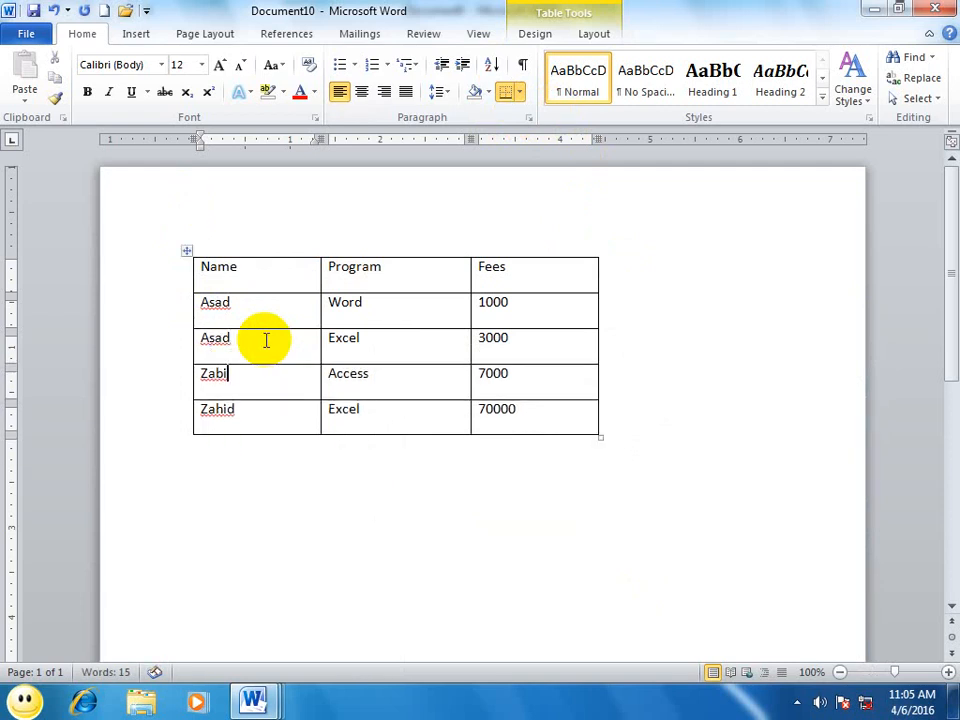
key(Delete)
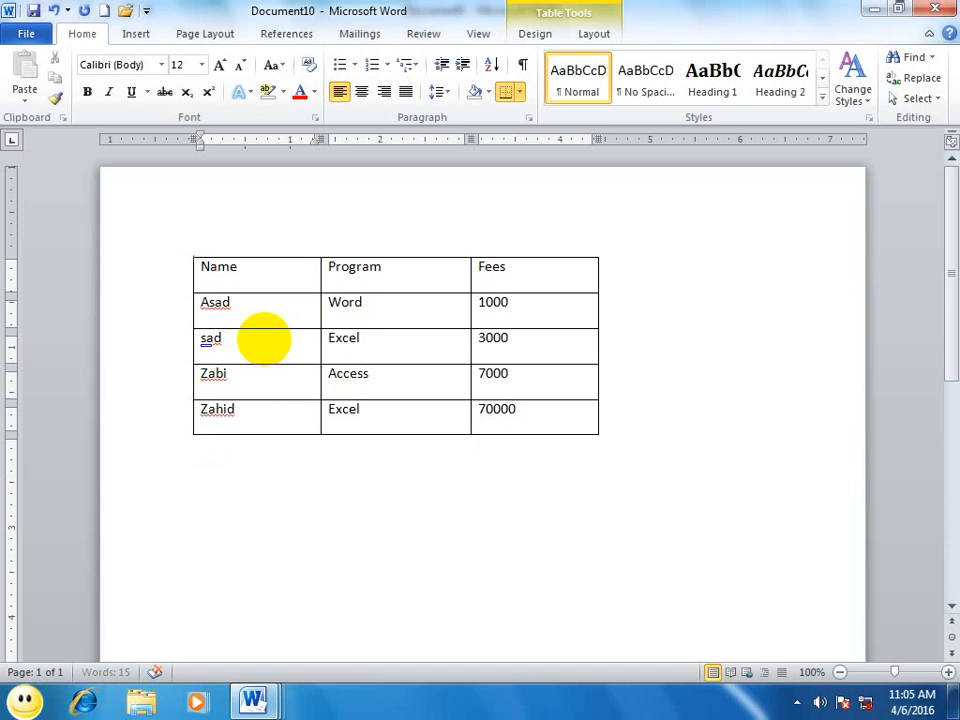
key(Down)
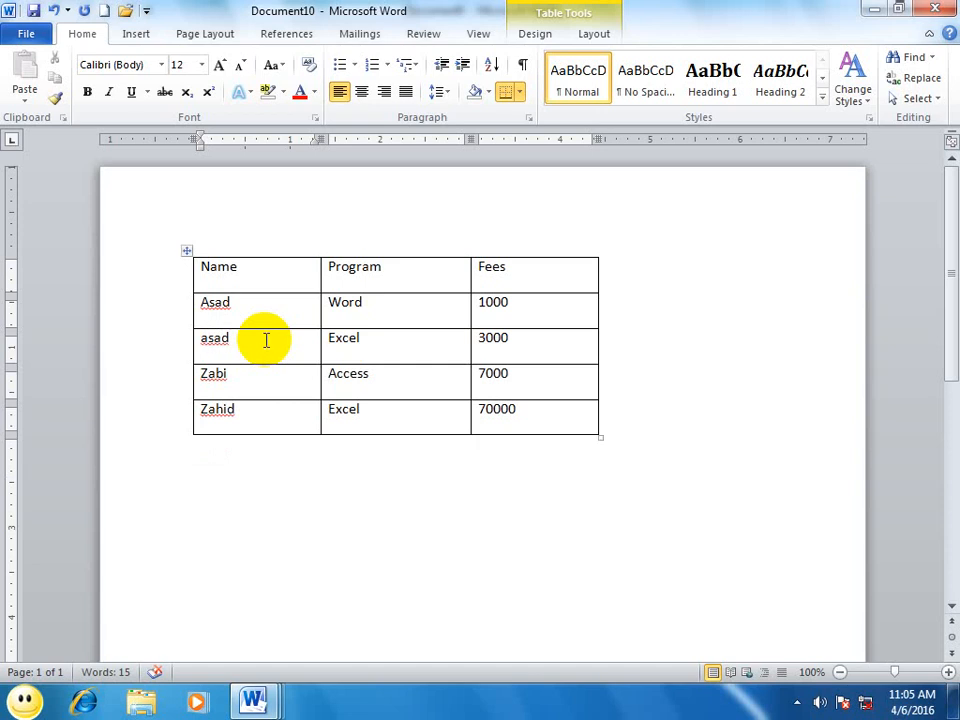
- Set up a sort of the whole table that treats the first row as a header and uses Name as the first key
click(187, 252)
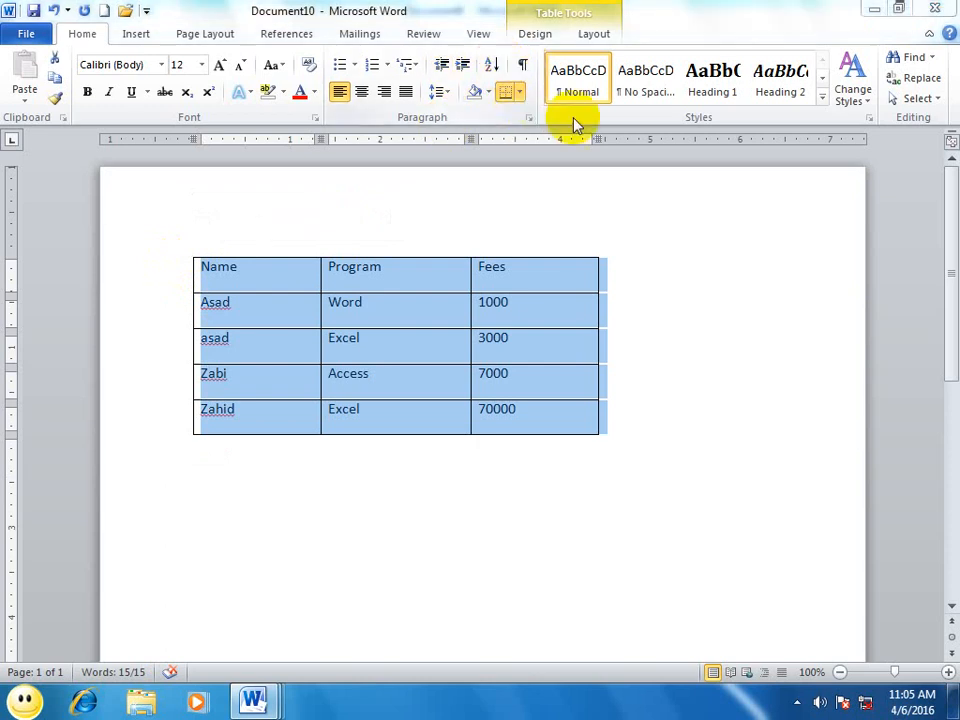
click(491, 64)
click(532, 409)
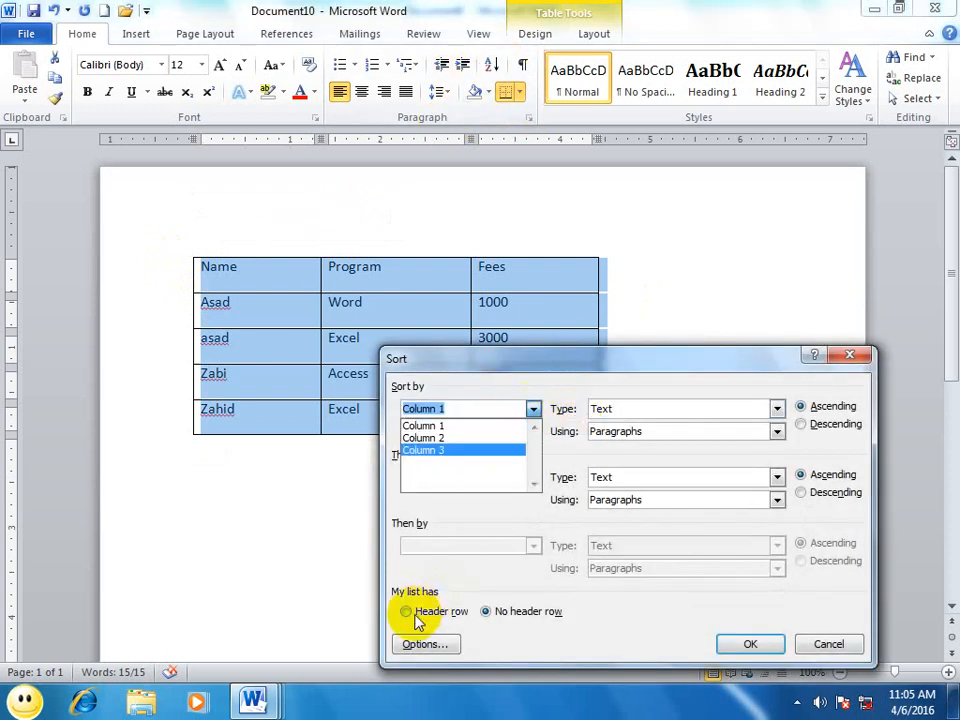
click(418, 614)
click(532, 409)
click(439, 436)
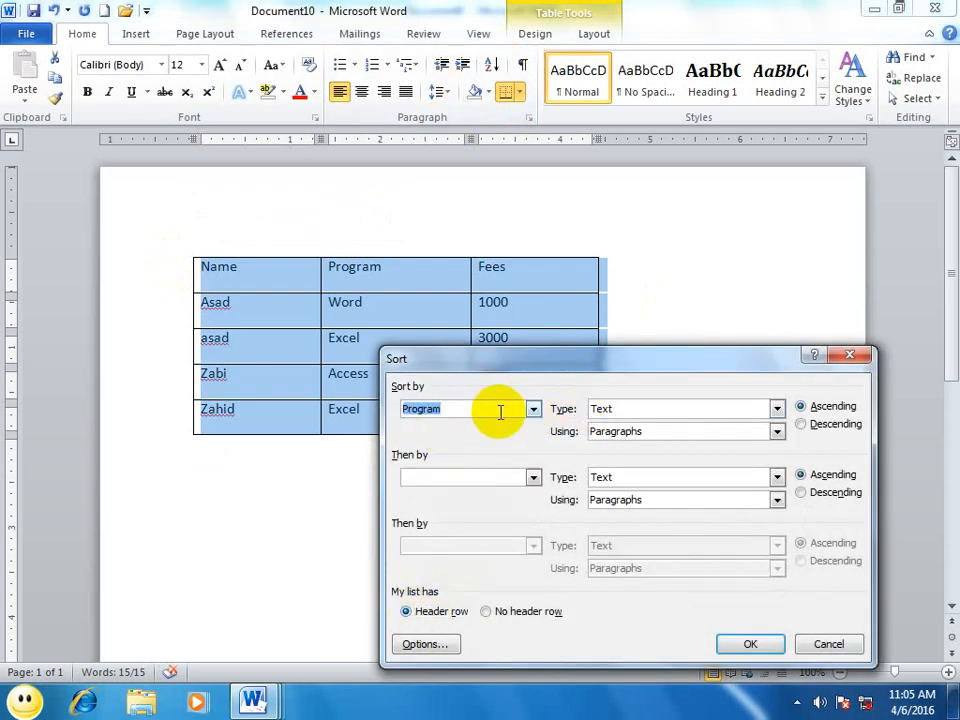
click(532, 409)
click(463, 423)
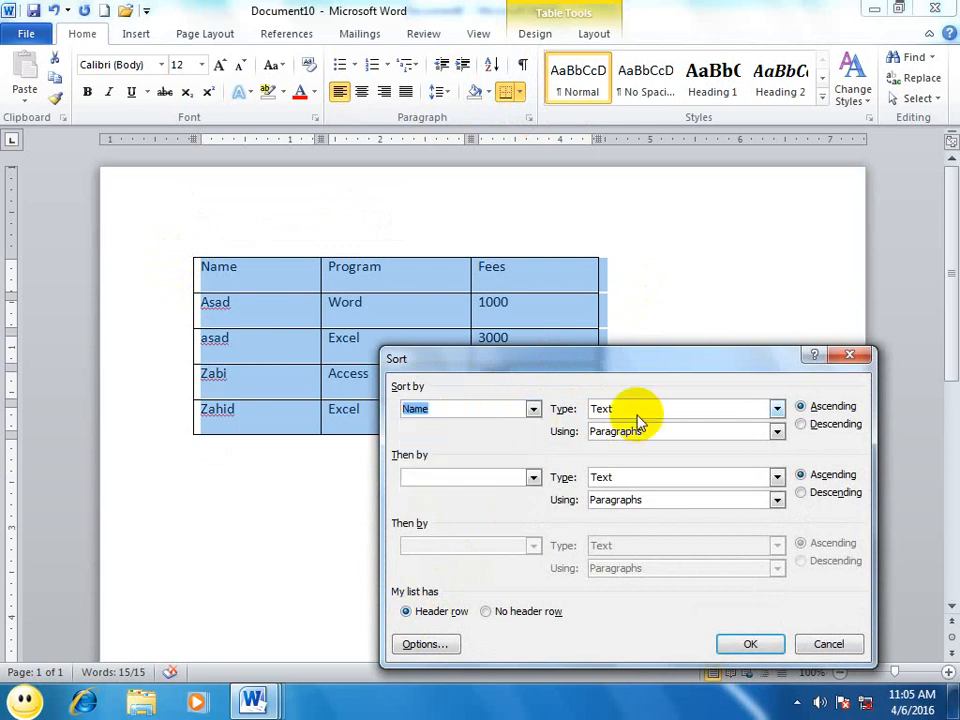
- Add Program as the second key and Fees as the third, both ascending, sort the table, and undo the sort
click(535, 477)
click(480, 516)
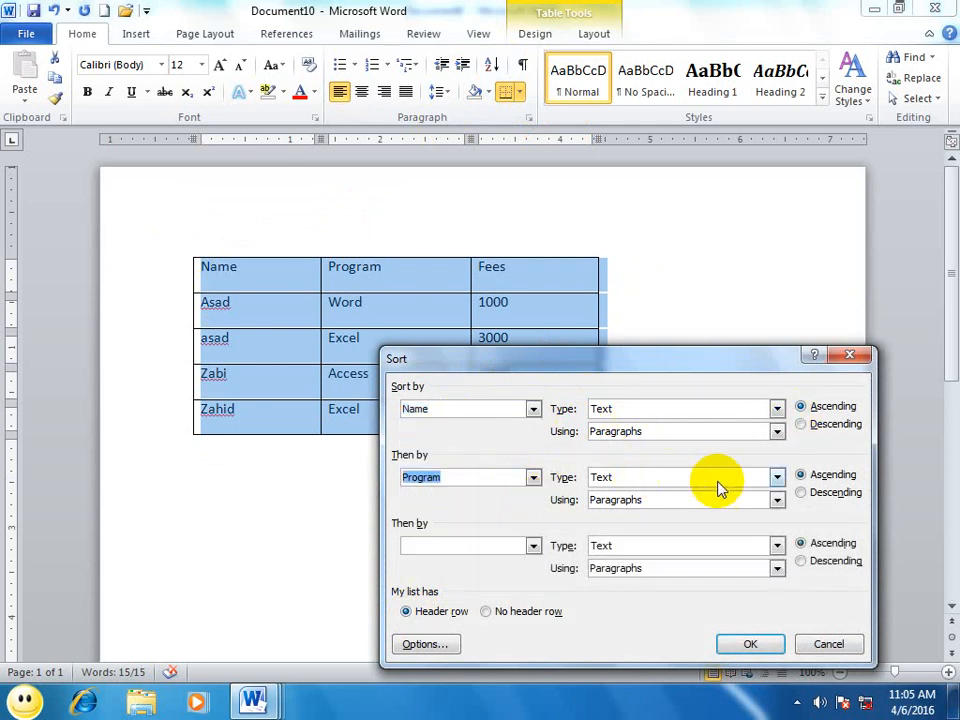
click(533, 545)
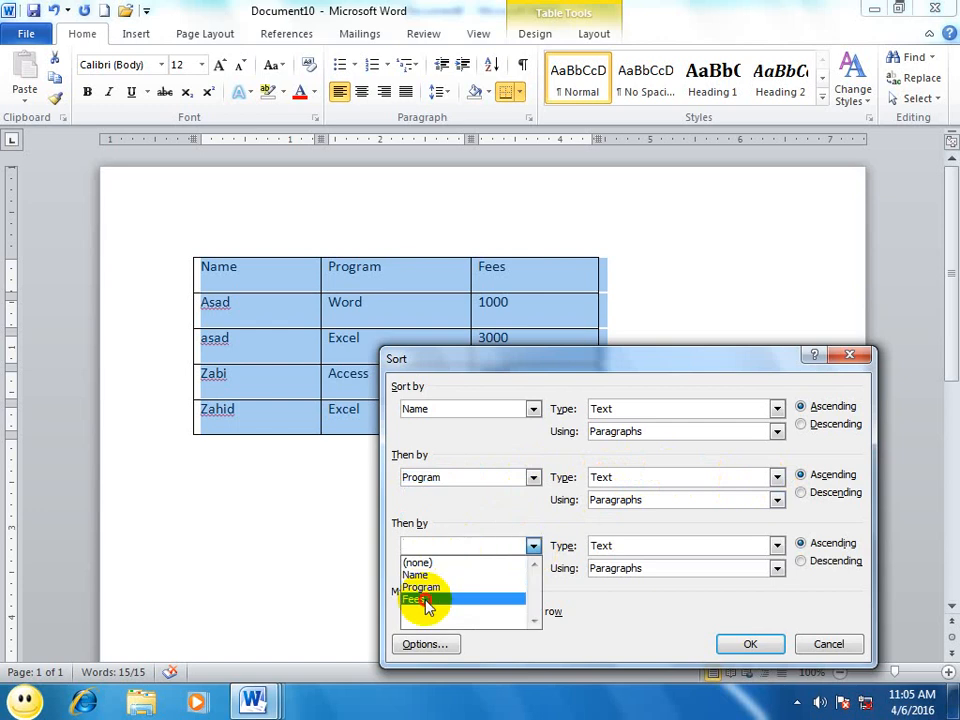
click(420, 599)
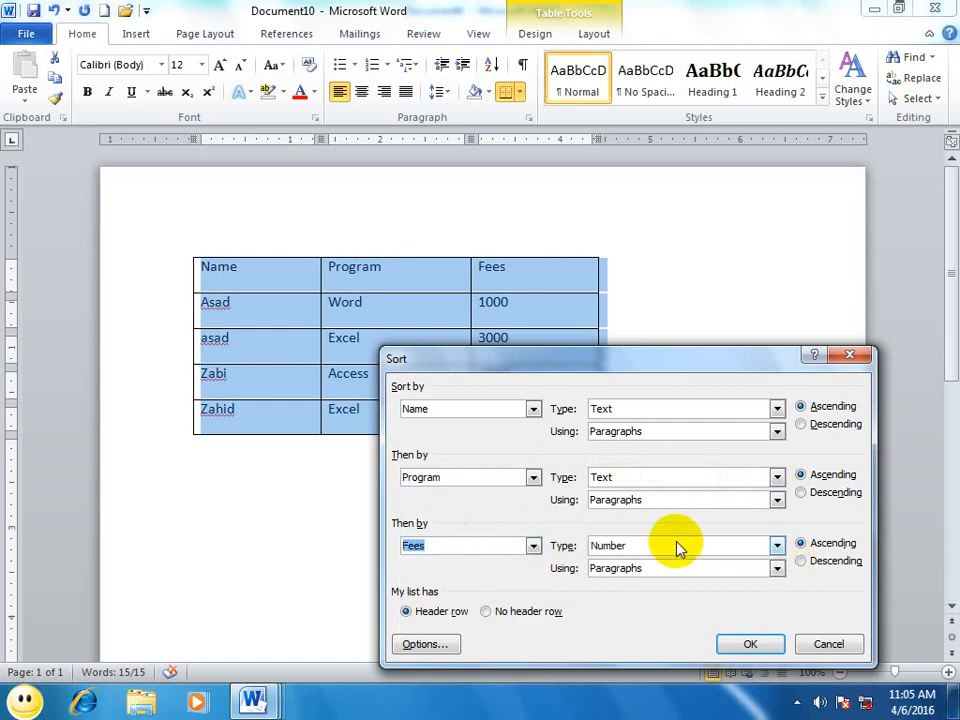
click(750, 644)
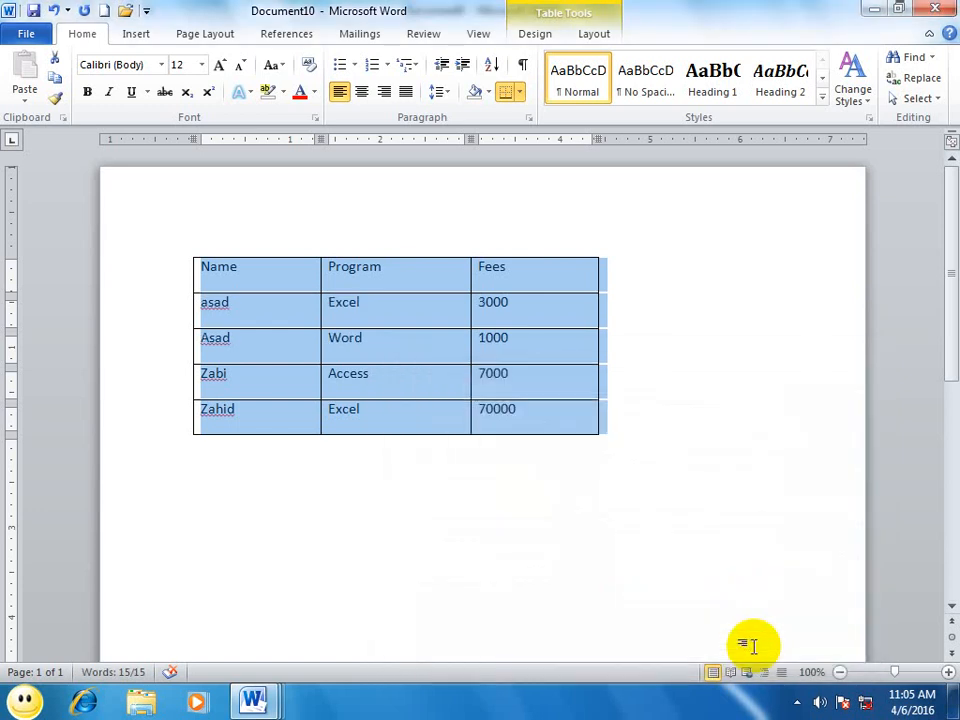
key(ctrl+z)
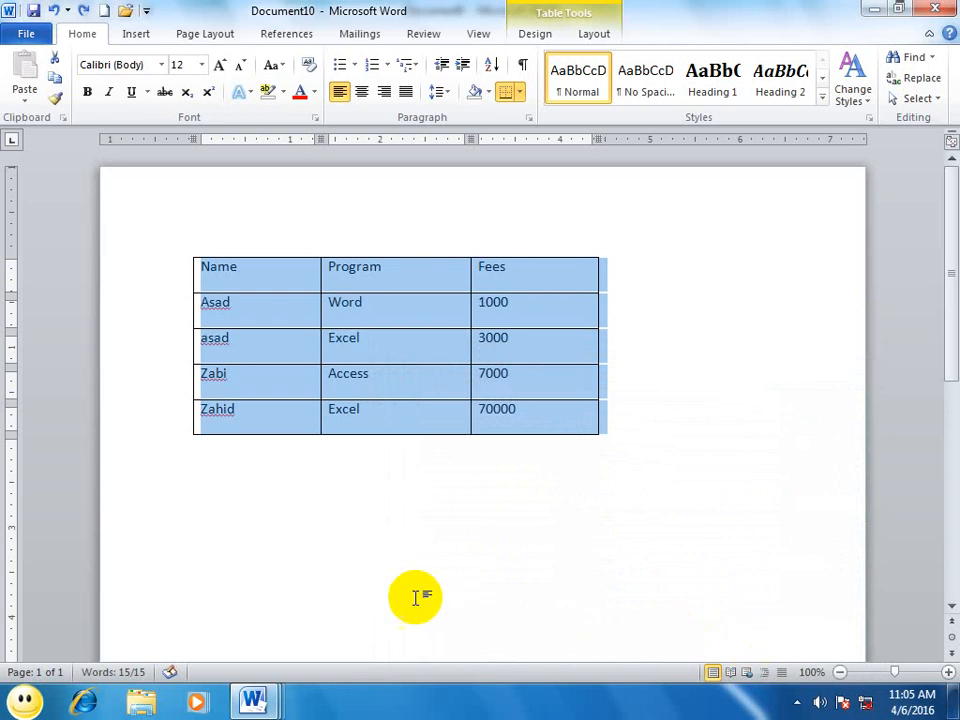
click(380, 563)
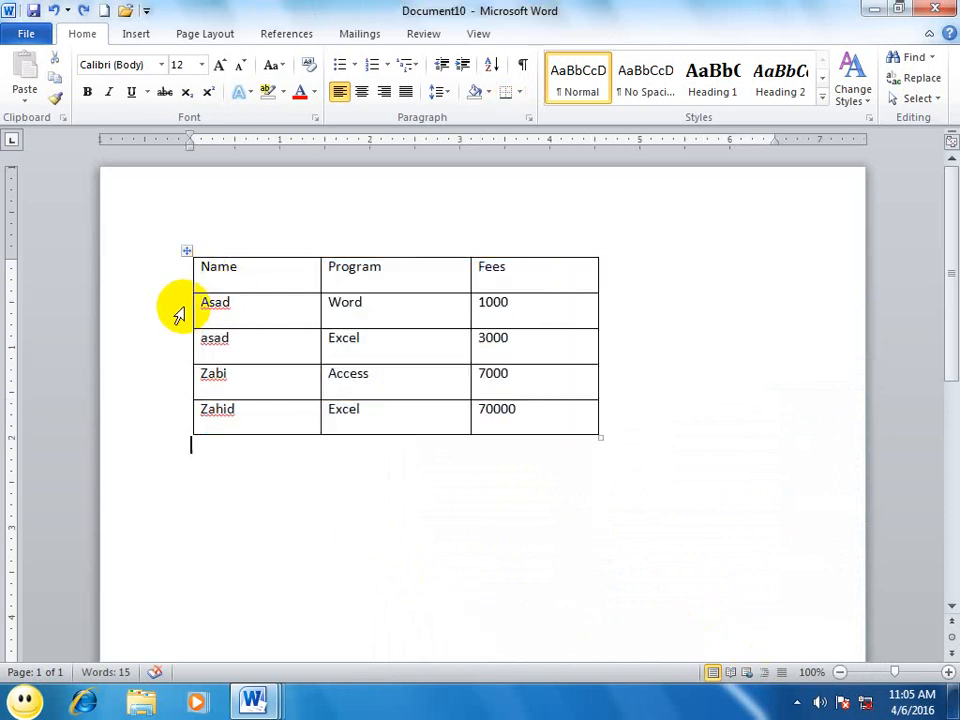
- Sort the four data rows by Column 1 in ascending text order with case sensitivity on and no header row
drag(208, 300, 246, 413)
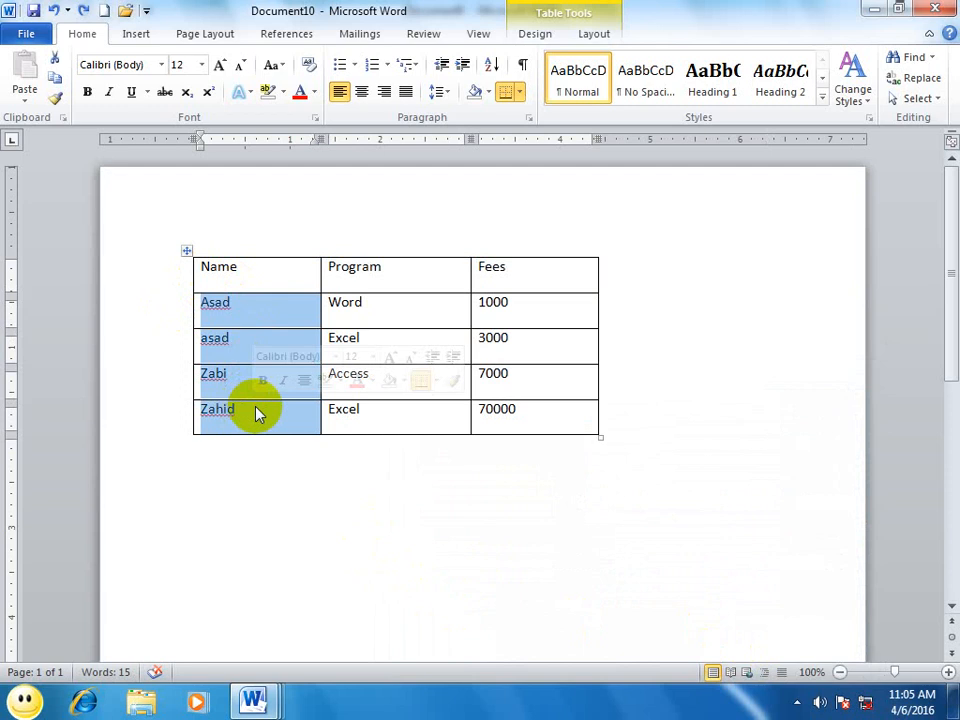
click(491, 64)
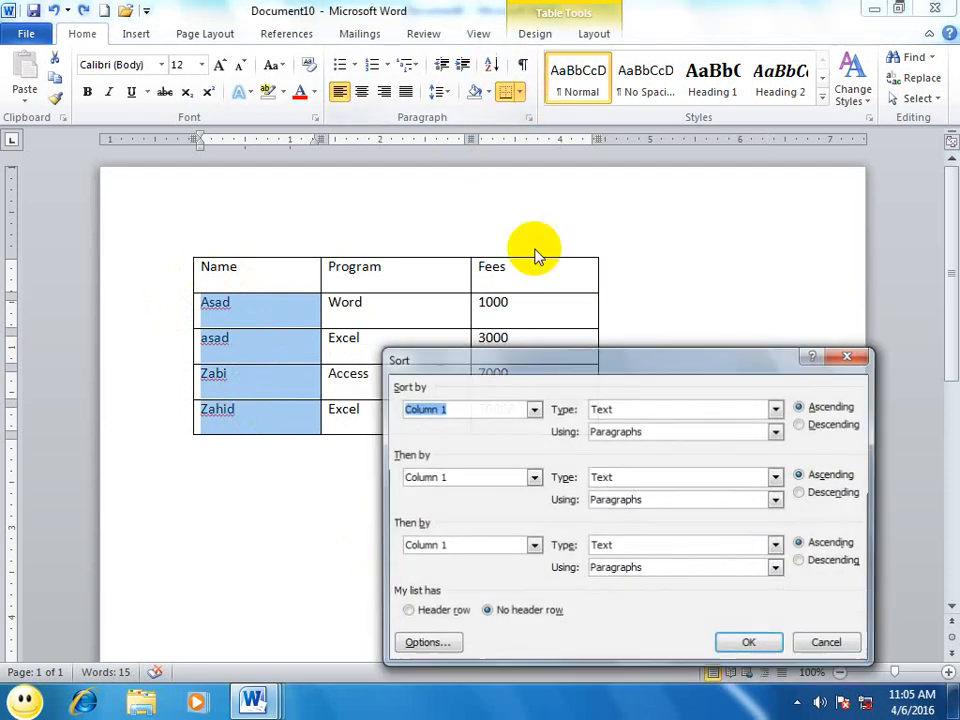
click(410, 643)
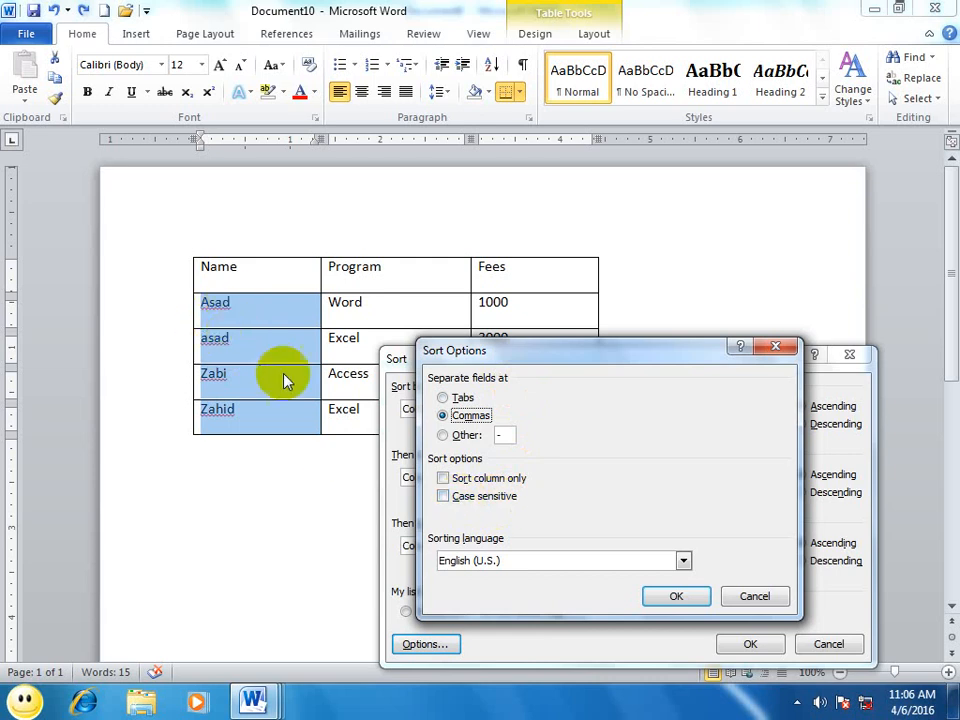
click(443, 496)
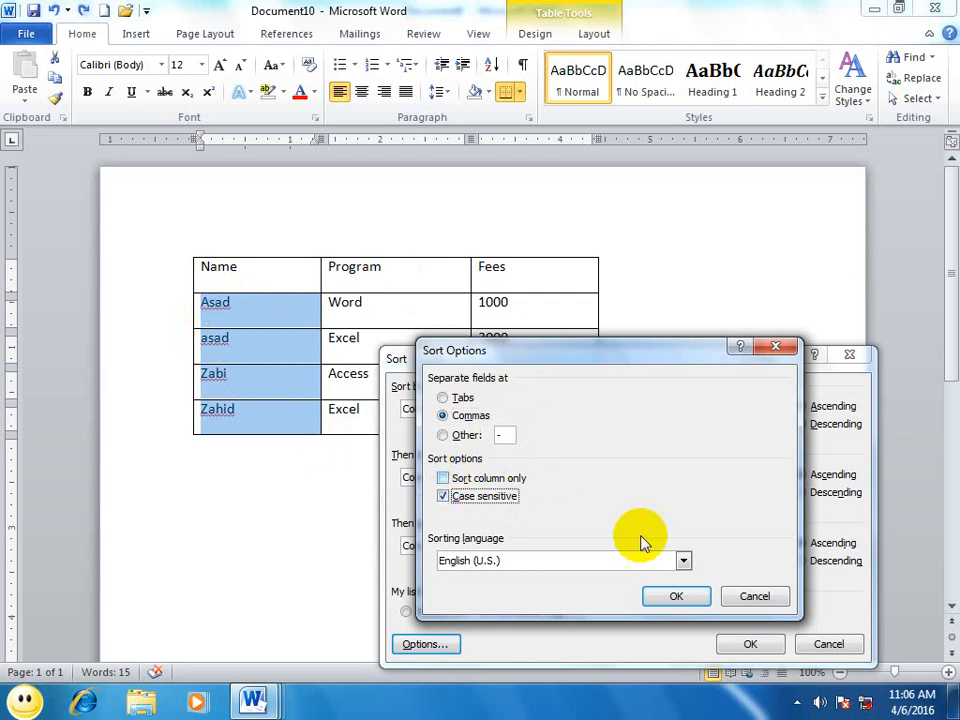
click(676, 597)
click(738, 644)
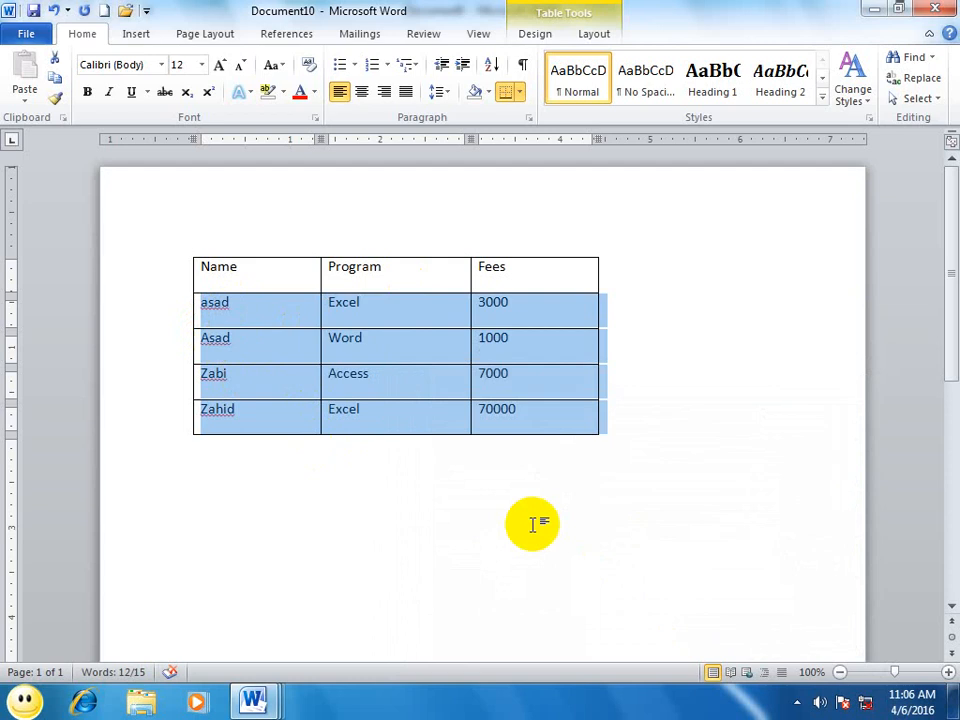
- Examine the sorting language choices in the sort options for the data rows, leaving the options and the table as they are
click(491, 64)
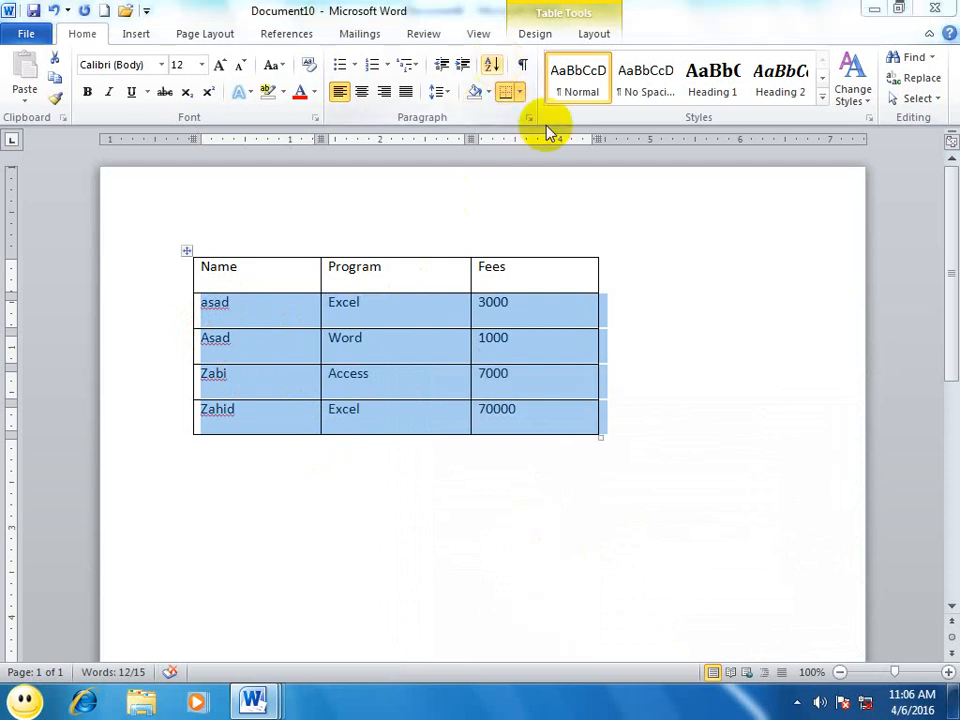
click(418, 640)
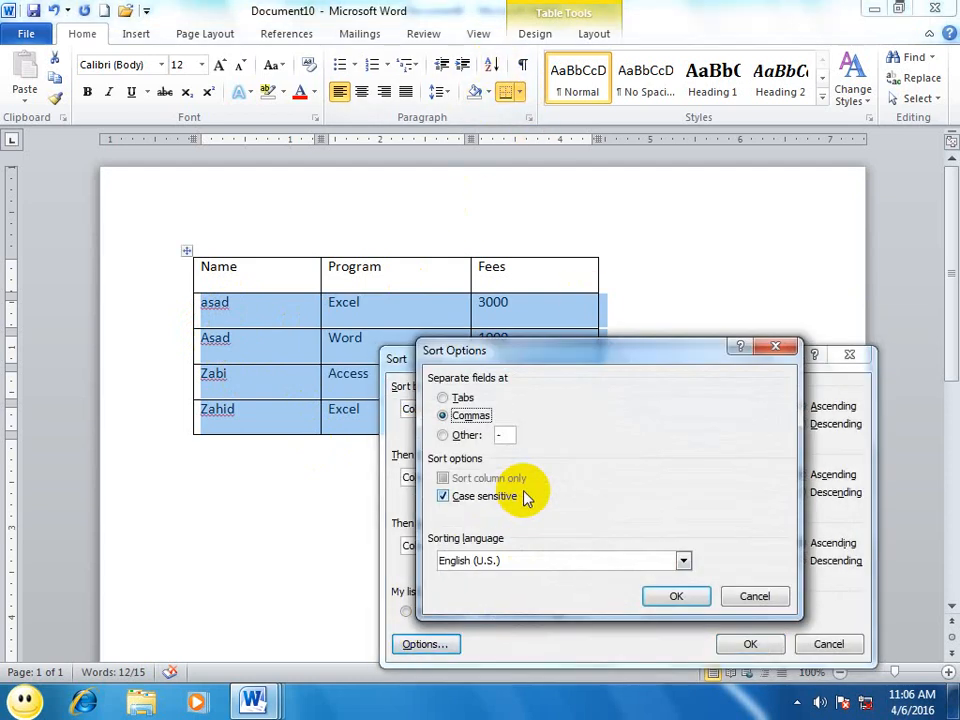
click(486, 563)
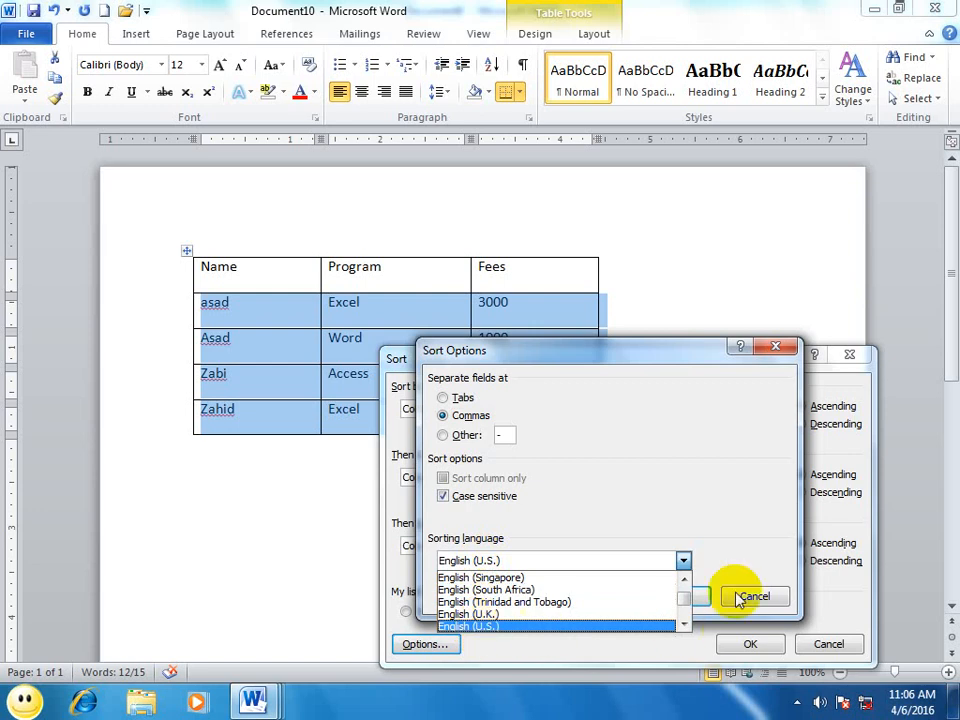
click(738, 500)
click(760, 597)
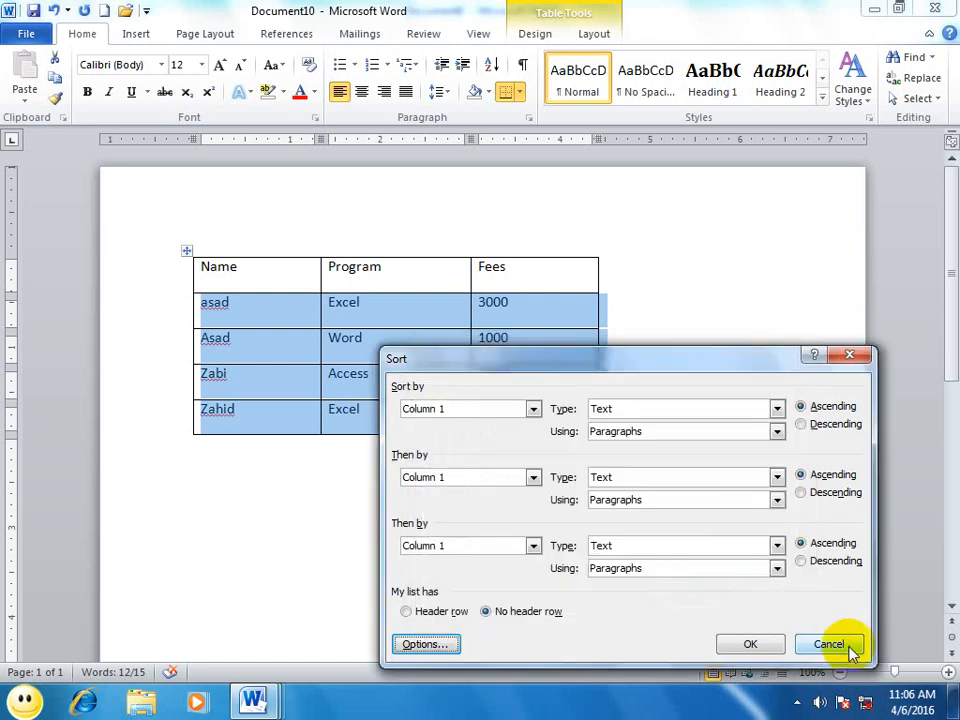
click(838, 643)
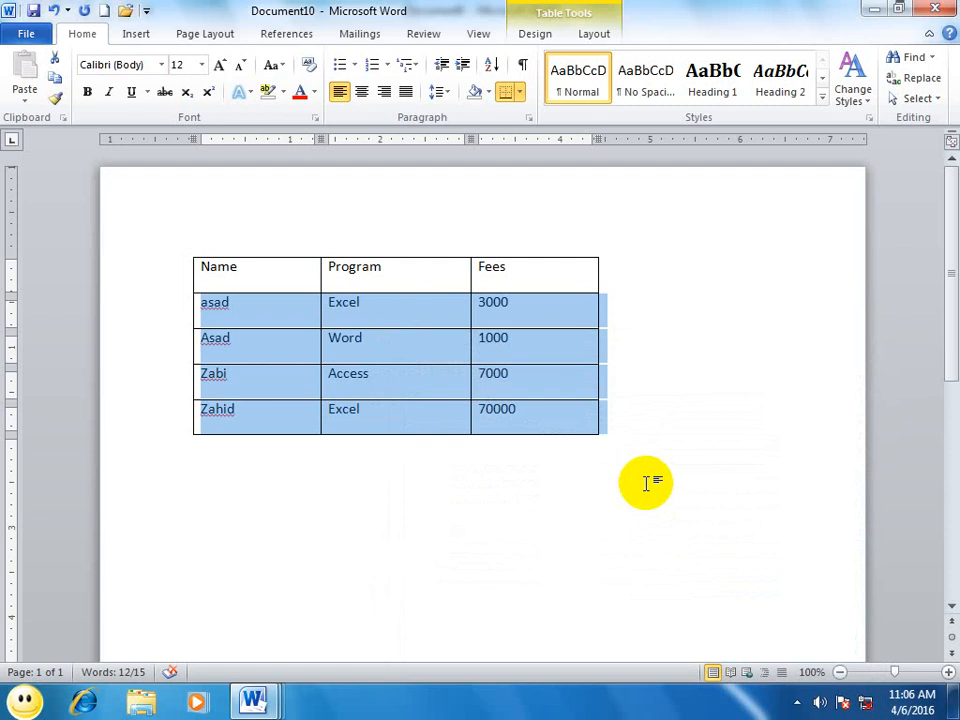
- Deselect the table rows and create a new blank document
click(610, 456)
key(ctrl+n)
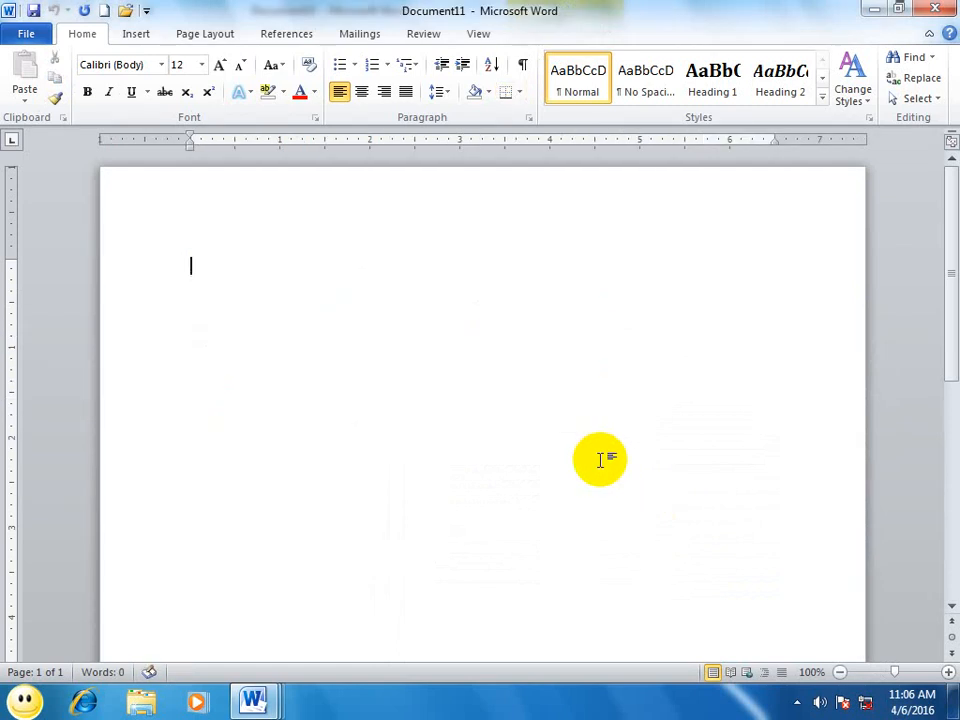